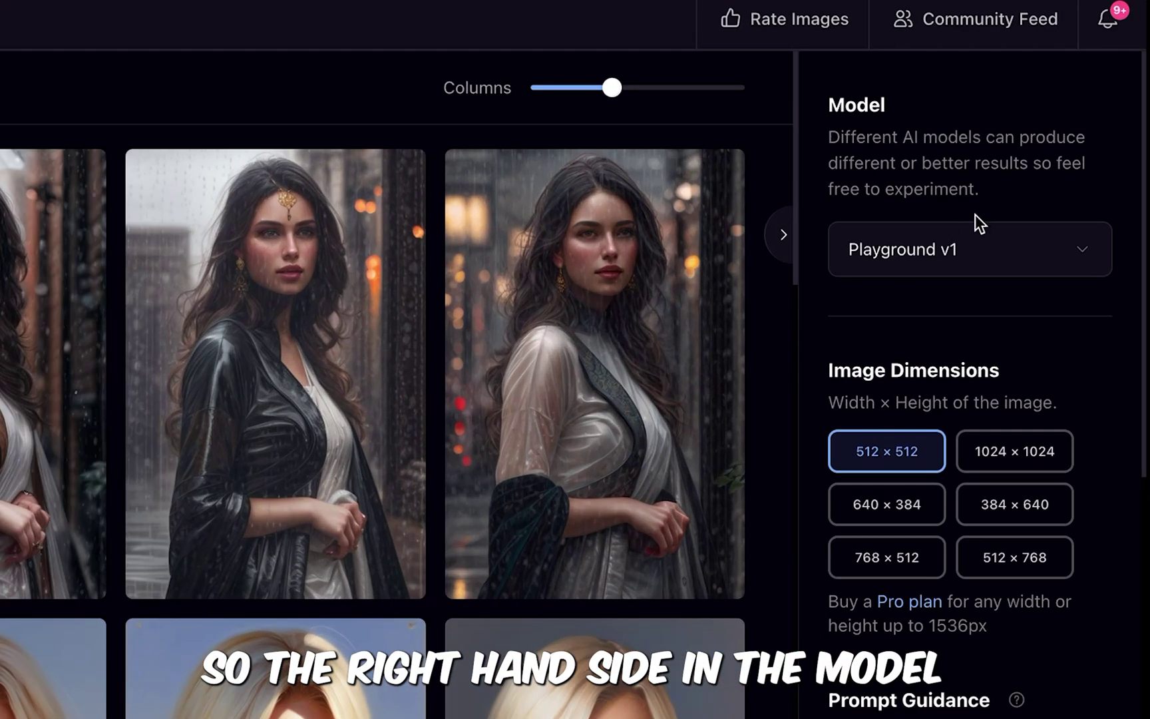
Step: Set the model to Stable Diffusion XL
left_click(989, 261)
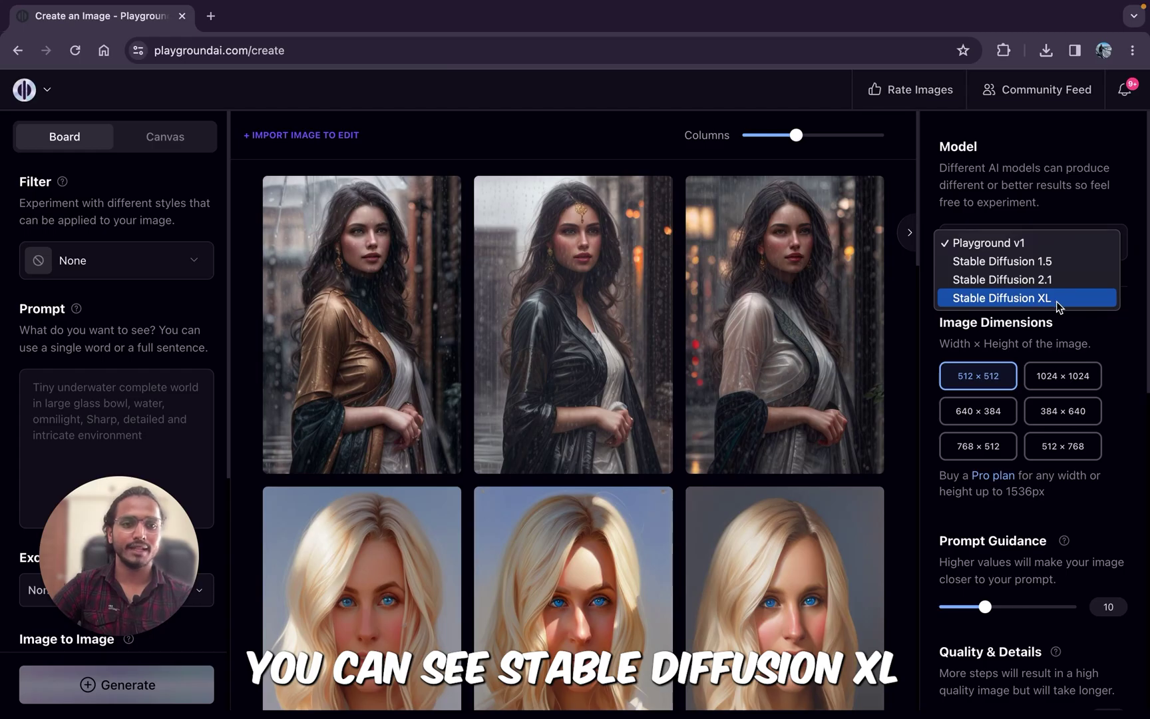
key("Escape")
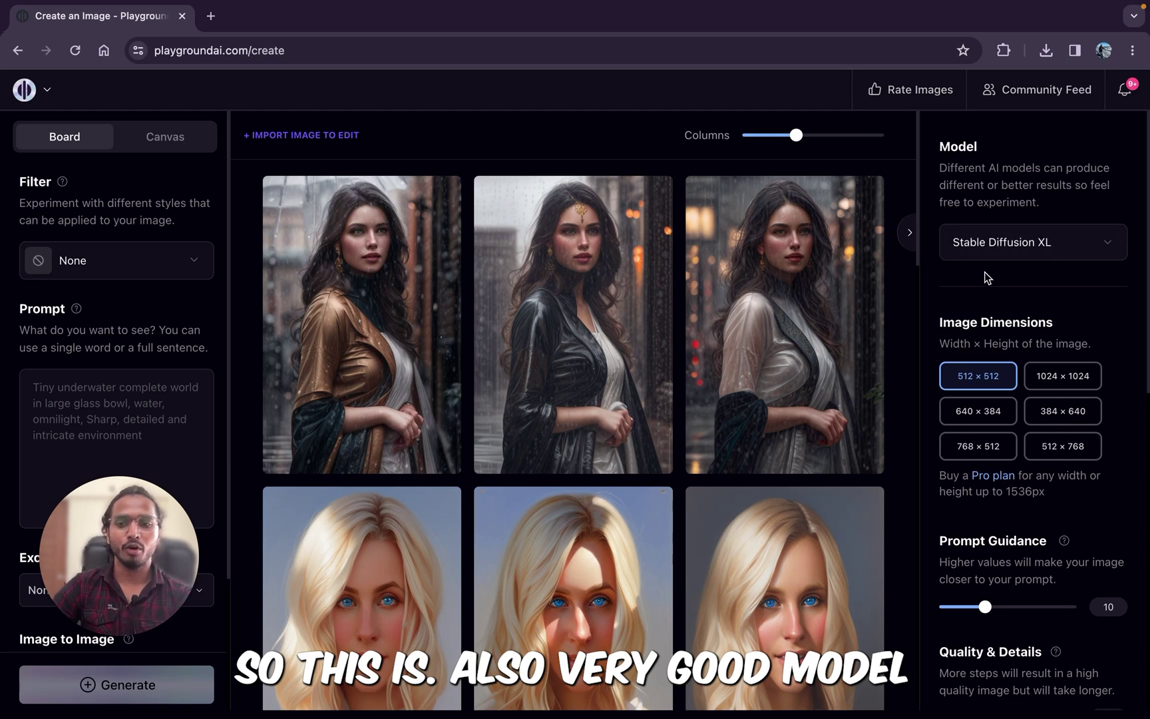
left_click(462, 102)
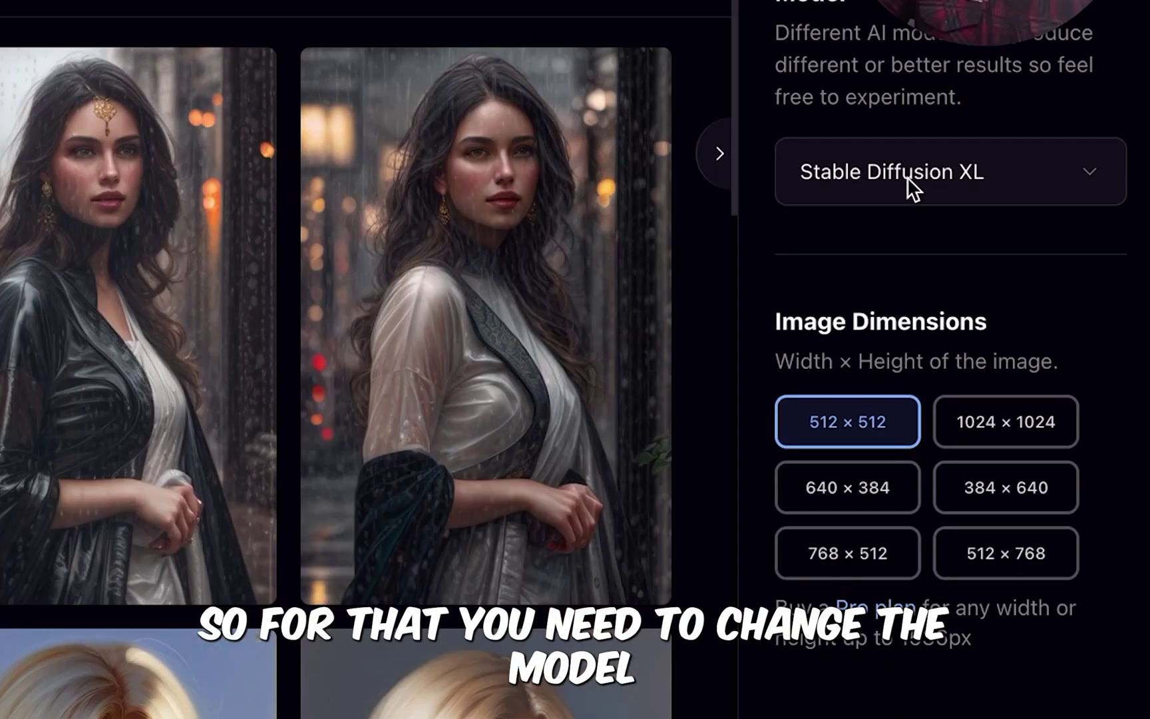
Step: Switch the model to Playground v1
left_click(1010, 245)
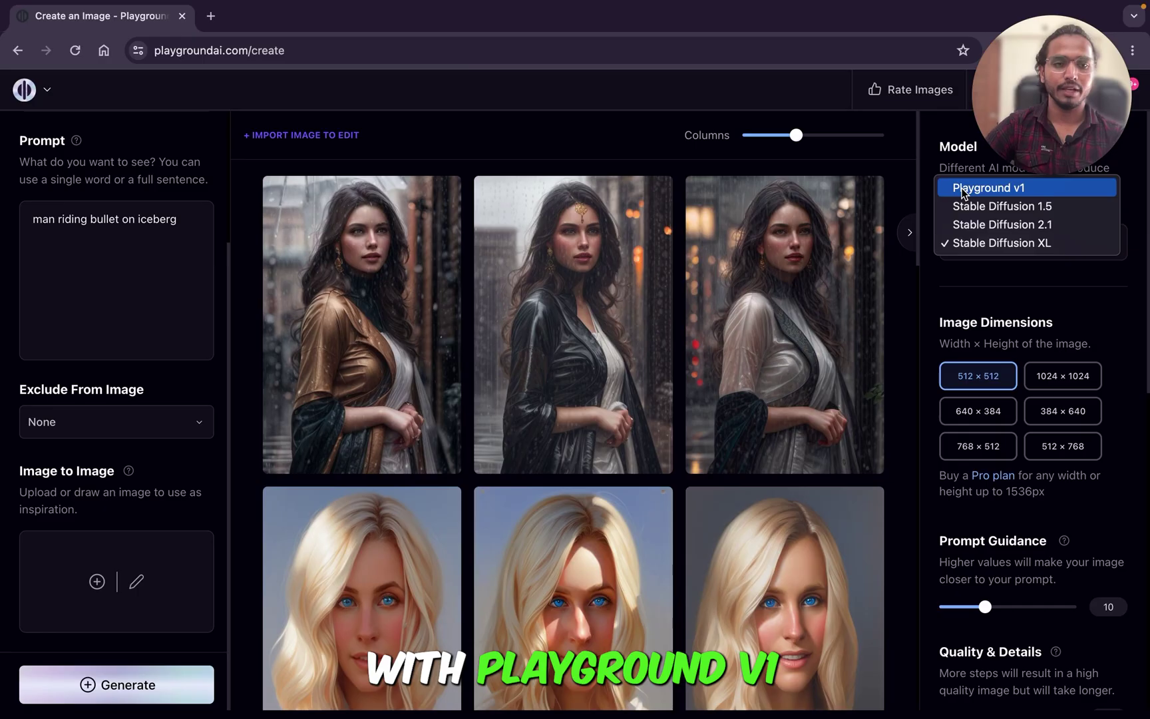
left_click(768, 31)
scroll(123, 521, "down", 2)
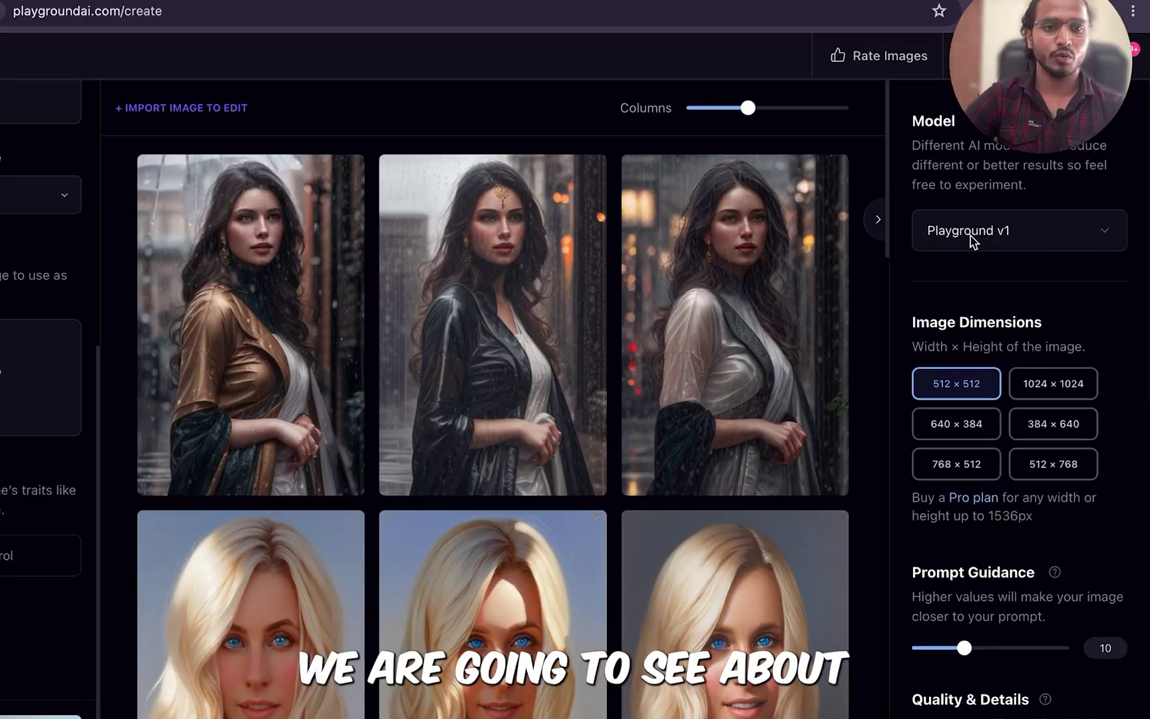
Step: Switch the model from Playground v1 to Stable Diffusion XL
left_click(1001, 227)
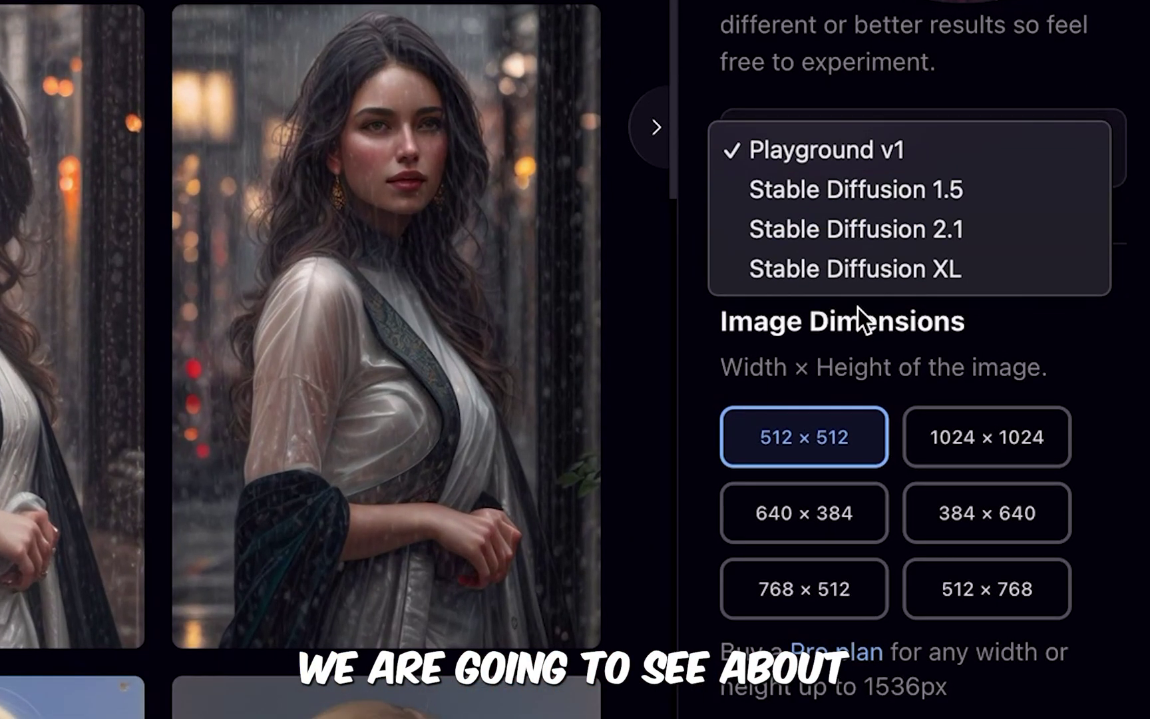
left_click(870, 272)
scroll(119, 466, "up", 3)
scroll(1, 471, "up", 3)
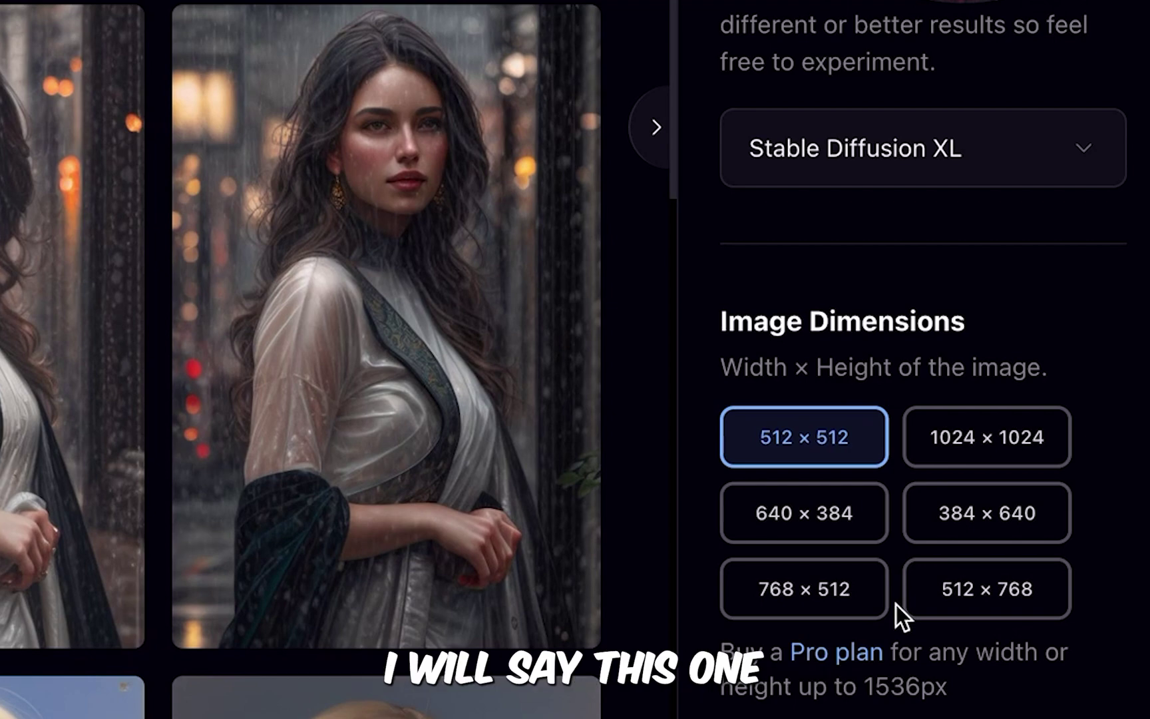
Step: Set the image dimensions to 640 × 384 and the prompt guidance to 9
left_click(817, 528)
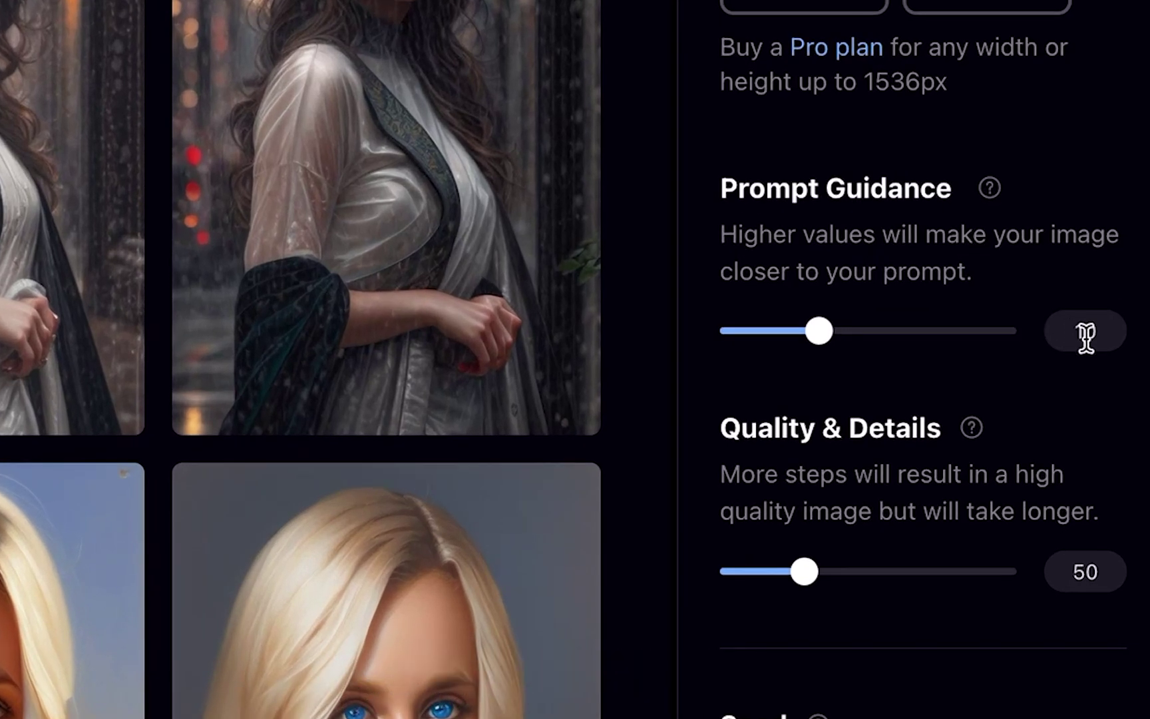
double_click(1088, 353)
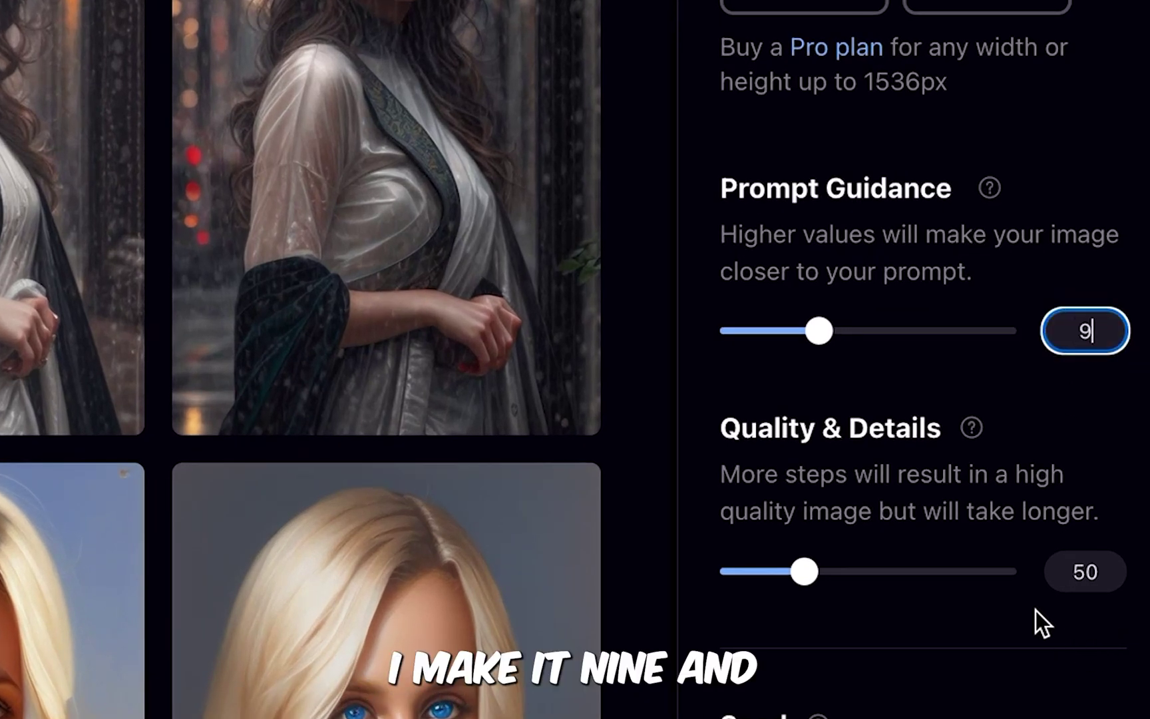
scroll(988, 608, "down", 10)
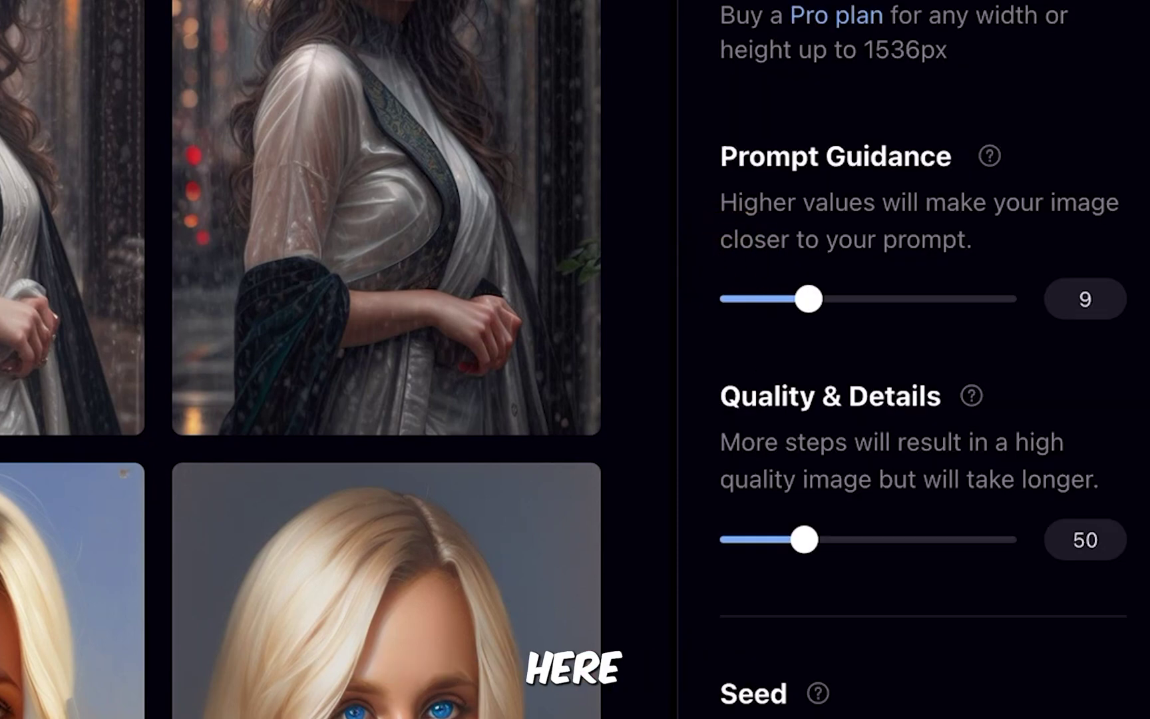
Step: Enable the seed option for getting new variations
scroll(898, 478, "down", 15)
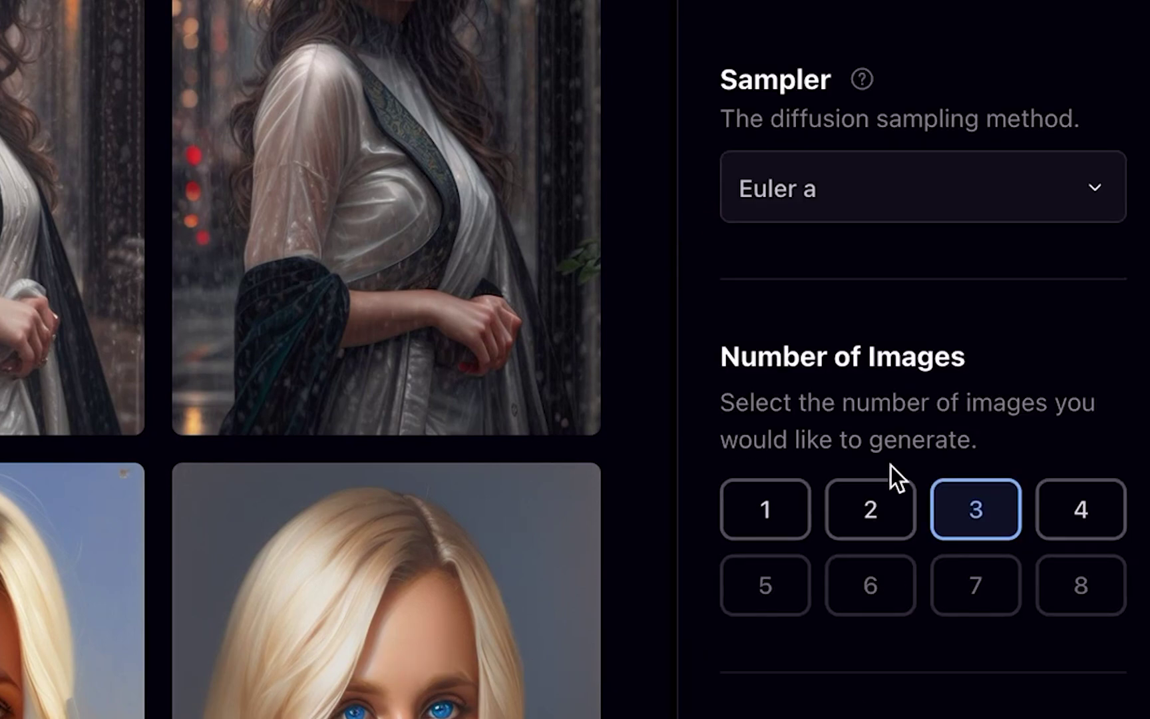
scroll(873, 234, "up", 1)
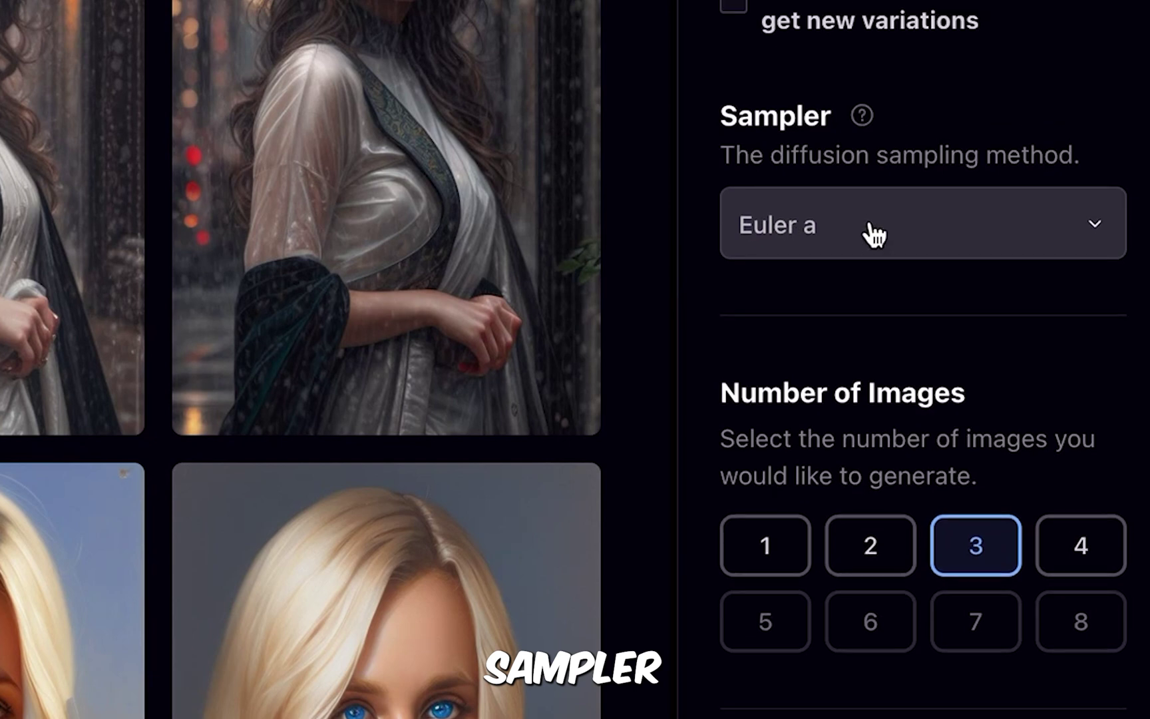
left_click(735, 8)
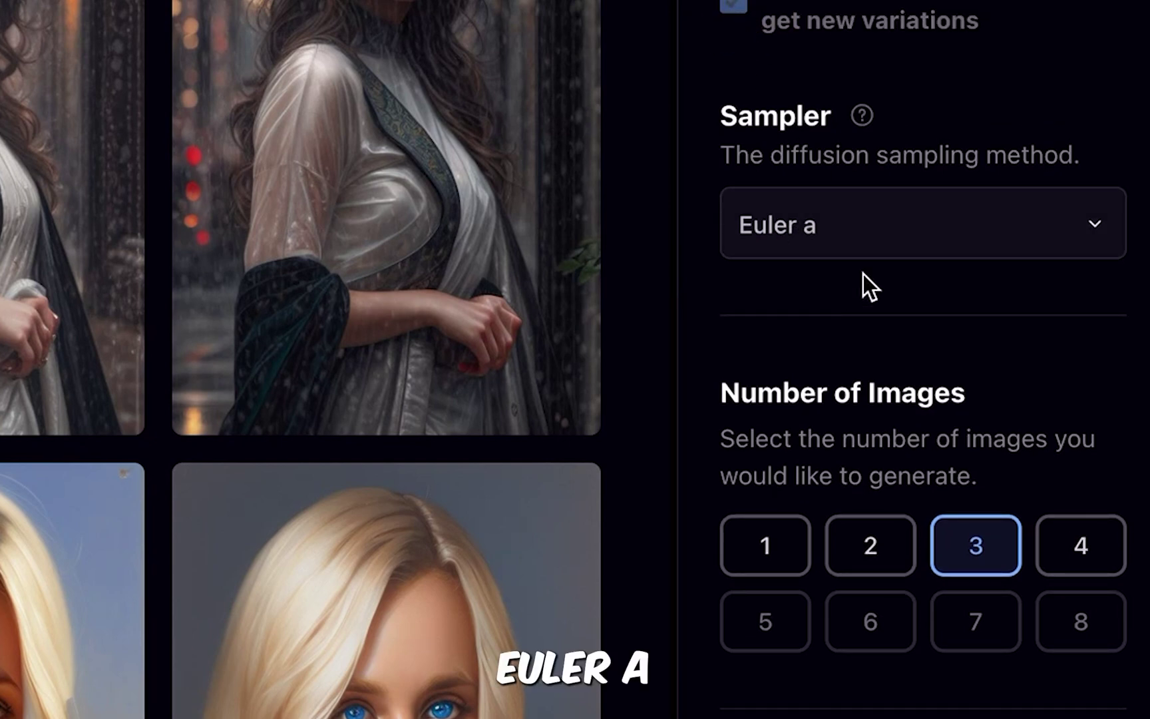
scroll(912, 248, "down", 2)
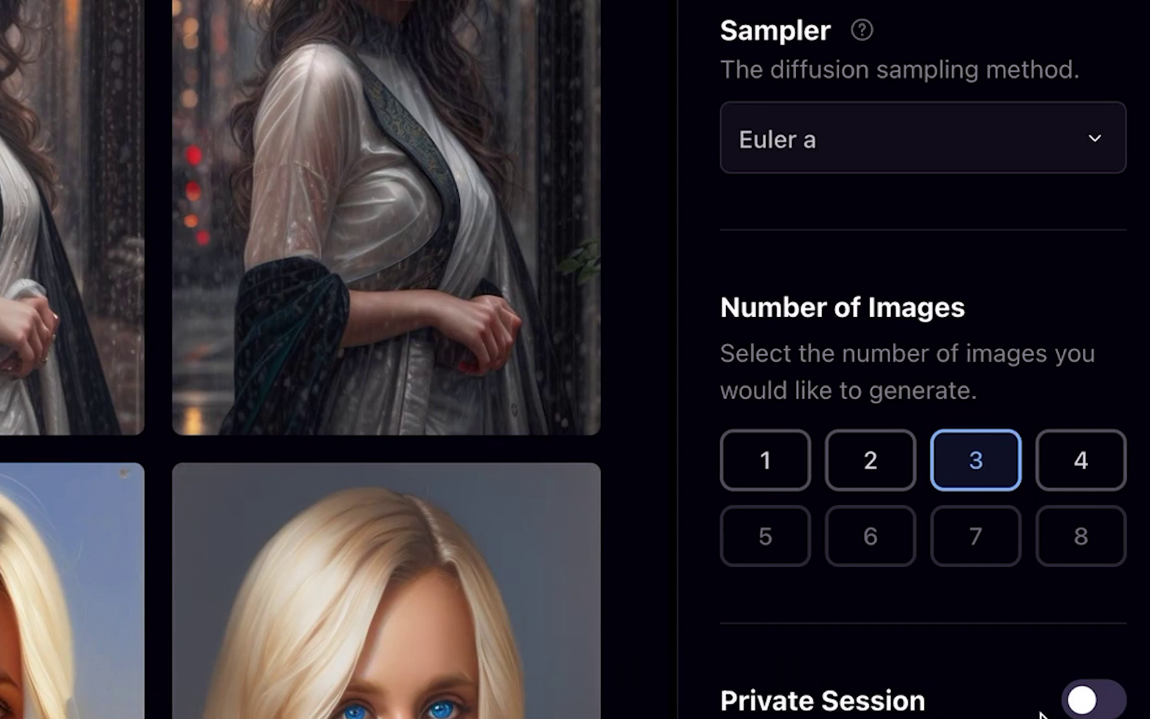
left_click(1082, 702)
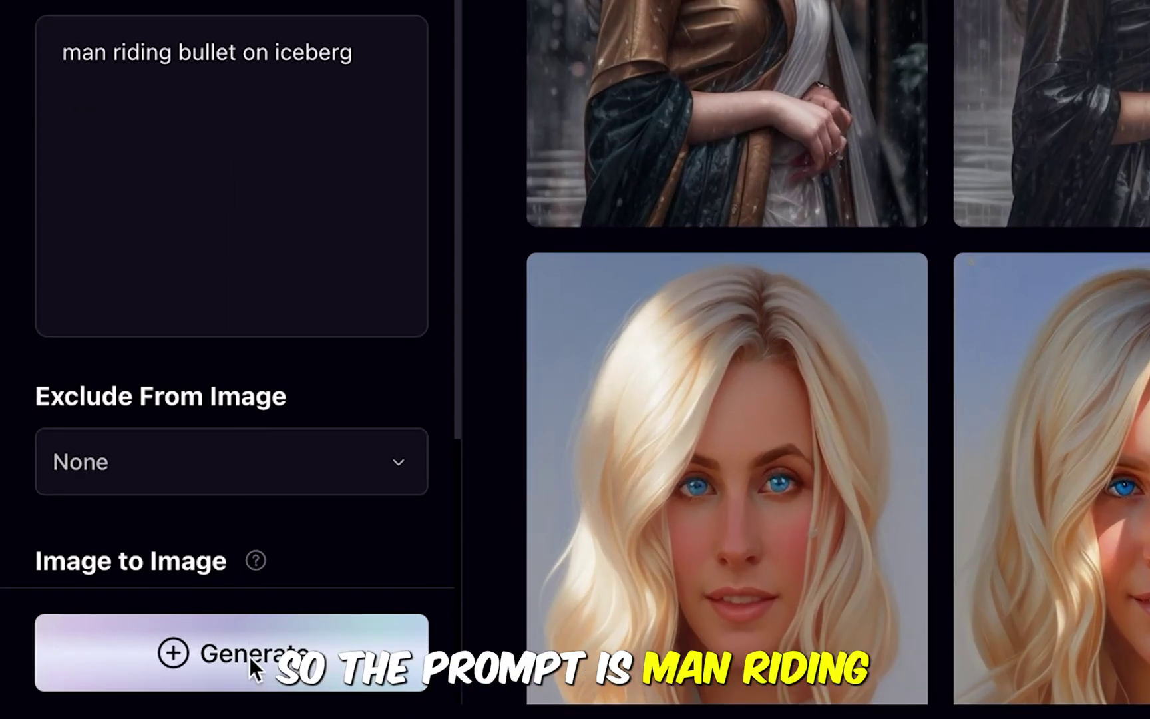
Step: Generate images from the prompt "man riding bullet on iceberg" and view the first one at full size
left_click(249, 657)
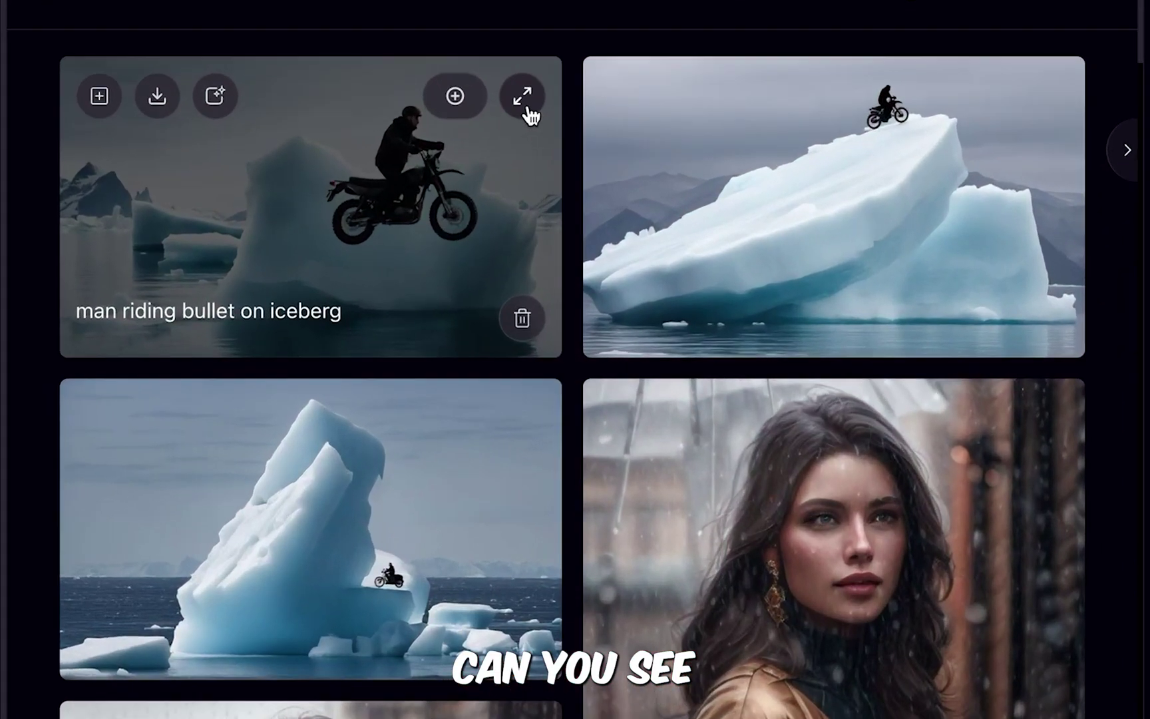
left_click(544, 200)
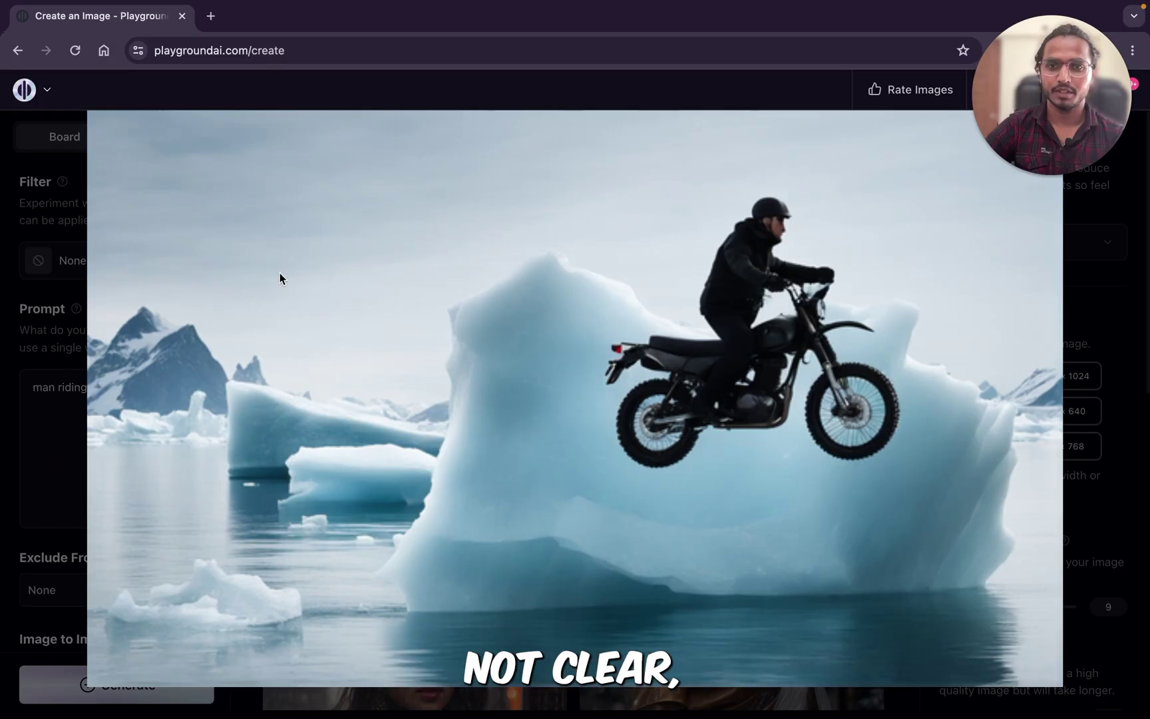
key("Escape")
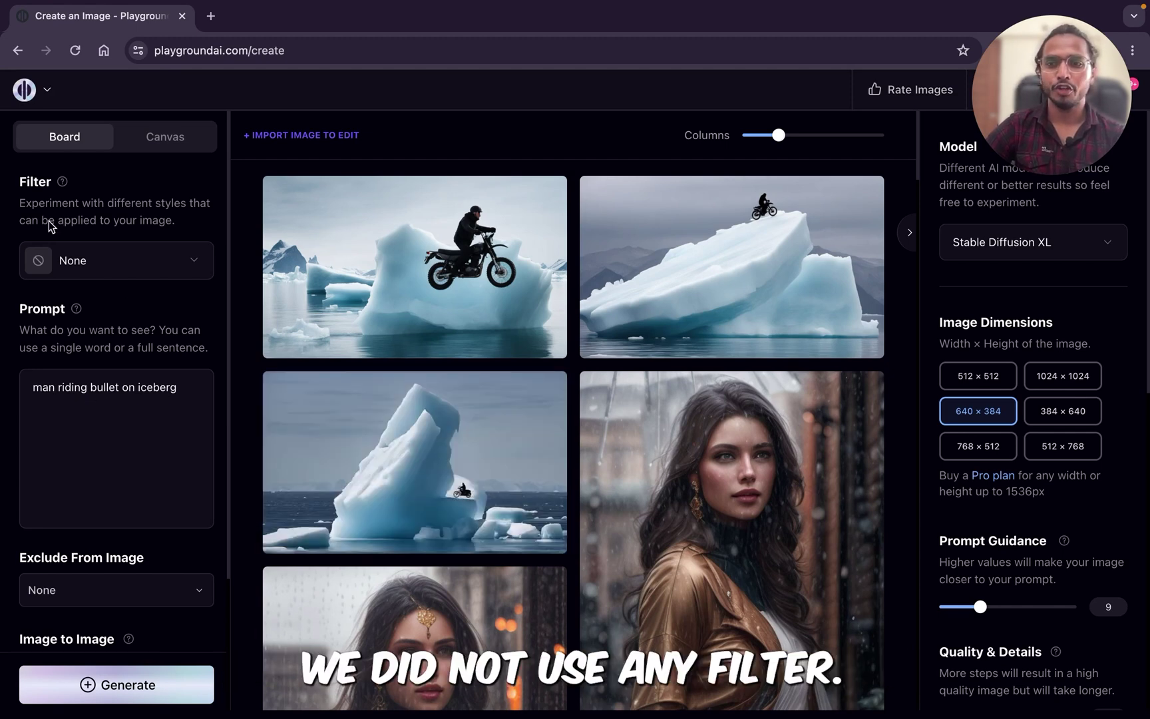
scroll(43, 627, "down", 3)
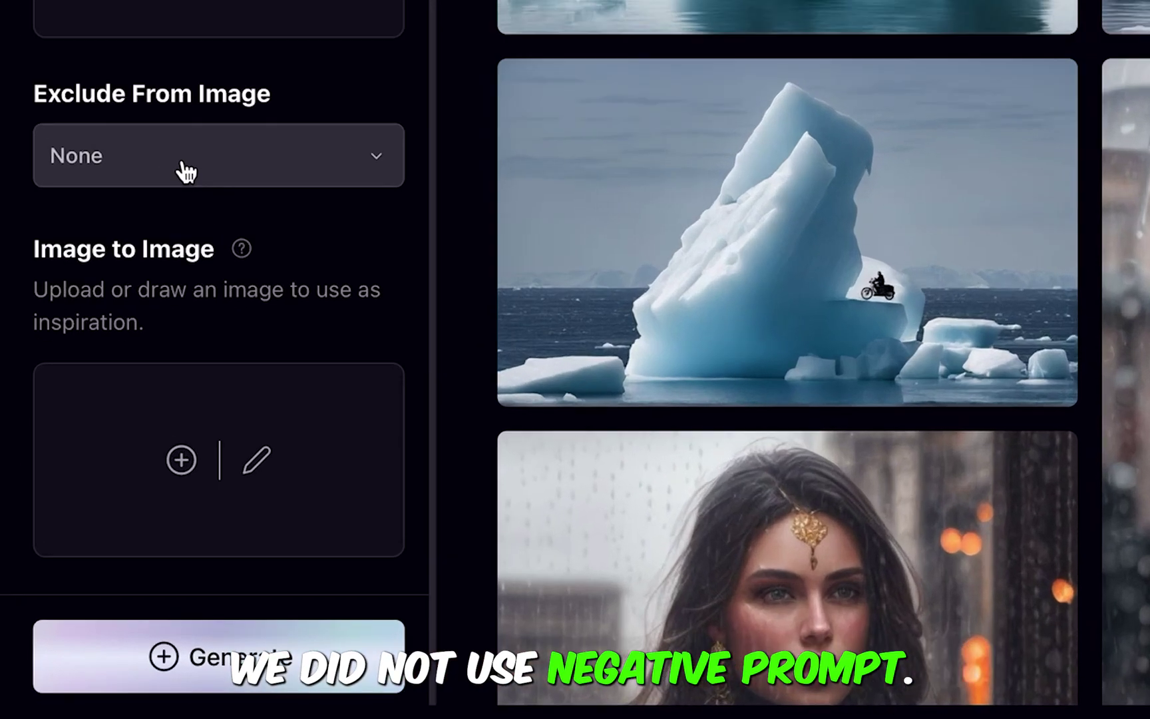
left_click(98, 424)
left_click(8, 460)
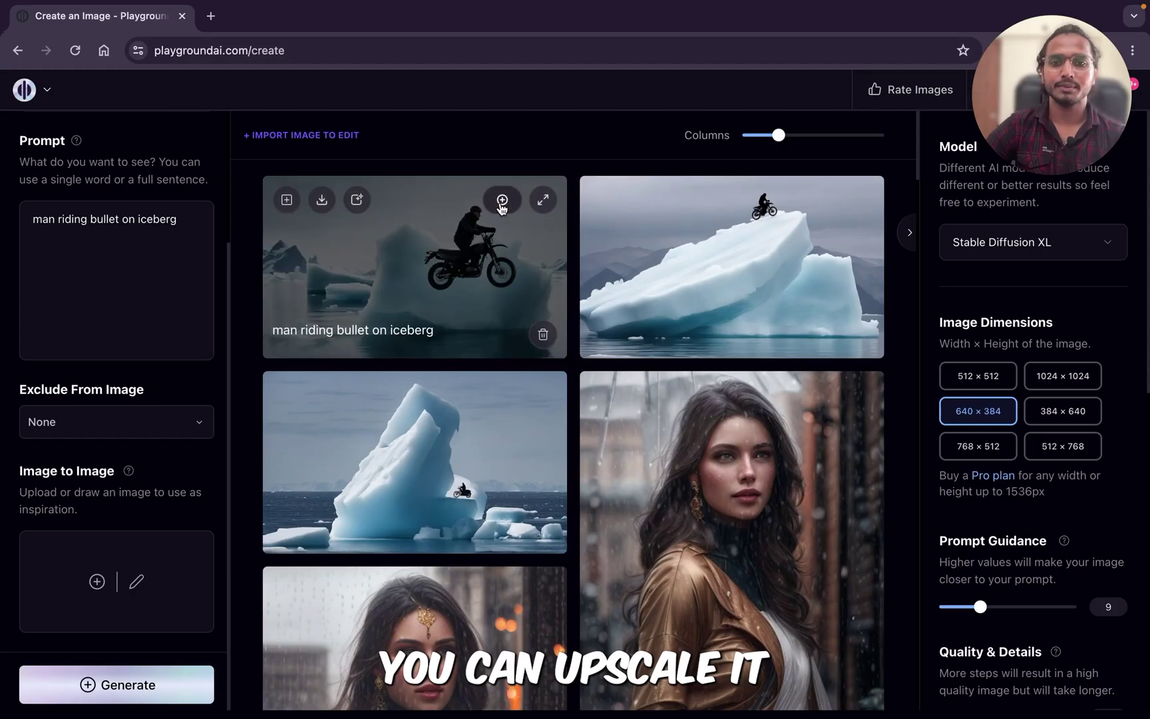
left_click(502, 200)
left_click(254, 423)
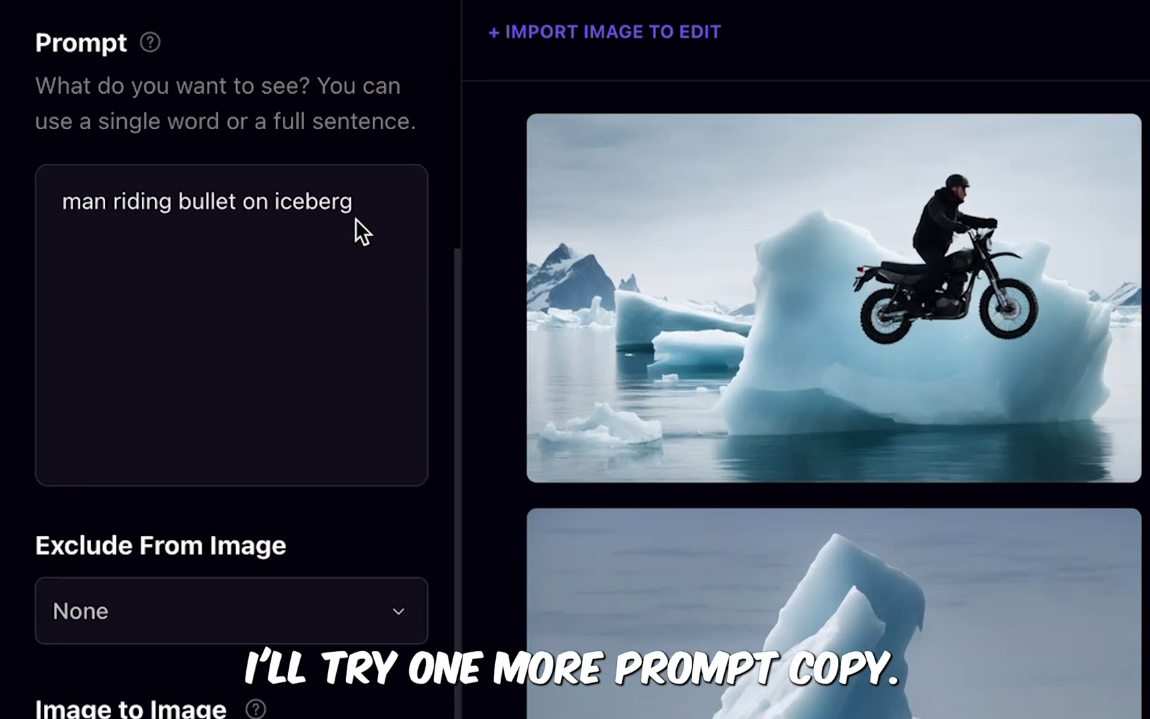
Step: Replace the prompt with "portrait of a woman, raining"
double_click(97, 224)
triple_click(193, 210)
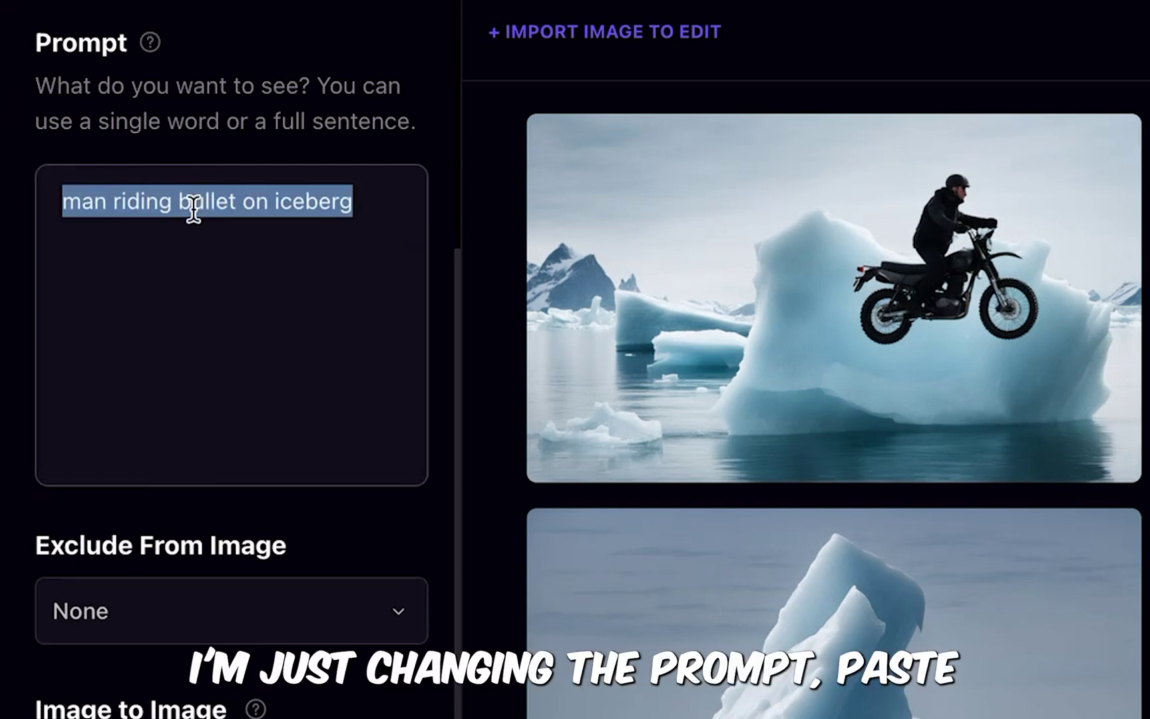
type("portrait of a woman, raining")
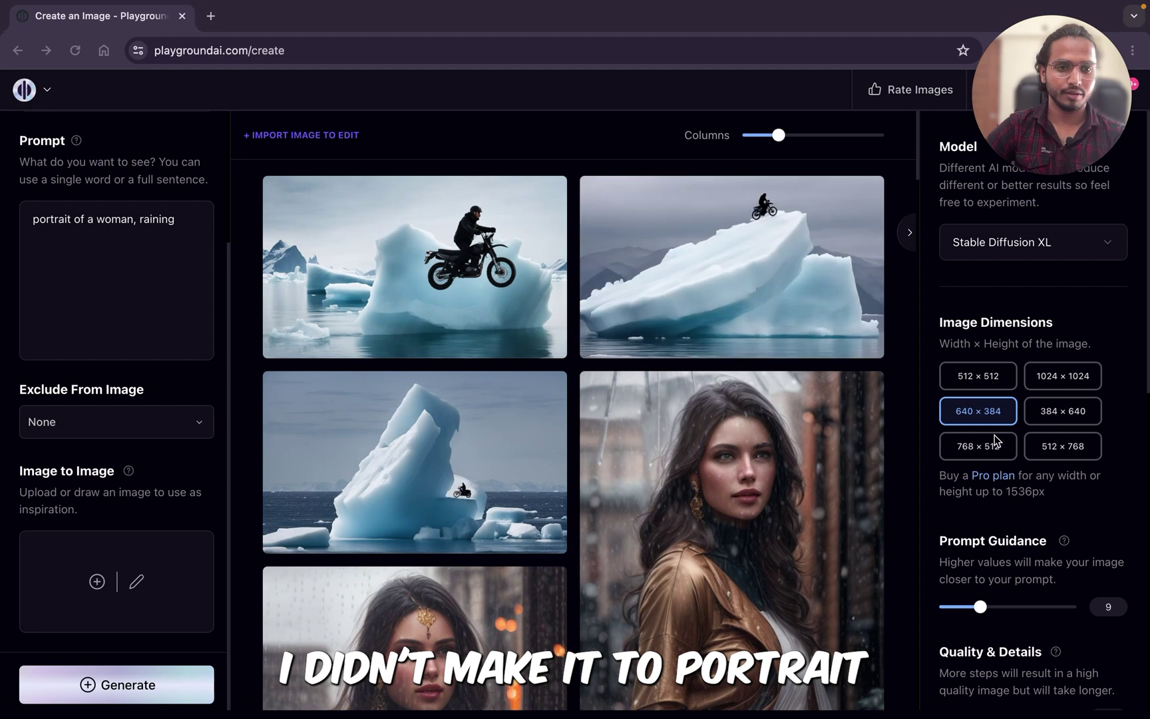
Step: Set the image dimensions to 512 × 768 and generate the images
left_click(1060, 447)
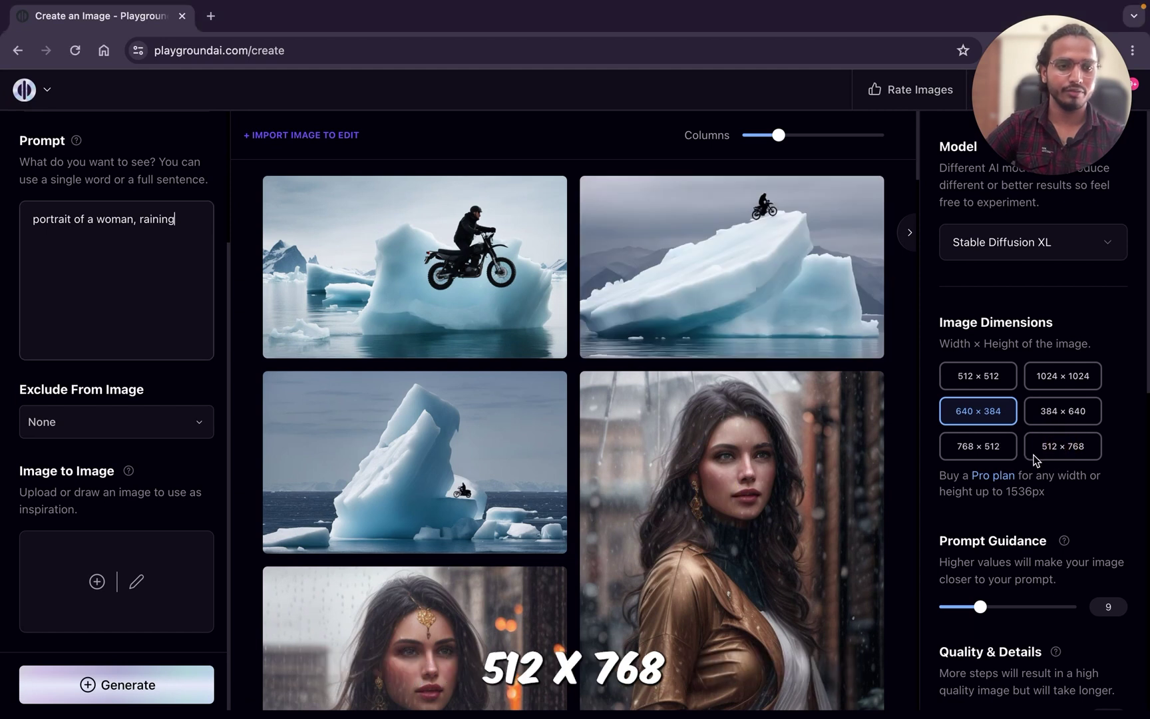
left_click(1035, 458)
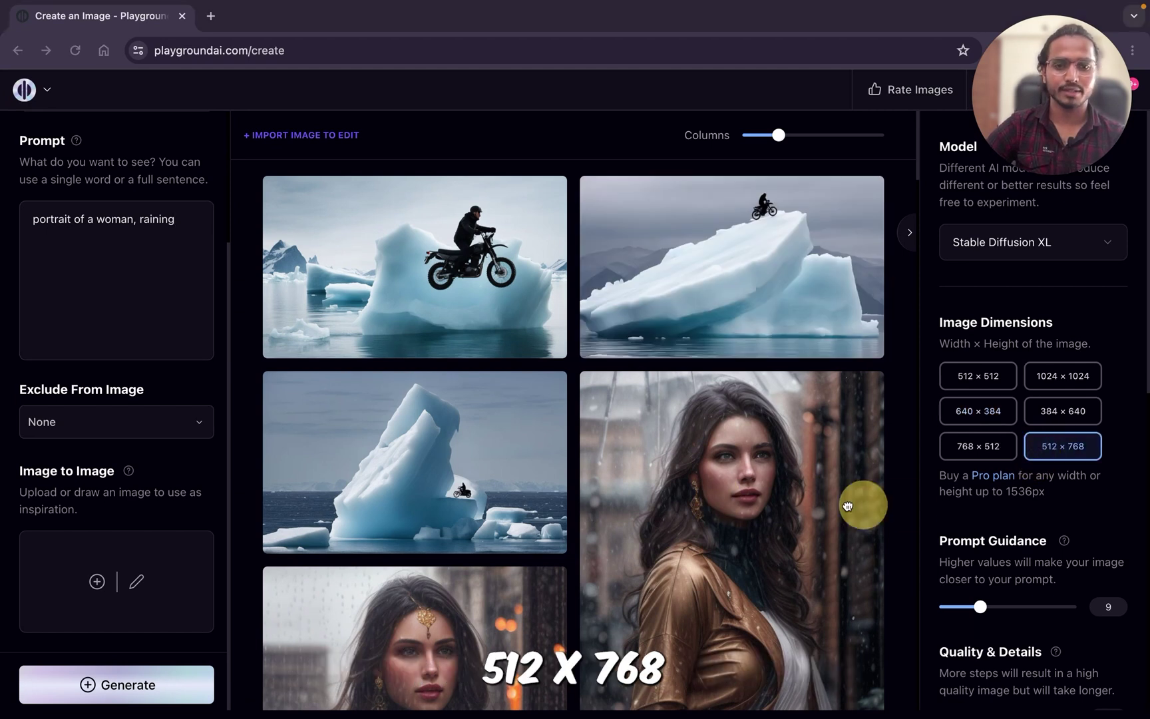
left_click(87, 697)
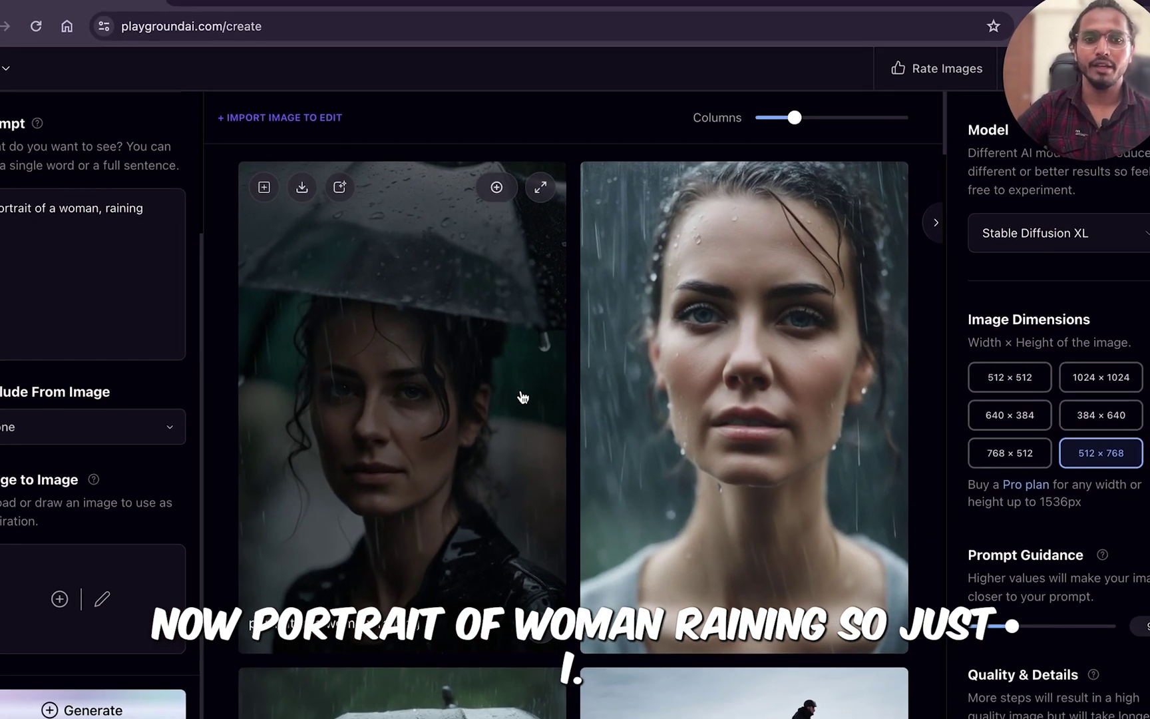
Step: Examine the generated portraits of the woman in the rain against the prompt, viewing the close-up under the umbrella at full size
scroll(519, 396, "down", 5)
scroll(519, 396, "up", 6)
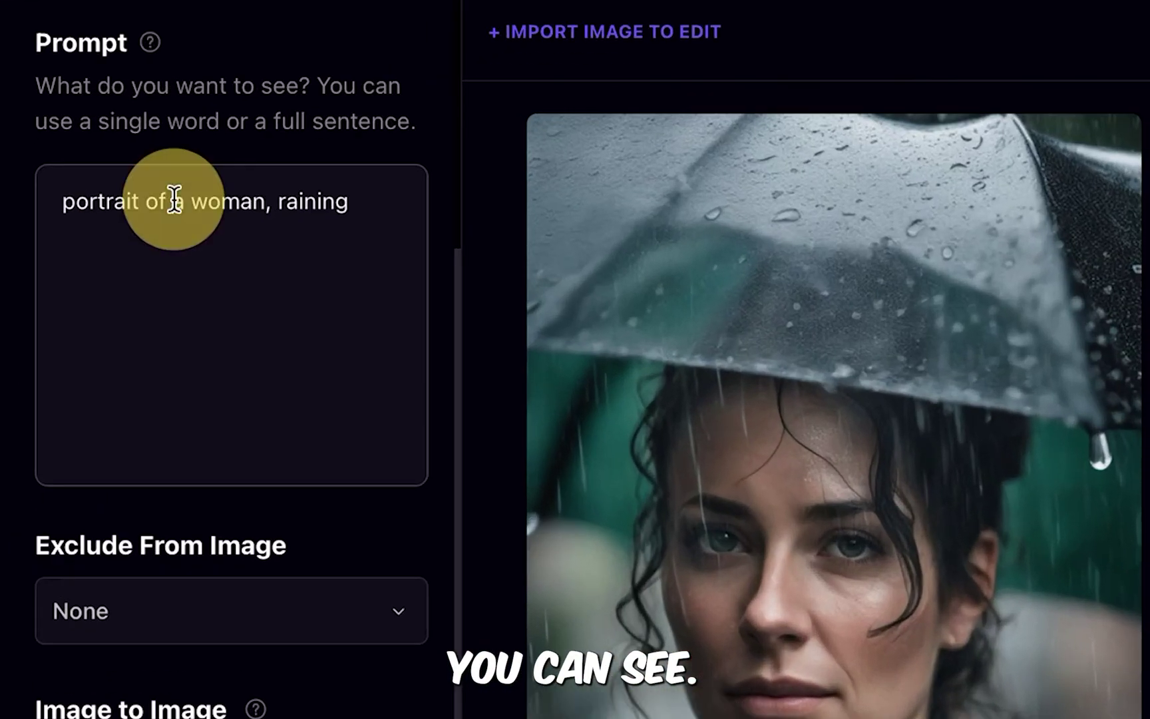
triple_click(88, 218)
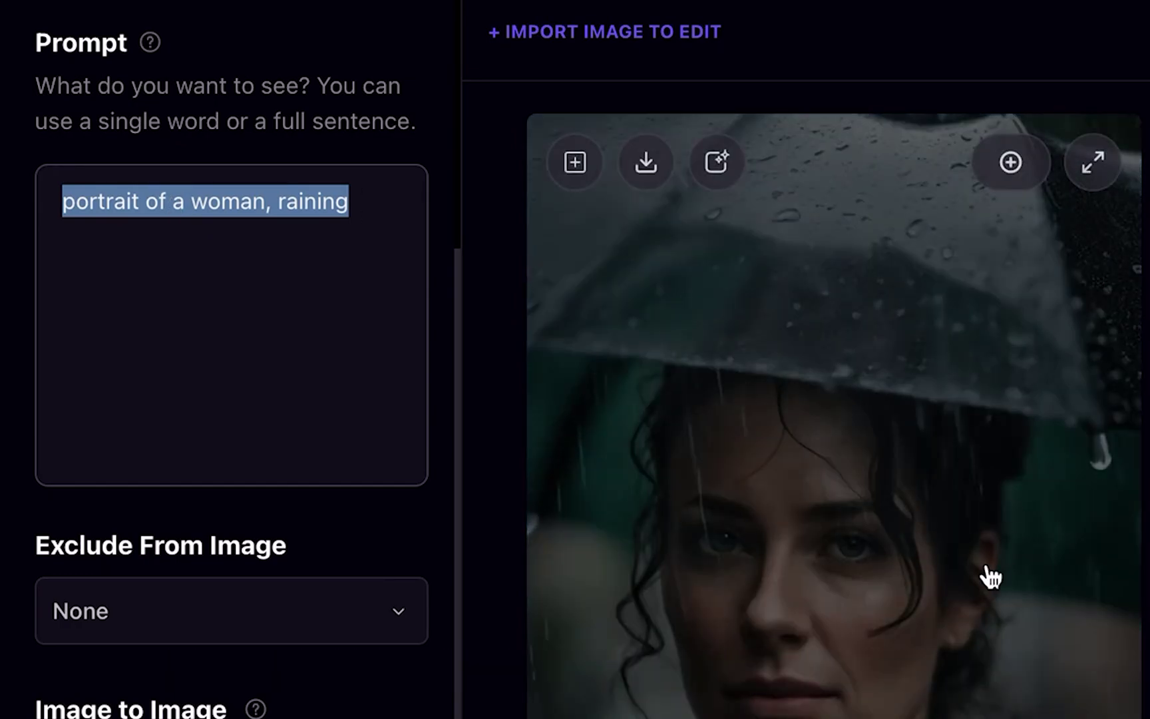
scroll(986, 575, "down", 4)
scroll(492, 404, "down", 4)
scroll(492, 404, "up", 2)
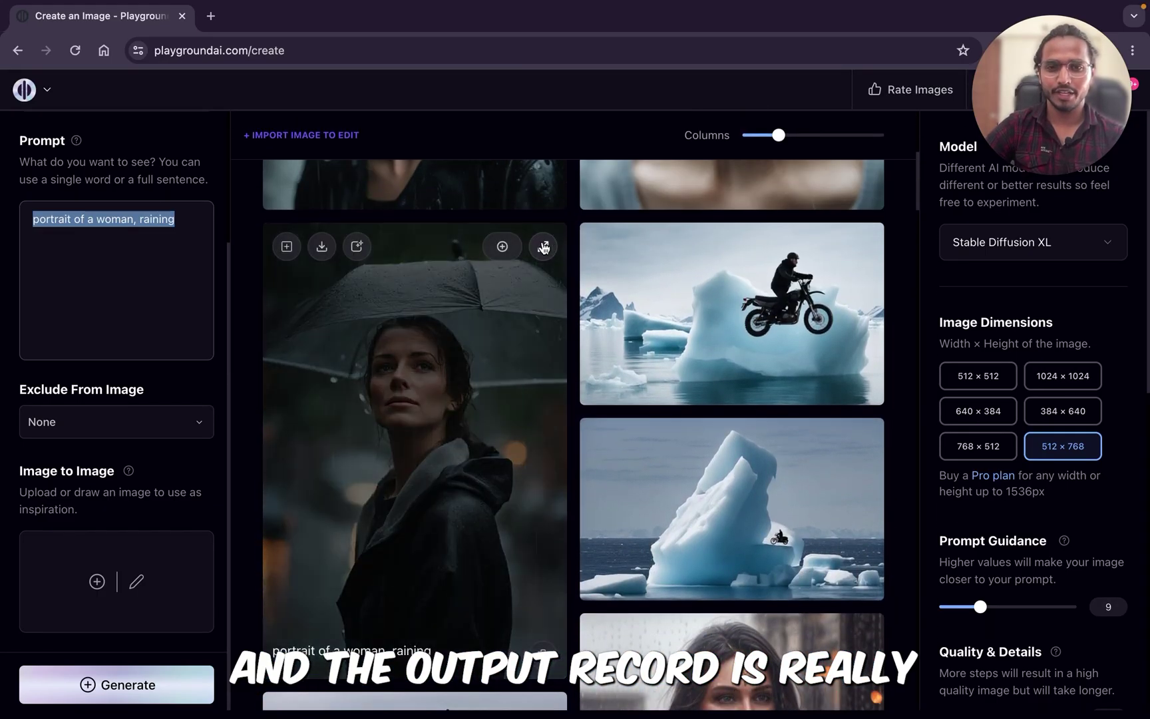
left_click(543, 247)
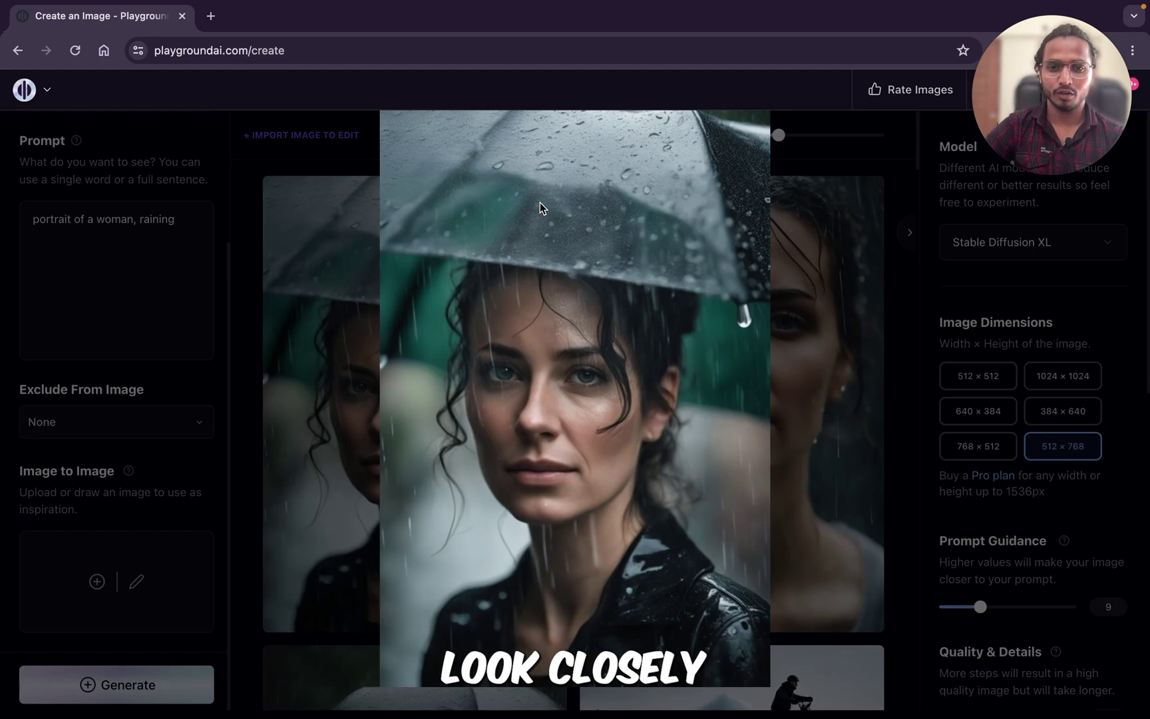
left_click(540, 202)
scroll(82, 379, "up", 3)
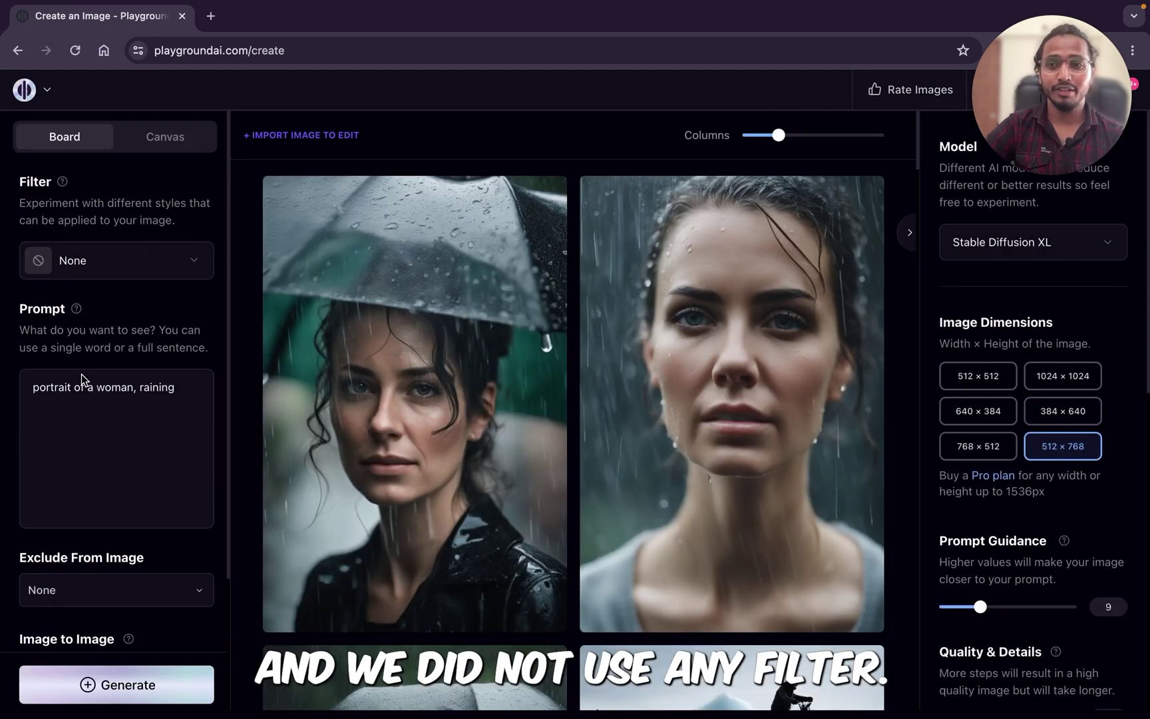
scroll(72, 480, "down", 3)
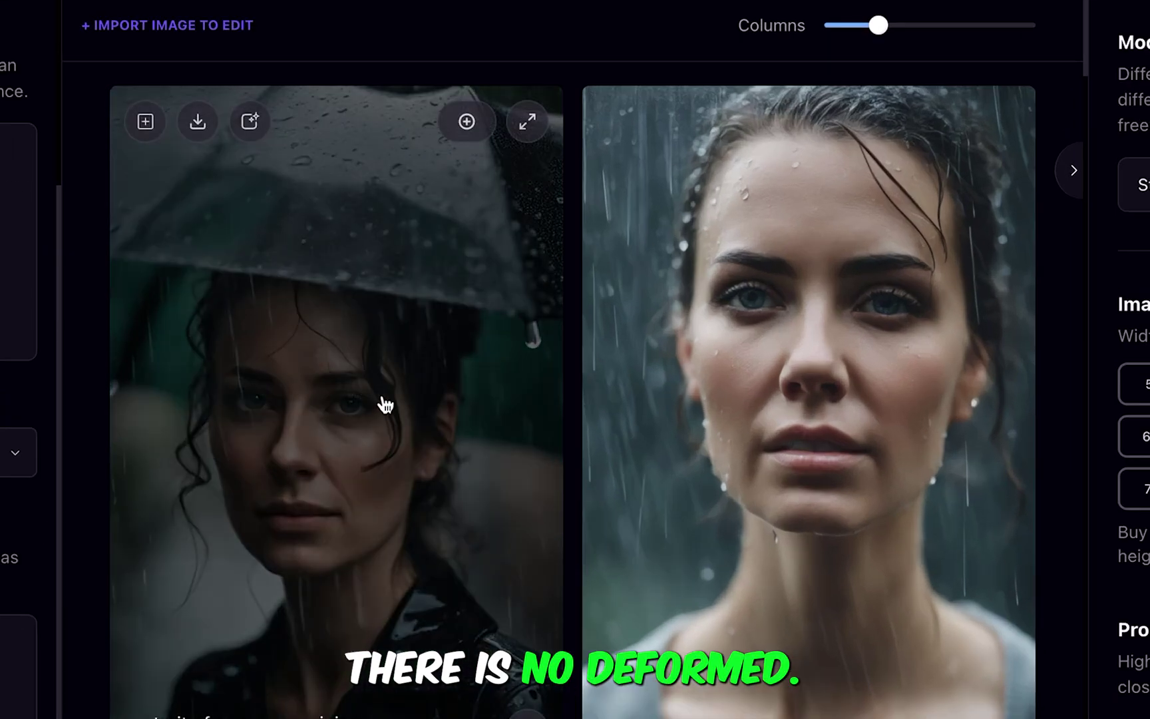
scroll(377, 486, "up", 3)
scroll(376, 486, "down", 3)
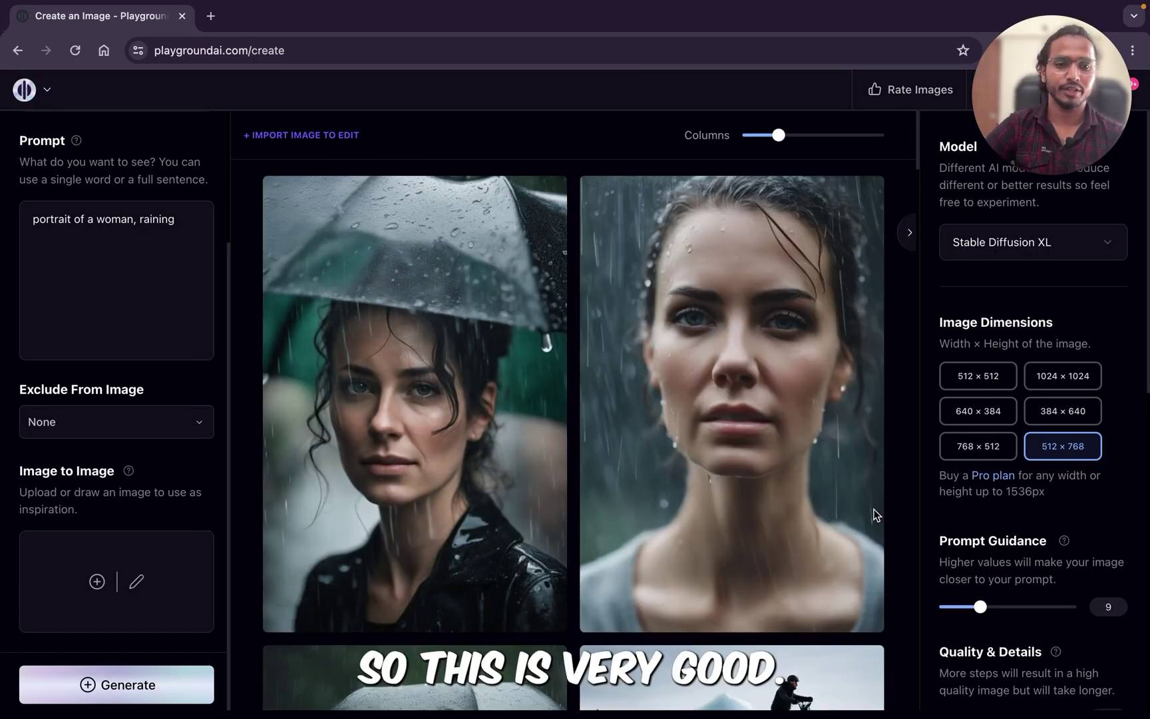
Step: Apply the Dreamshaper filter to the "portrait of a woman, raining" prompt and generate the images
scroll(108, 342, "up", 3)
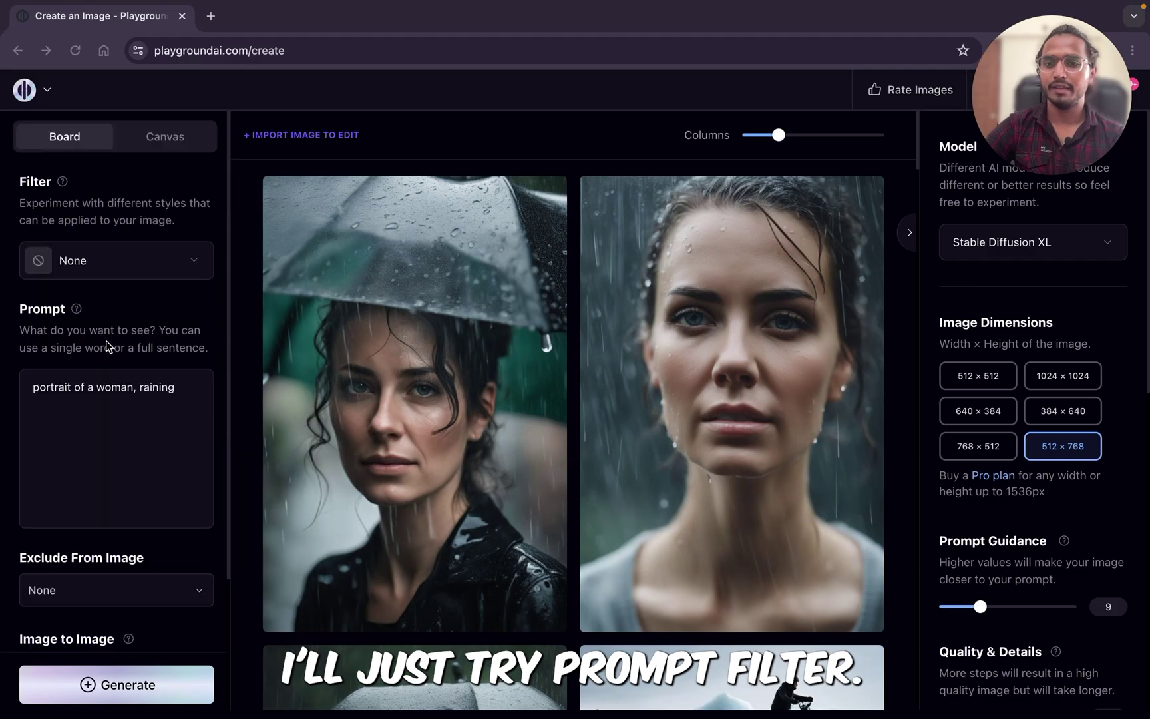
left_click(92, 259)
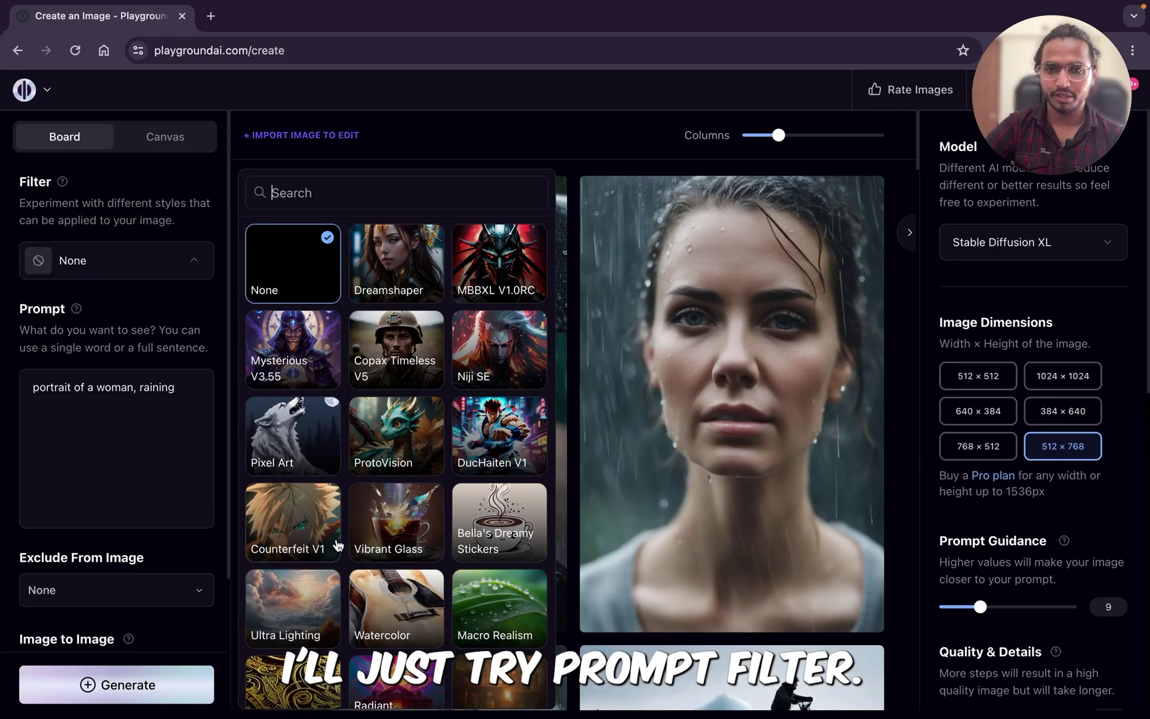
left_click(404, 266)
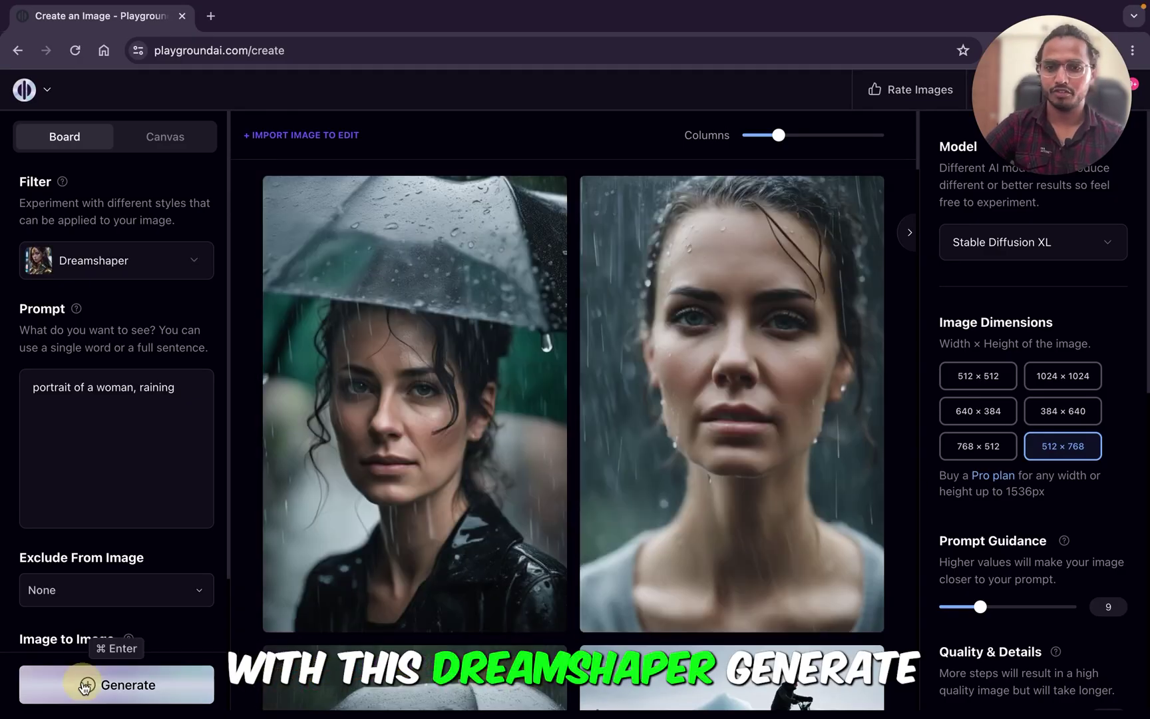
left_click(116, 684)
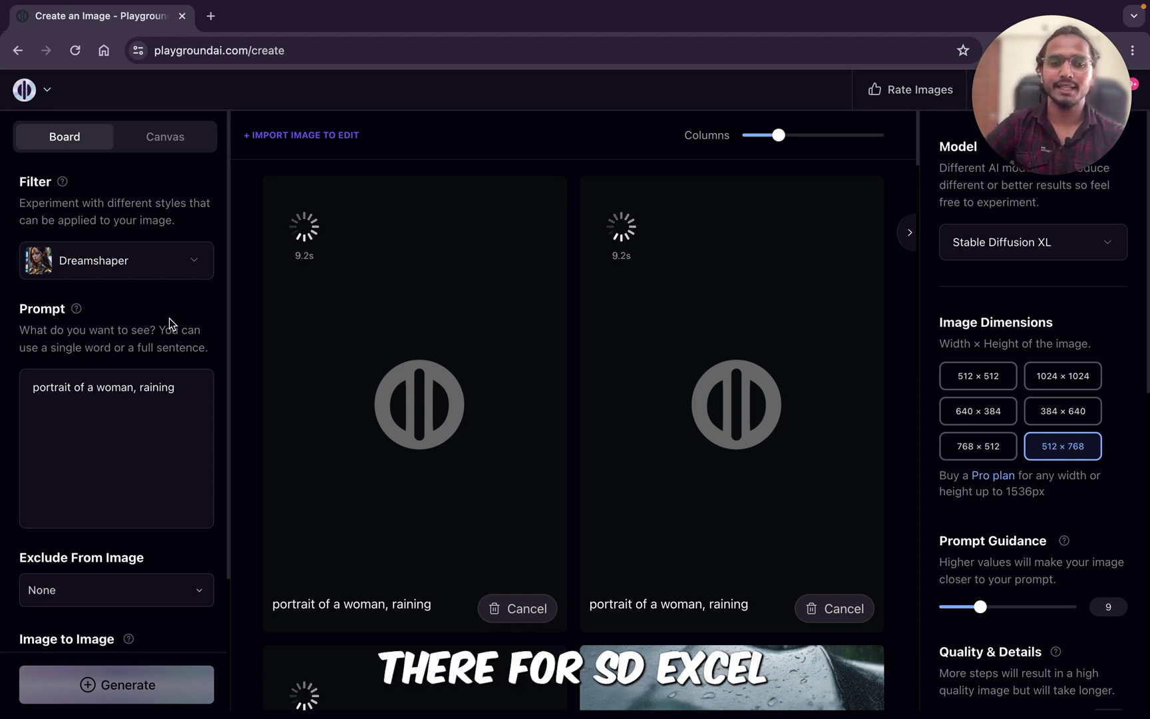
Step: Examine the portraits generated with the Dreamshaper filter and compare them with the earlier unfiltered ones
left_click(134, 261)
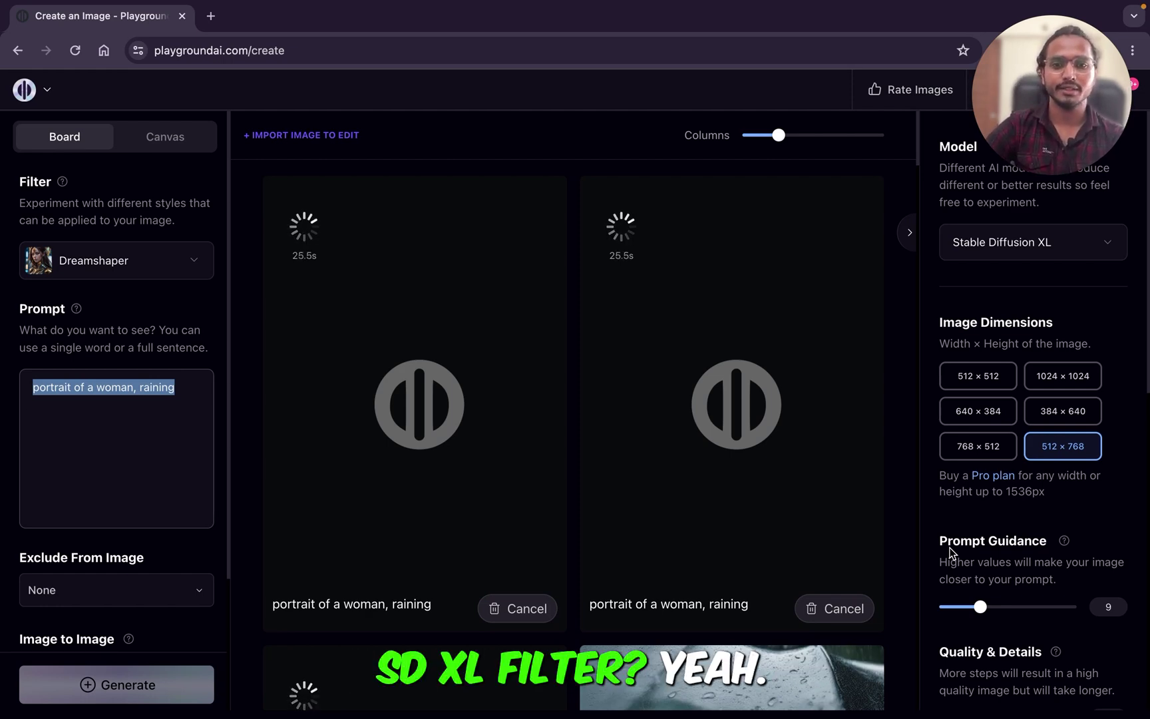
scroll(399, 405, "down", 7)
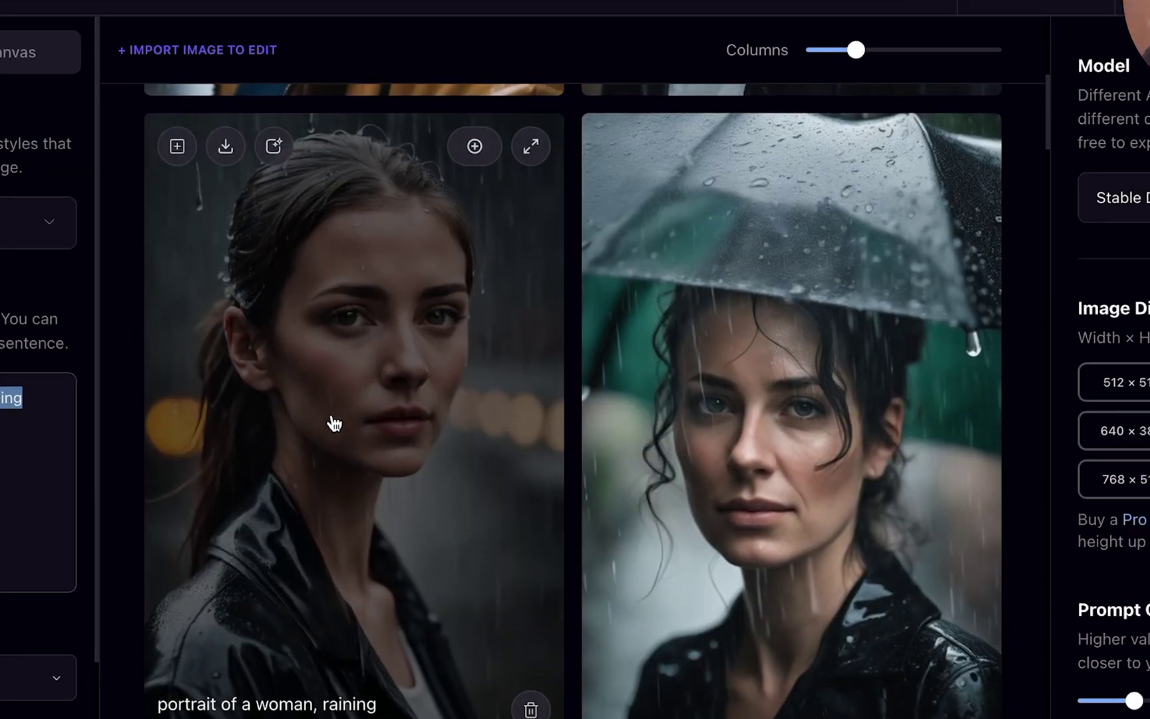
scroll(331, 386, "down", 3)
scroll(329, 353, "up", 10)
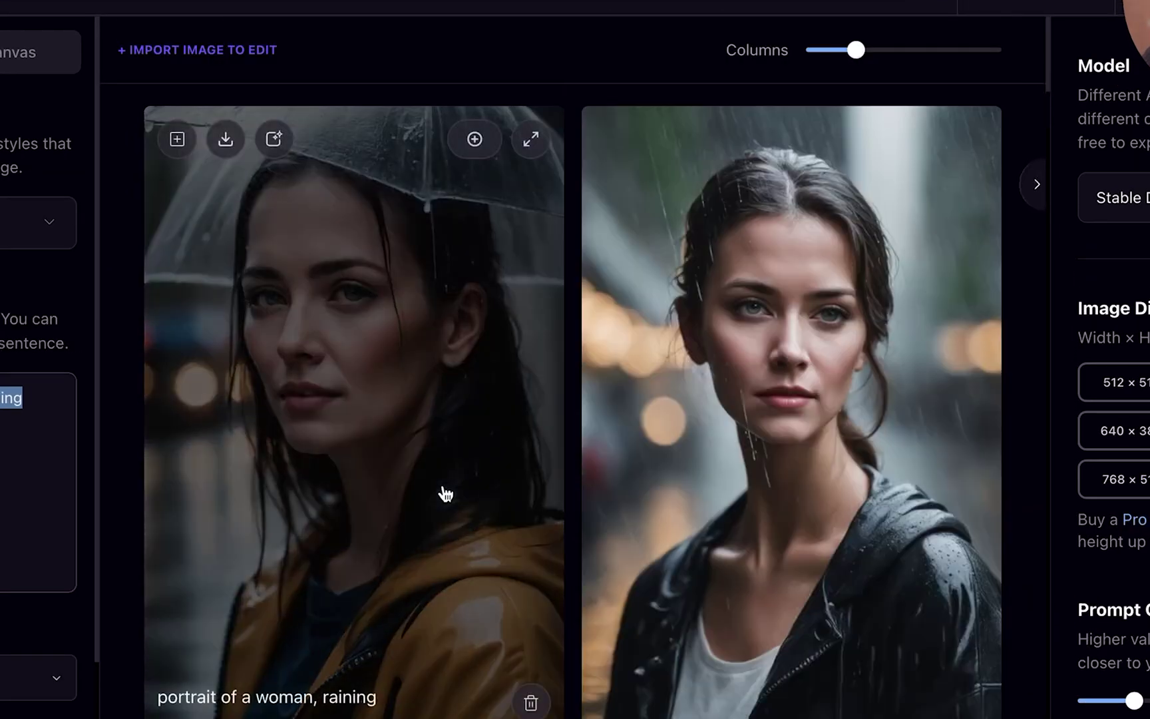
scroll(444, 493, "down", 3)
scroll(551, 424, "down", 1)
scroll(551, 423, "up", 5)
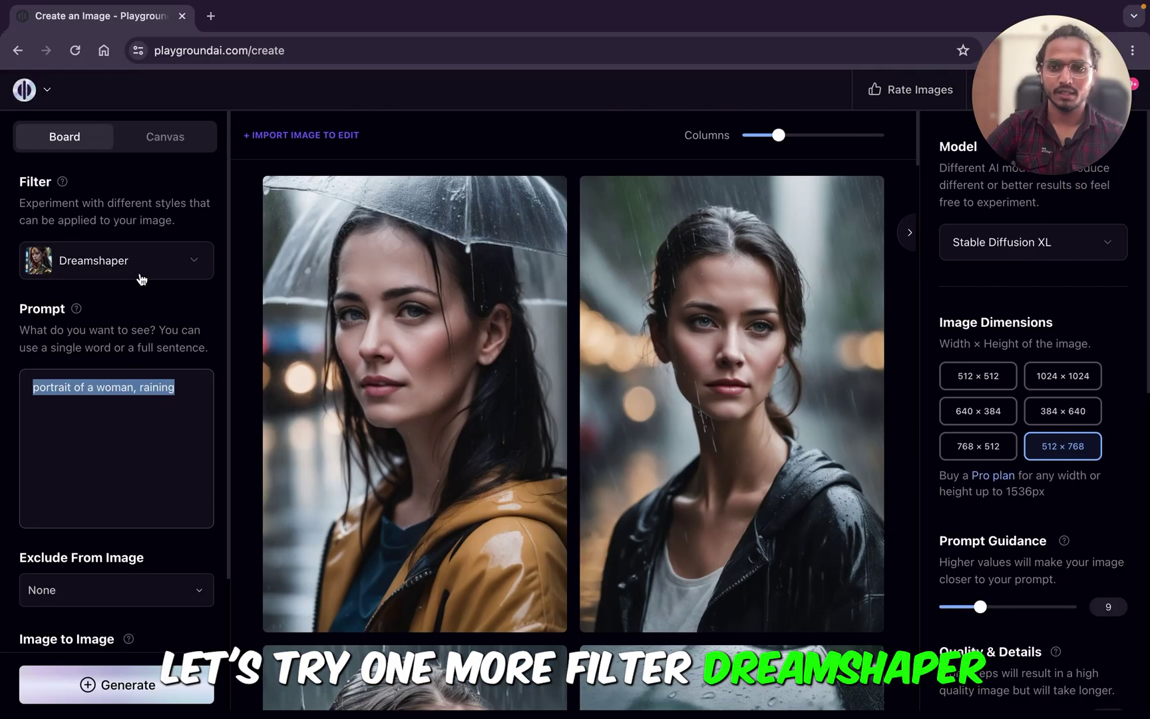
Step: Change the filter to Mysterious V3.55 and generate the rainy portraits from the same prompt
left_click(143, 264)
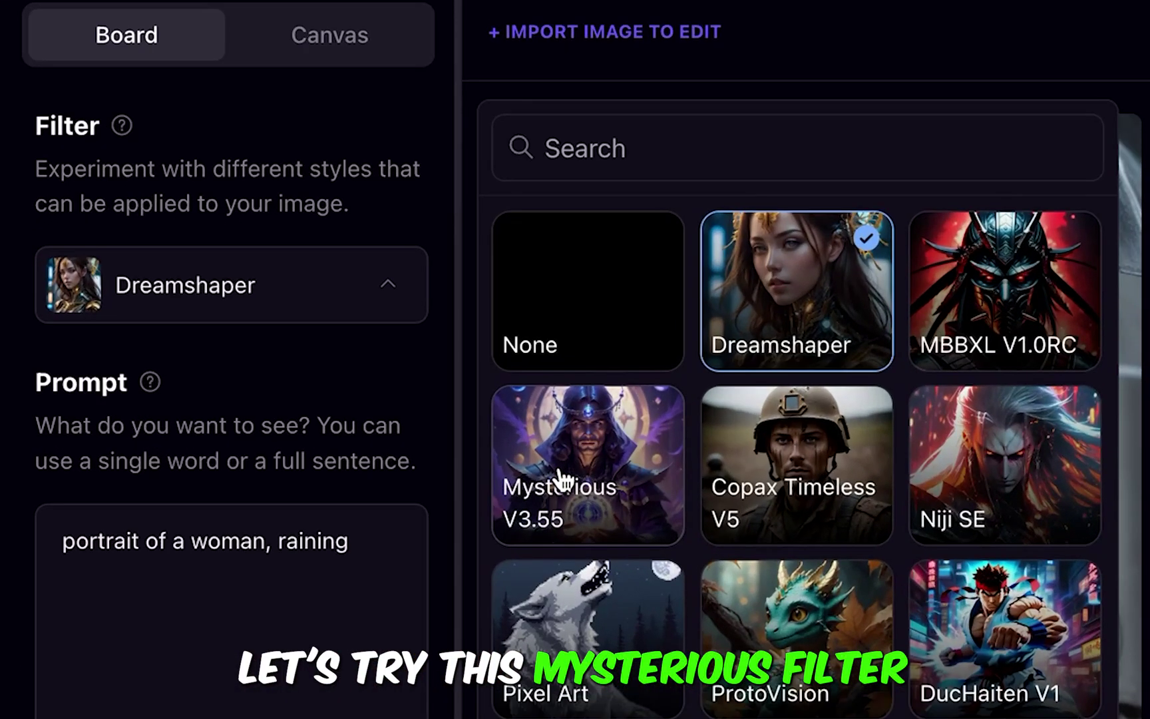
left_click(280, 355)
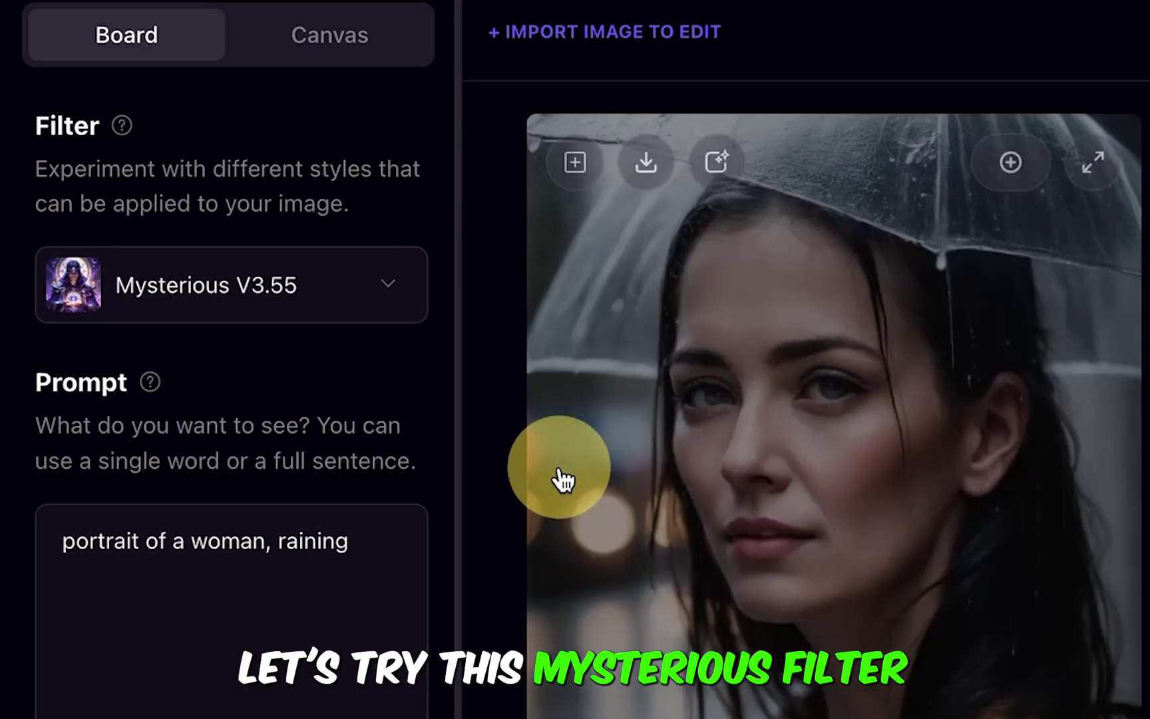
left_click(133, 692)
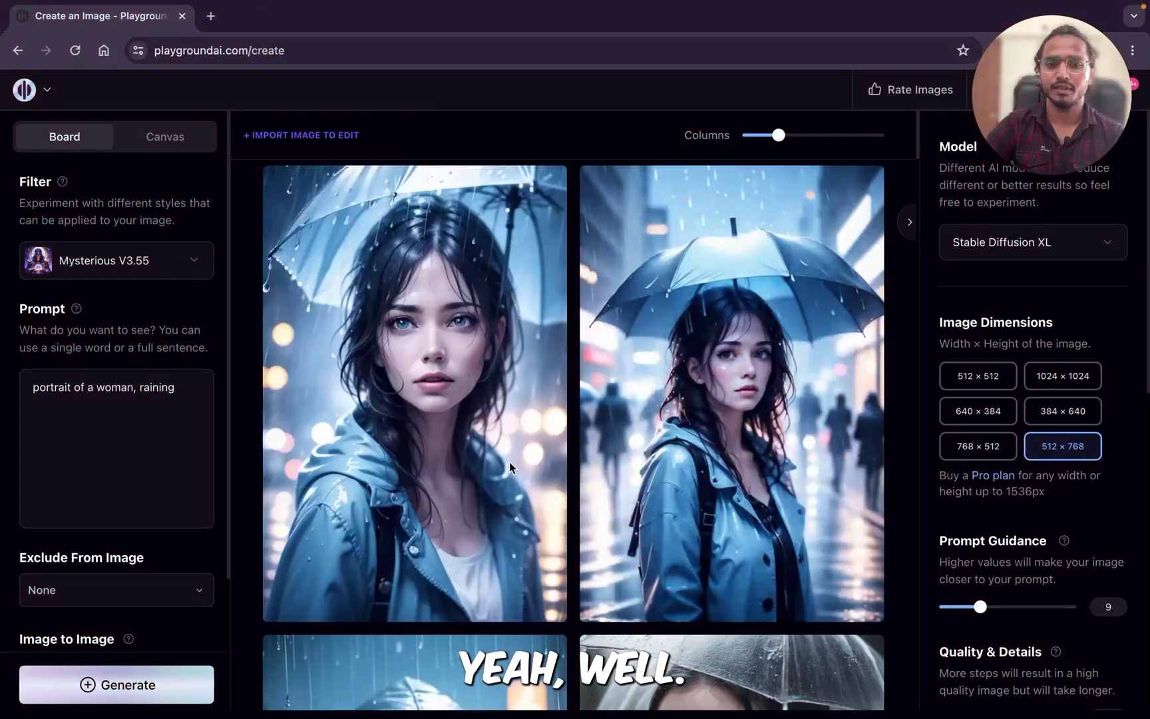
Step: Examine the portraits generated with the Mysterious V3.55 filter, viewing the woman holding an umbrella on the street at full size
scroll(509, 462, "down", 7)
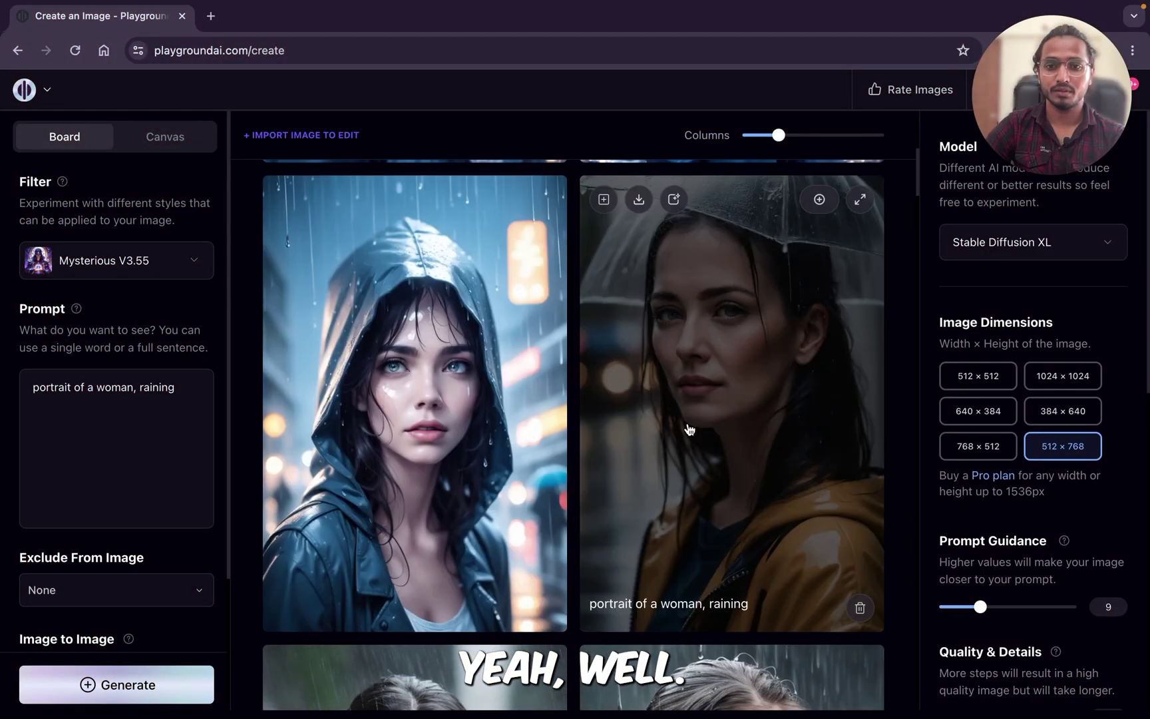
scroll(660, 318, "up", 5)
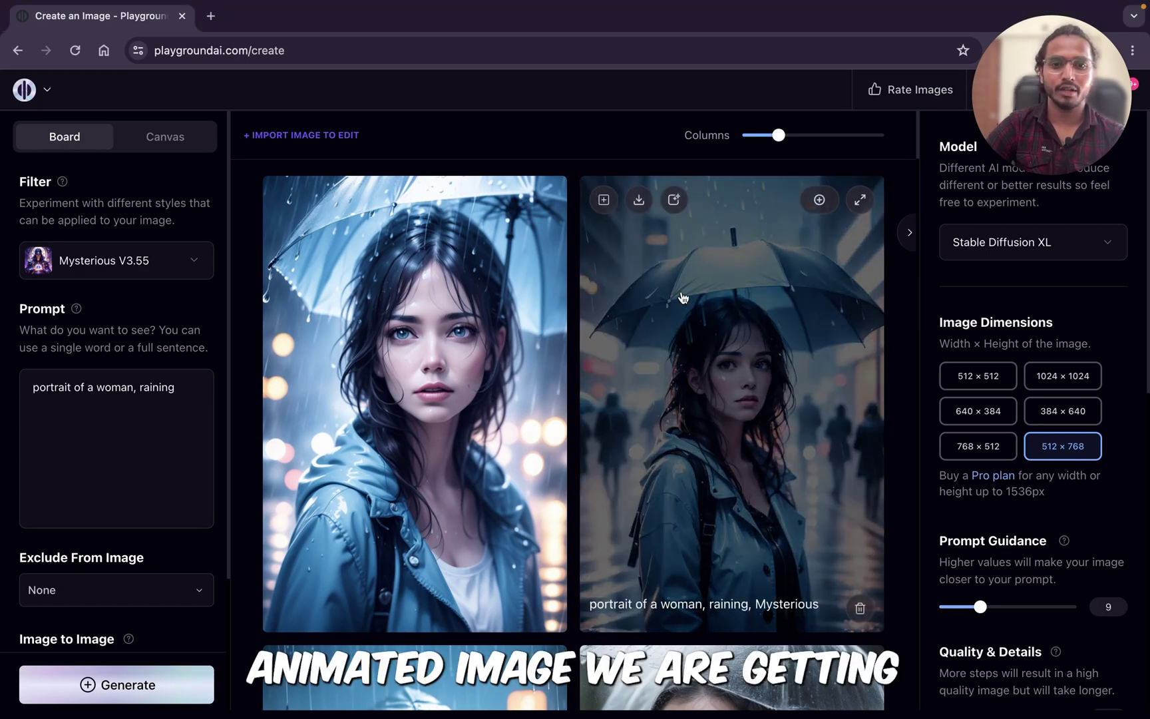
left_click(860, 203)
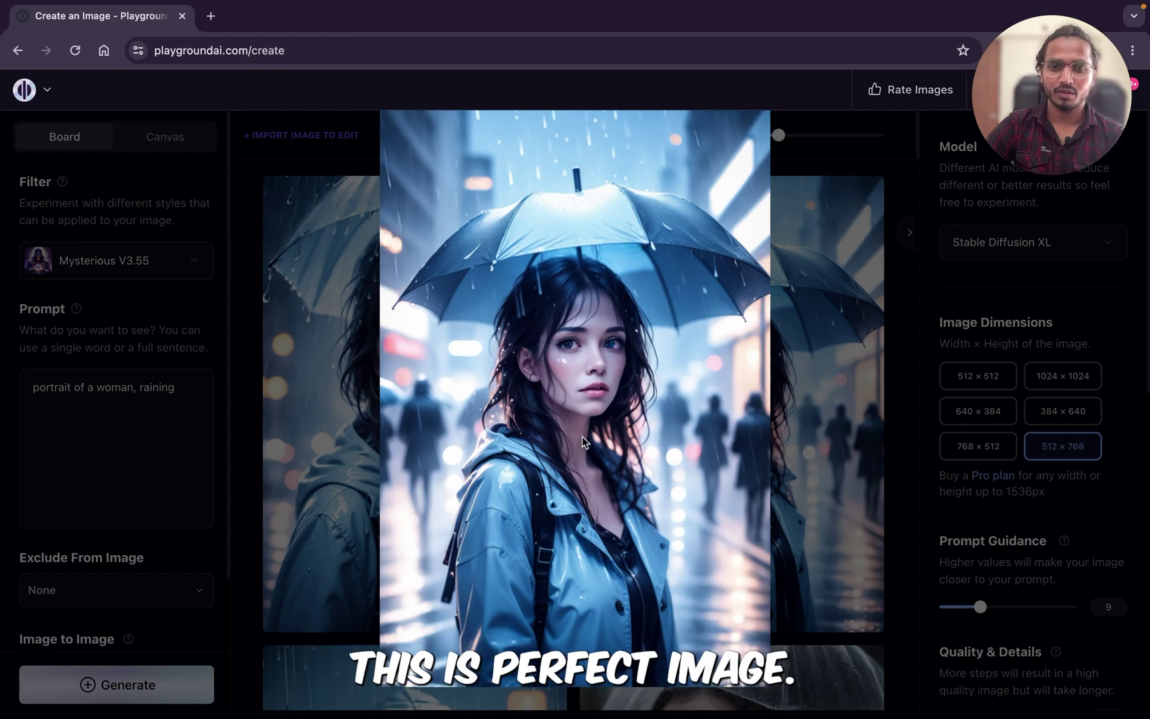
scroll(494, 241, "down", 5)
left_click(538, 219)
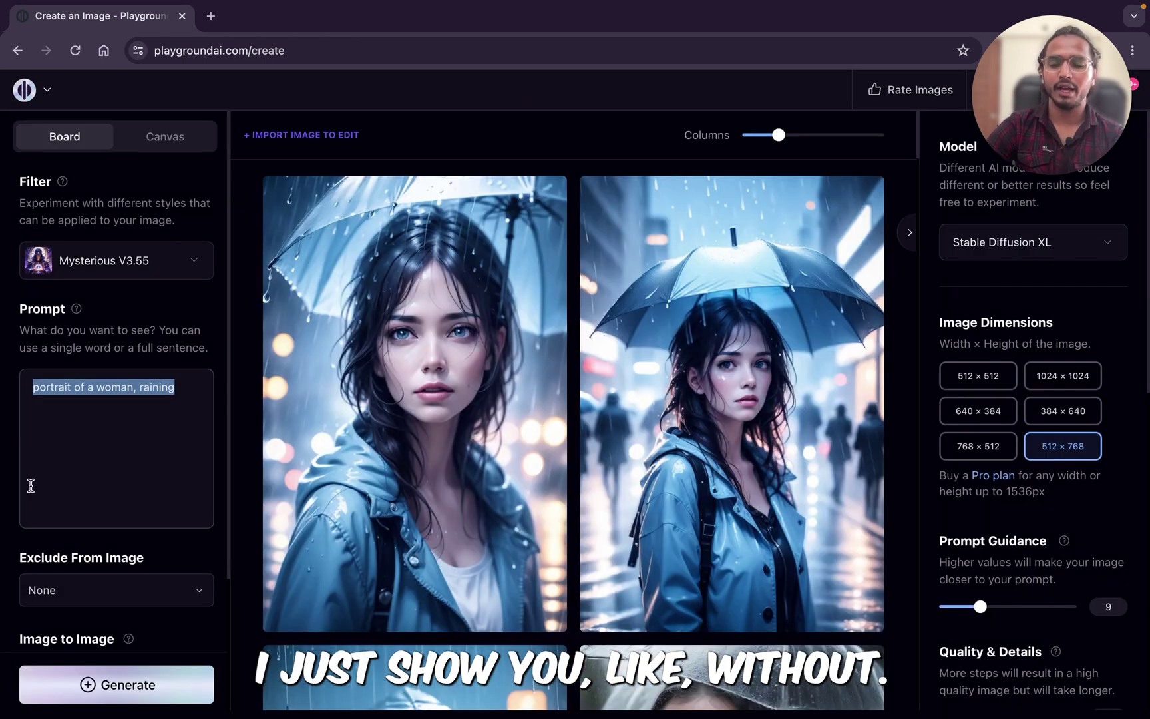
left_click(110, 405)
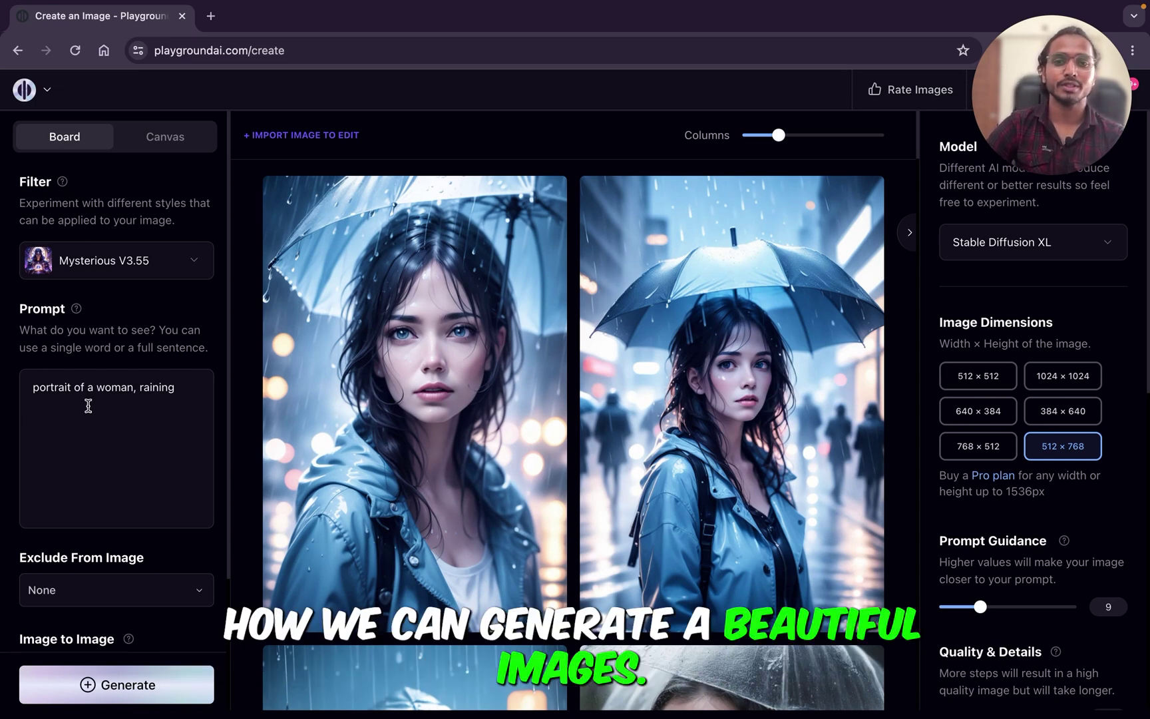
scroll(339, 433, "down", 2)
scroll(340, 433, "down", 4)
scroll(340, 433, "up", 6)
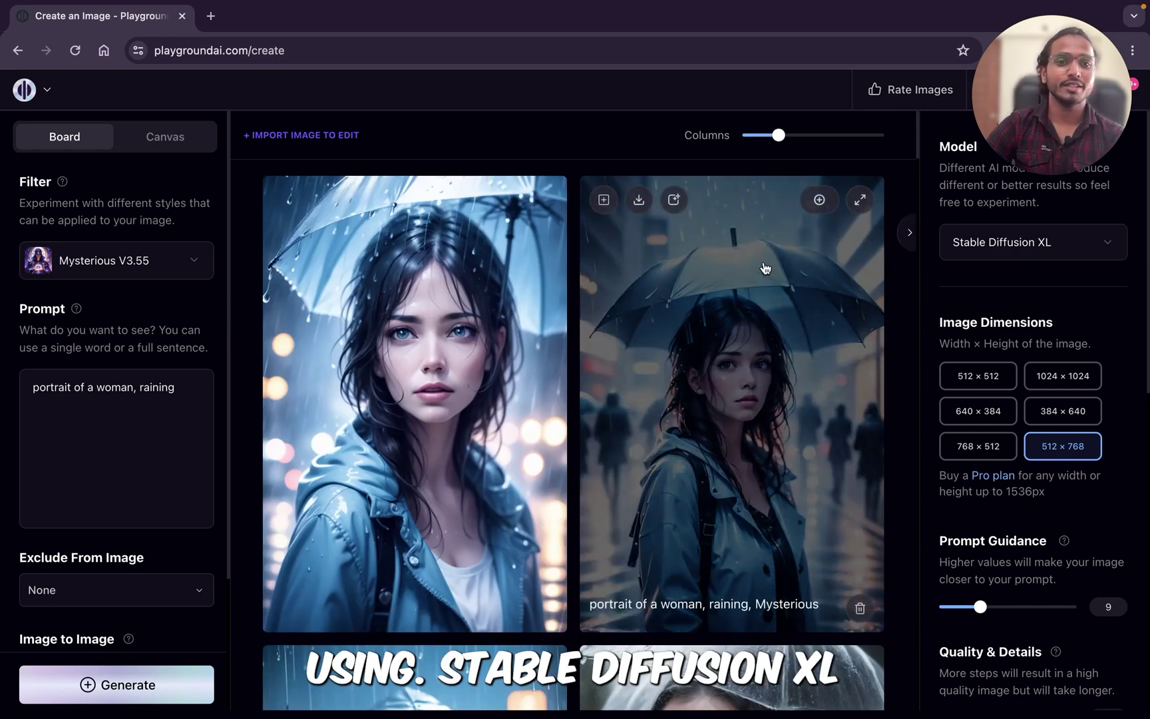
left_click(788, 265)
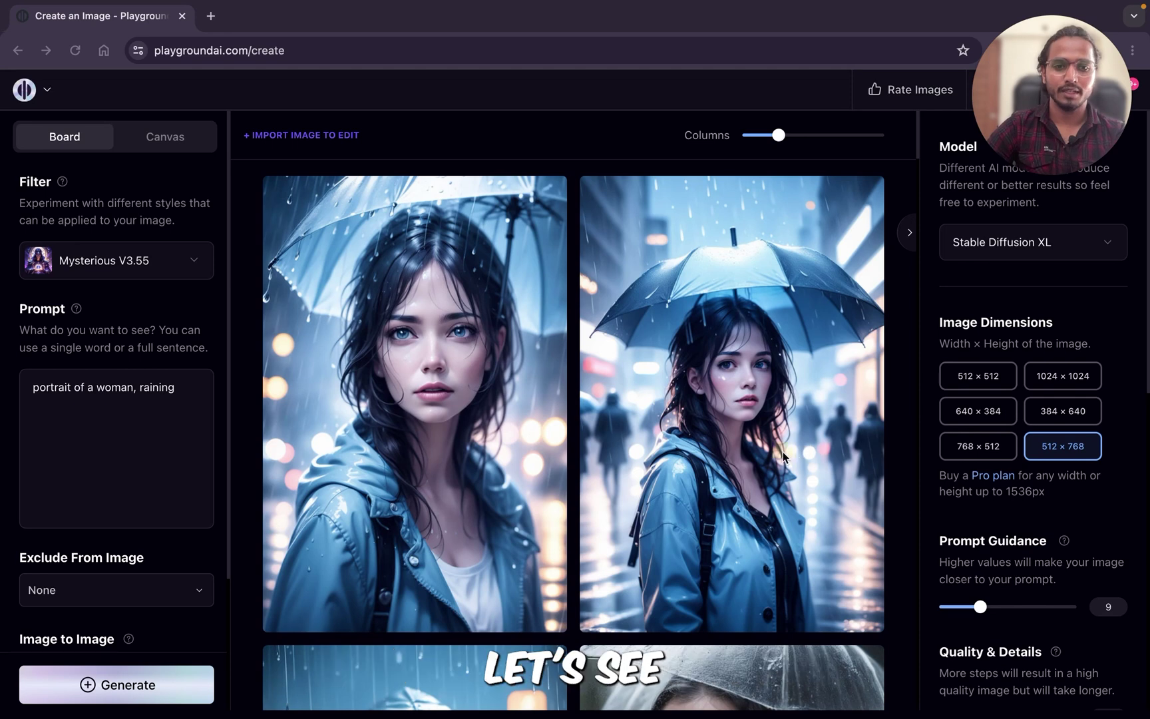
Step: Replace the prompt with "Daenerys Targaryen carrying a massive axe, winter, snow, fur clothing, Vikings, painted background, soft lighting"
left_click(93, 411)
key("super+a")
type("Daenerys Targaryen  carrying a massive axe, winter, snow, fur clothing, Vikings, painted background, soft lighting")
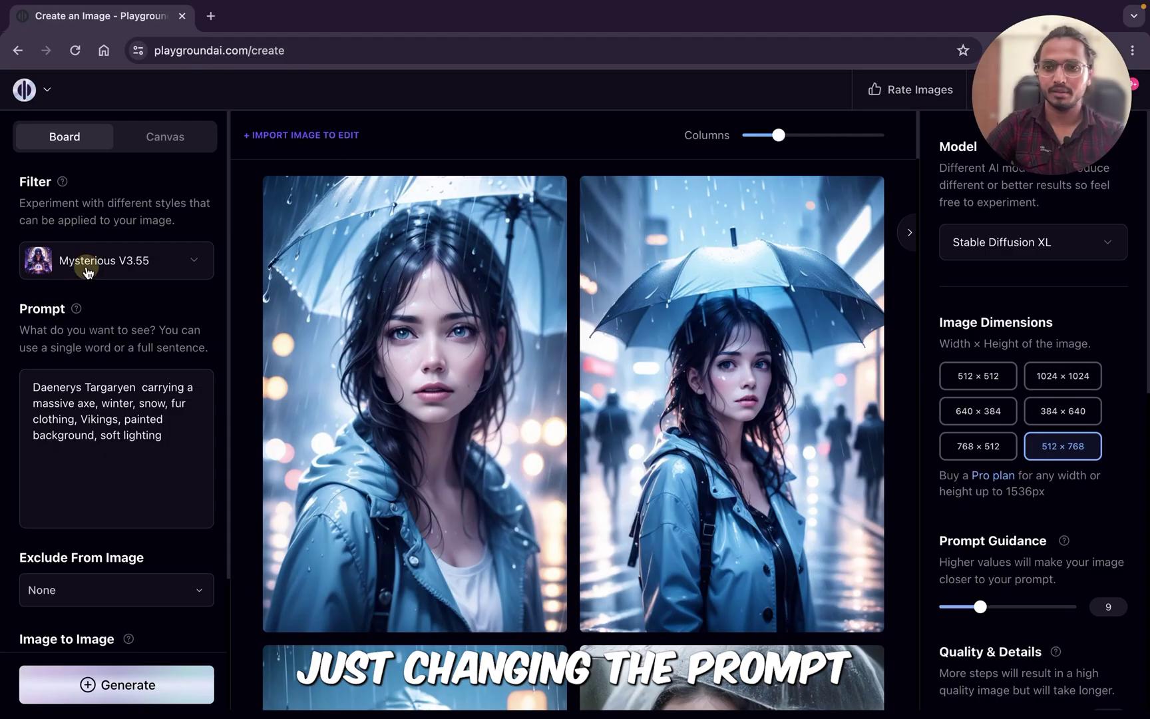
Step: Switch the filter to Dreamshaper and generate the axe-carrying character images with nothing excluded
left_click(86, 261)
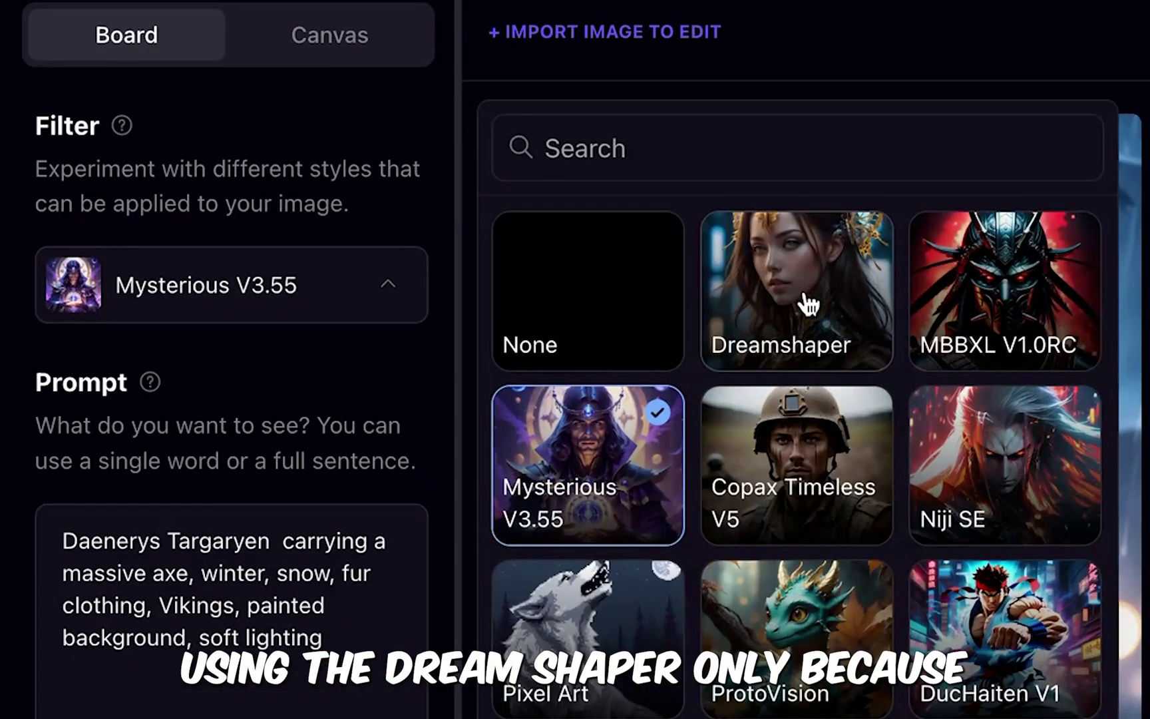
left_click(396, 266)
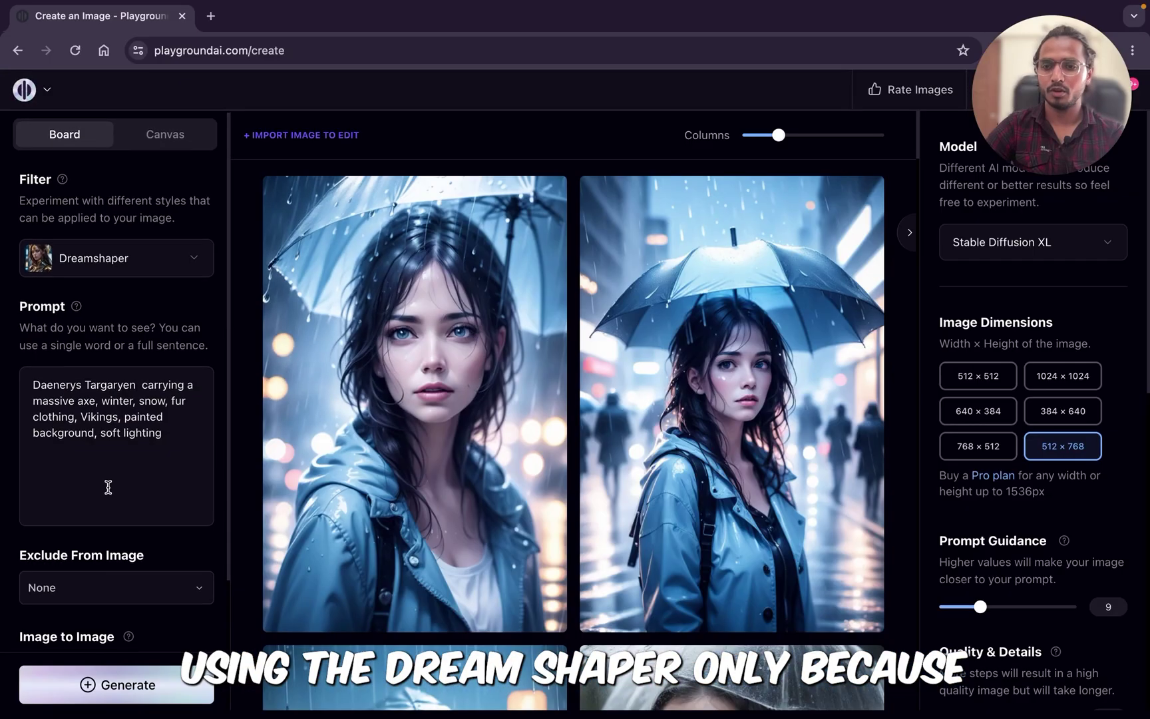
scroll(170, 705, "down", 2)
scroll(170, 705, "up", 2)
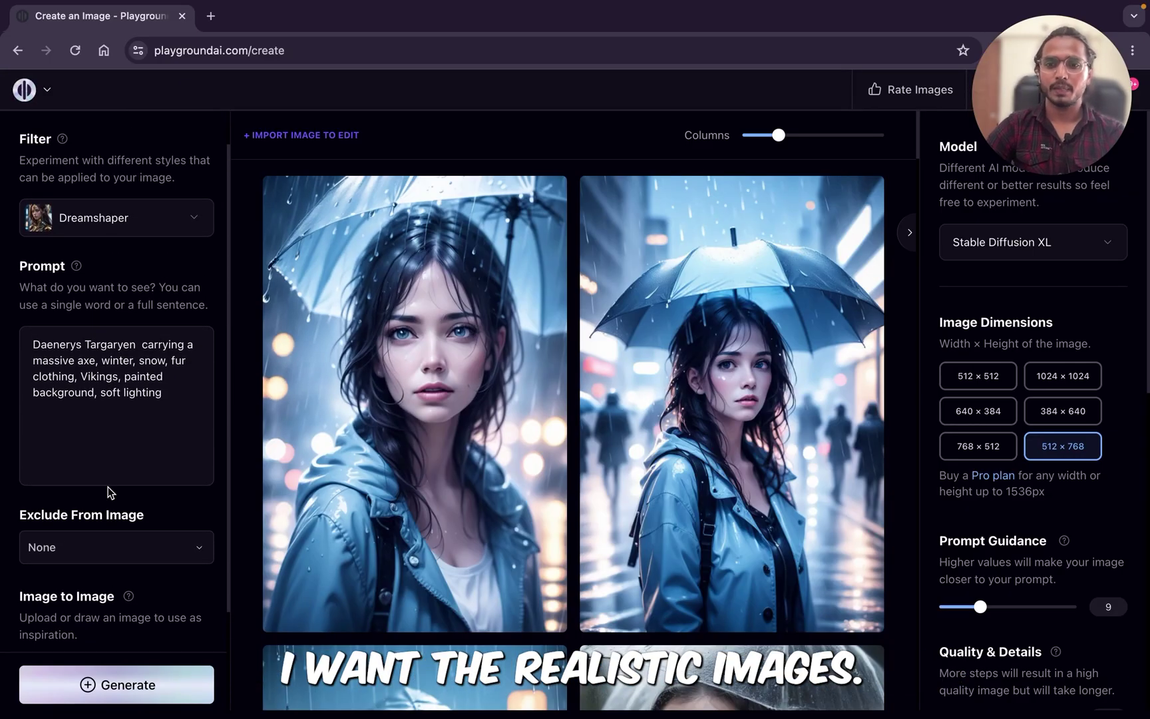
scroll(111, 493, "down", 2)
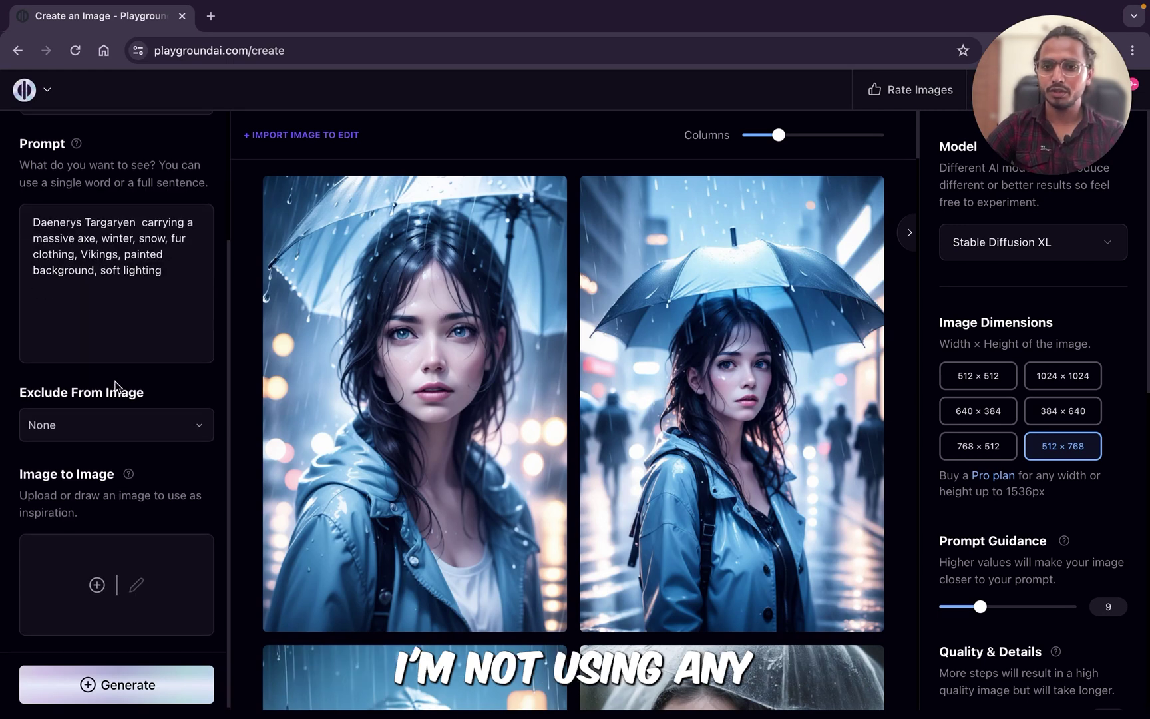
scroll(110, 382, "up", 1)
scroll(40, 526, "down", 1)
scroll(44, 526, "up", 2)
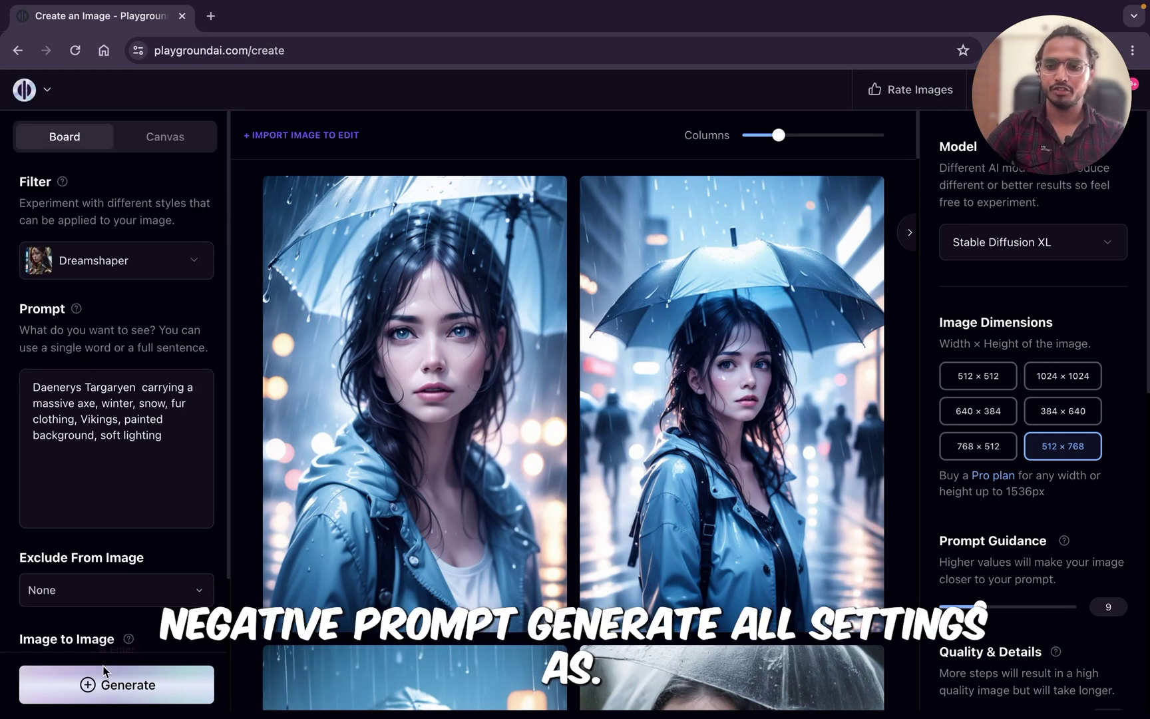
left_click(110, 684)
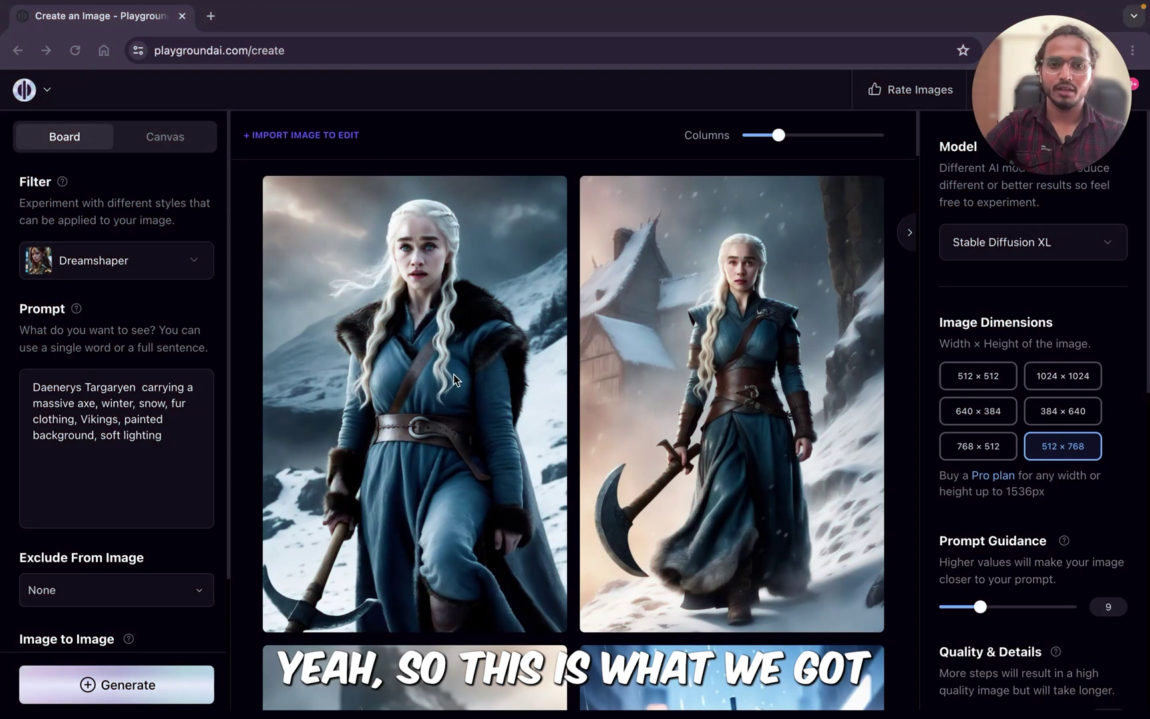
Step: Examine the generated images of the character with the axe, checking the hands, face and weapon
scroll(453, 374, "down", 5)
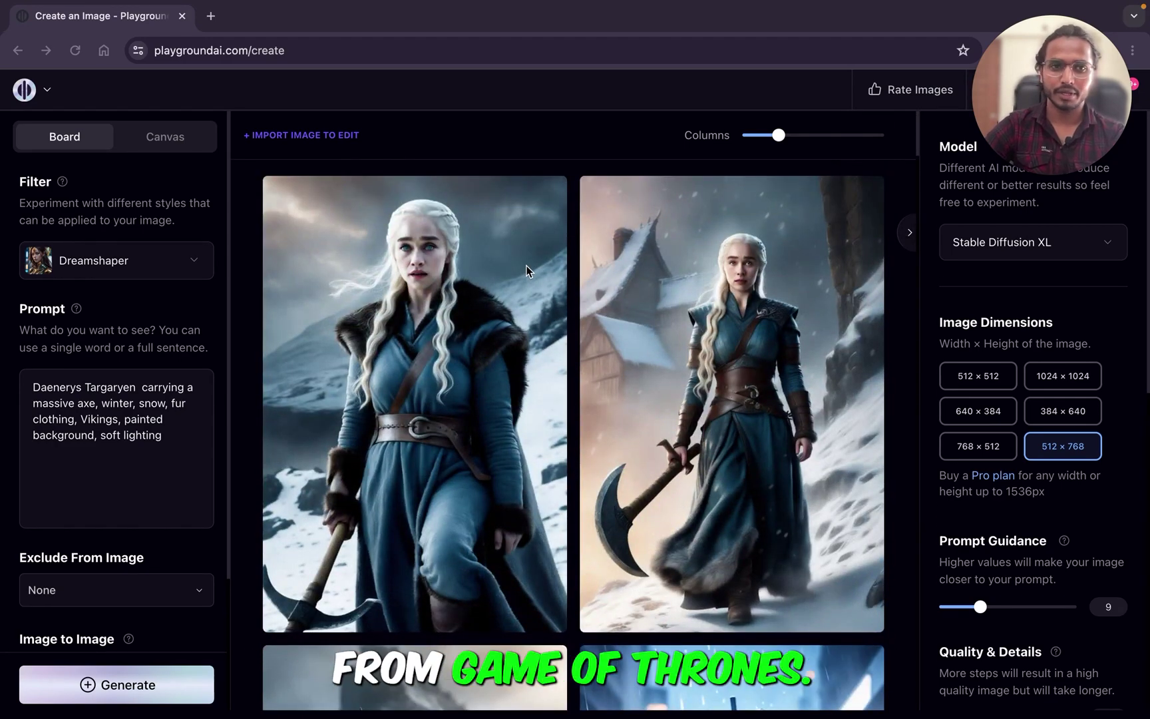
scroll(532, 287, "down", 1)
scroll(531, 287, "up", 1)
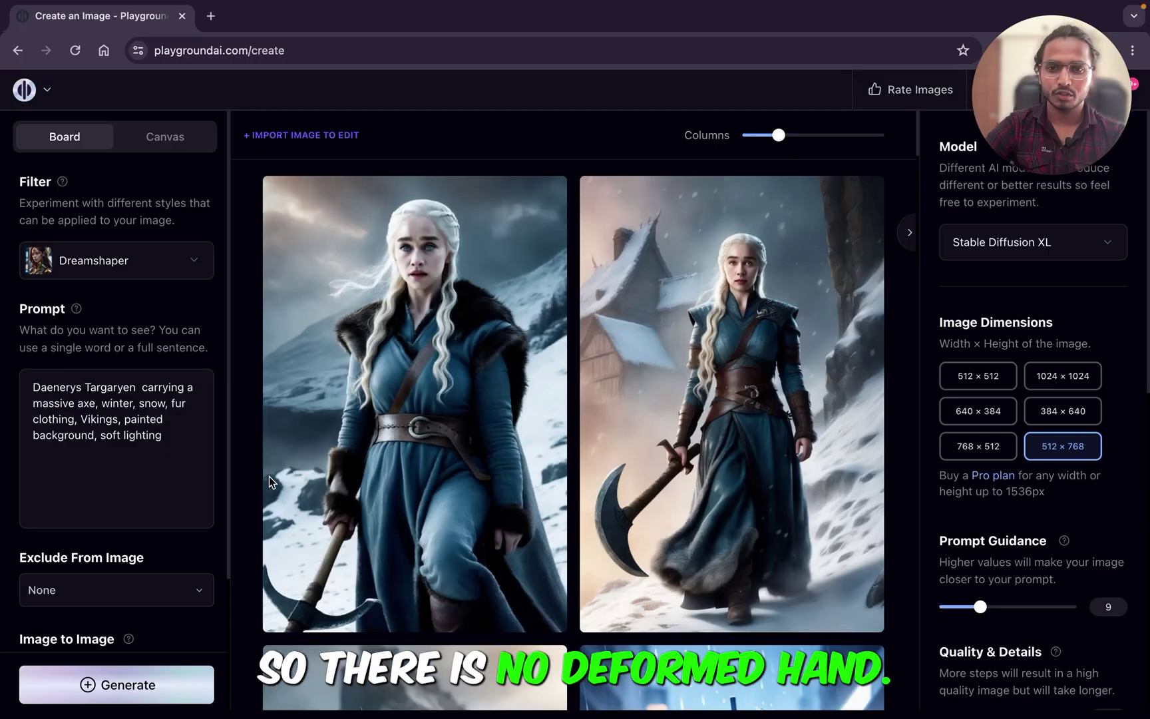
mouse_move(271, 611)
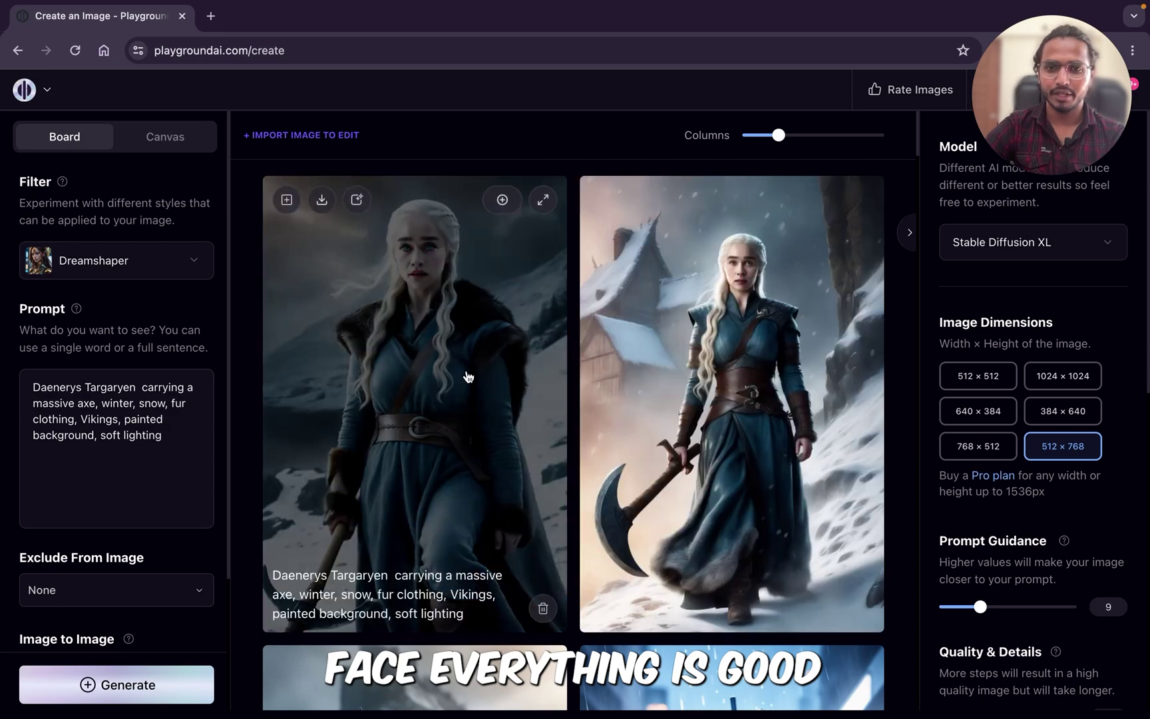
scroll(465, 437, "down", 5)
scroll(26, 531, "down", 1)
Step: Set Exclude From Image to Custom with the negative prompt beginning "Heading, watermark, low, poor, monochrome, huge, extra fingers, mutated hands", and generate the images
scroll(26, 531, "down", 2)
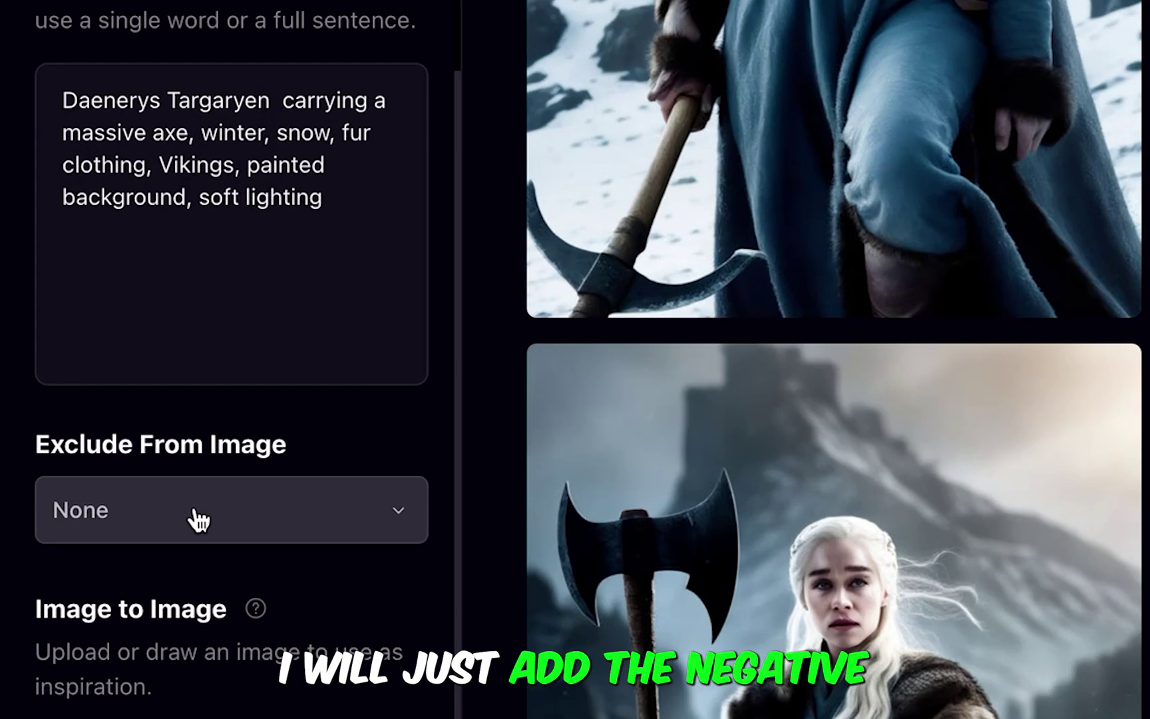
left_click(97, 444)
left_click(167, 567)
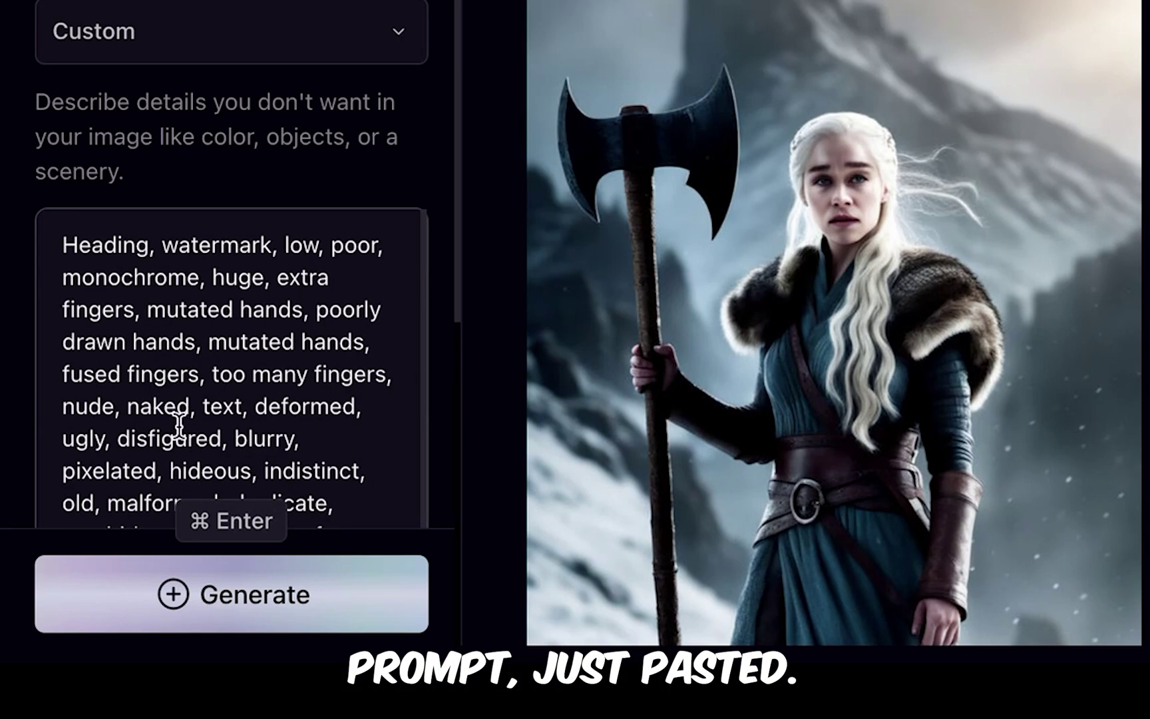
left_click(194, 587)
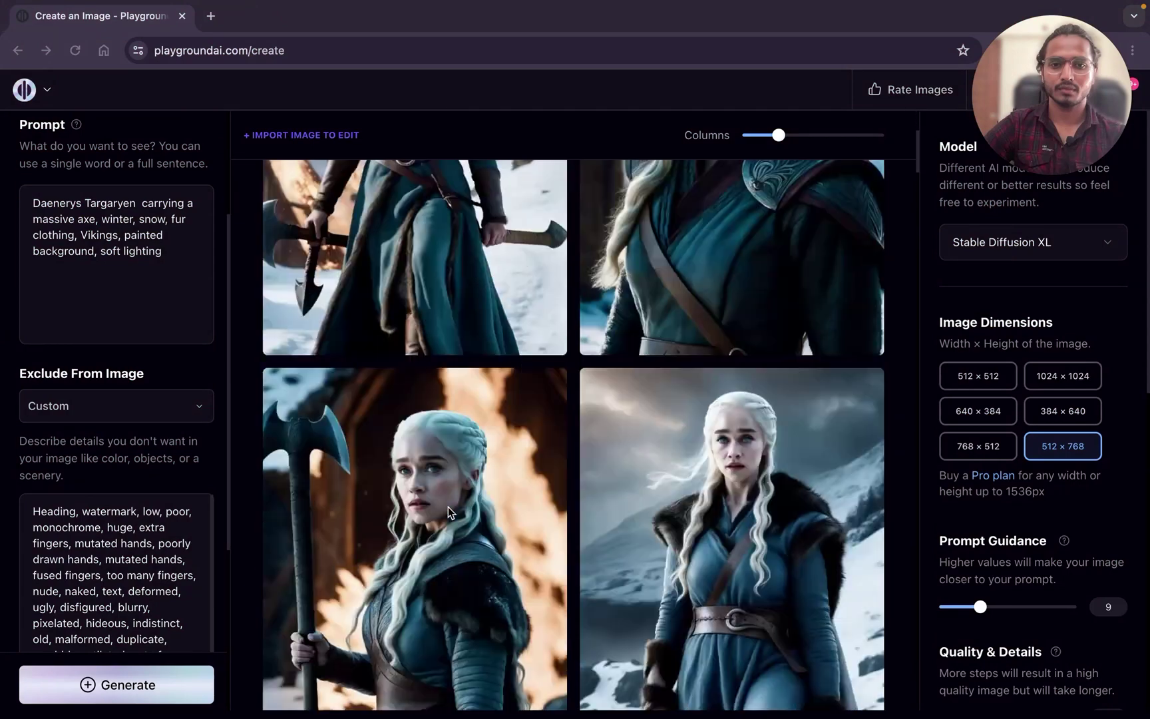
Step: Compare the images generated with the negative prompt against the earlier ones made without it
scroll(449, 507, "up", 4)
scroll(449, 507, "down", 6)
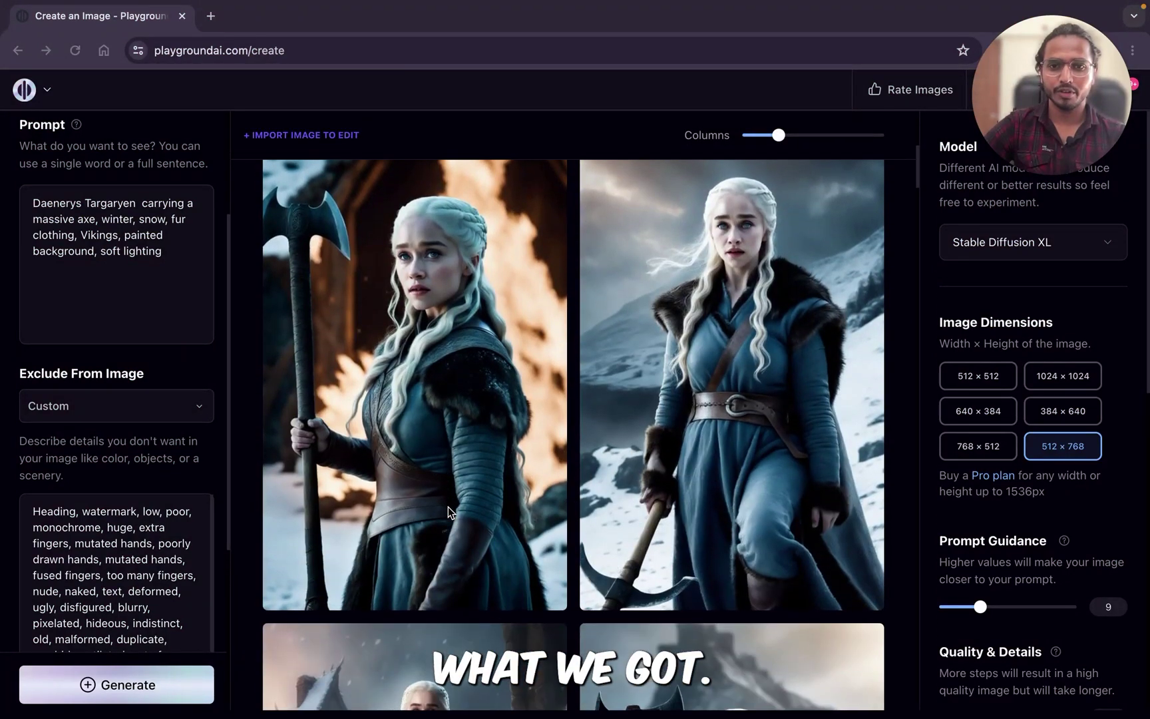
scroll(321, 371, "up", 7)
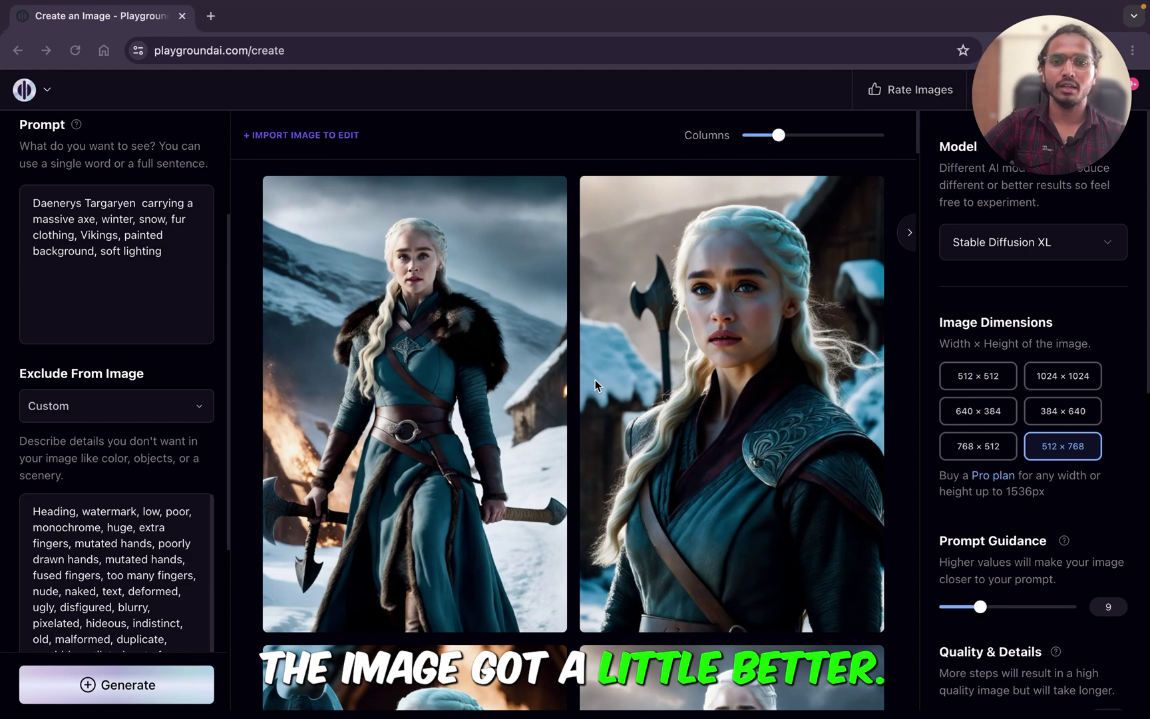
scroll(595, 379, "down", 3)
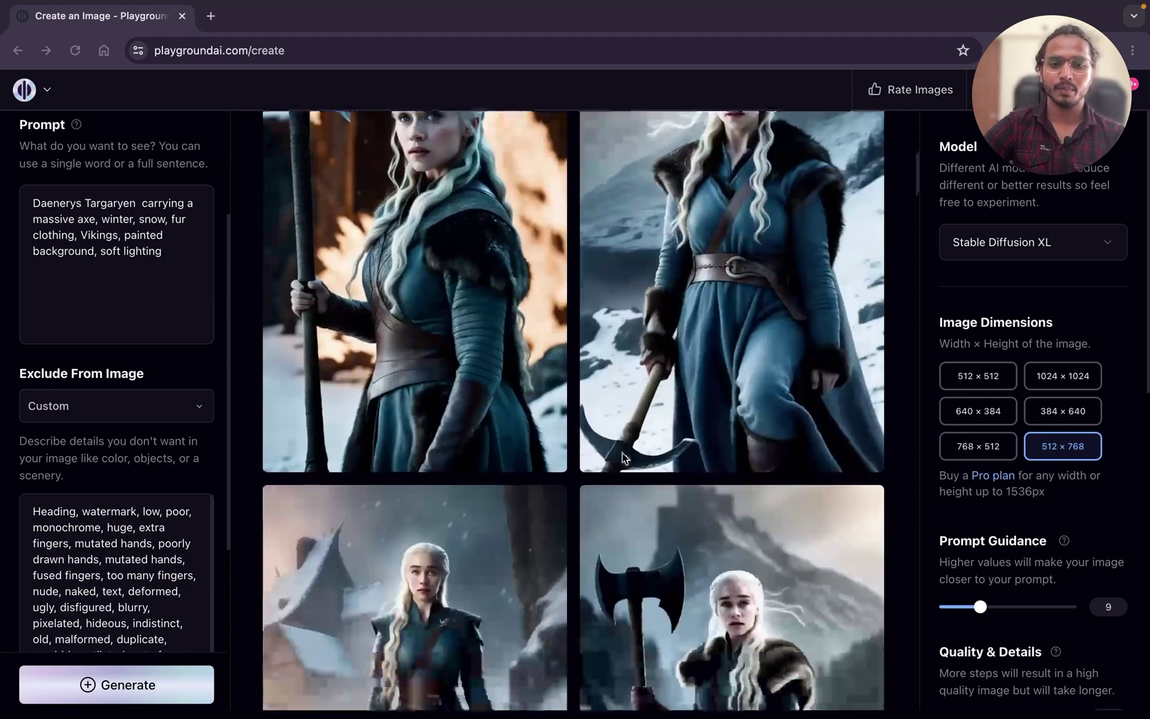
scroll(621, 452, "down", 5)
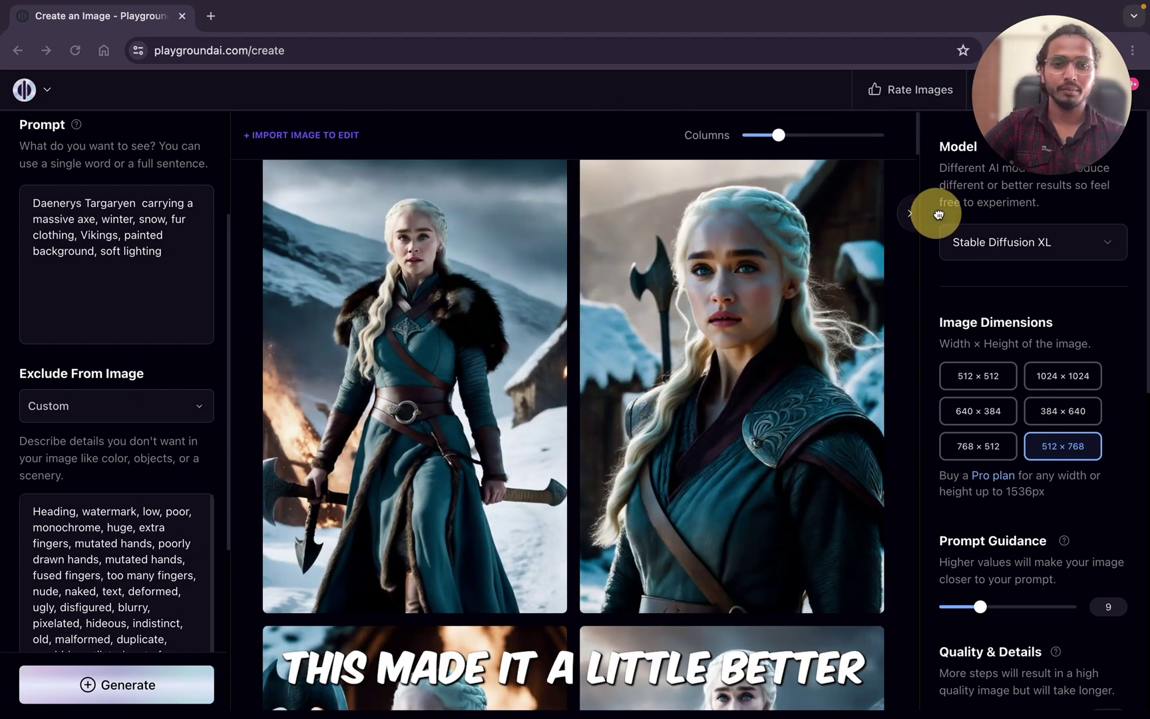
Step: Inspect the close-up portrait of the axe-carrying character in detail and go back to the image grid
scroll(596, 287, "up", 1)
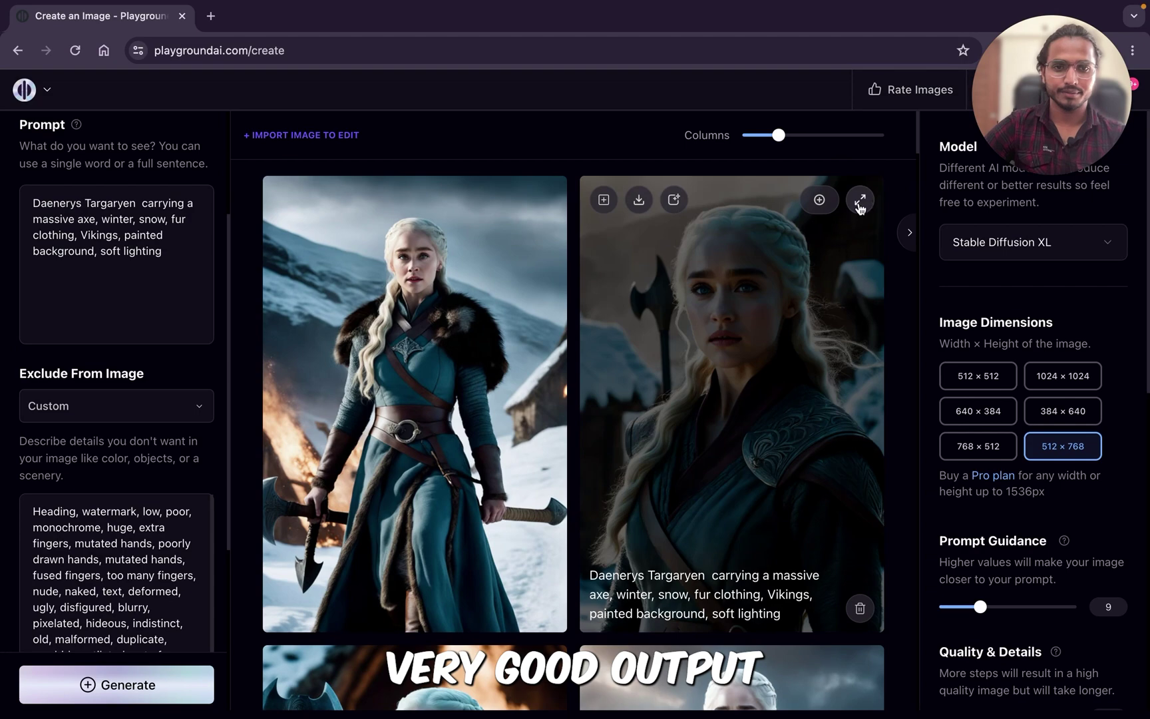
scroll(865, 333, "down", 4)
left_click(1058, 513)
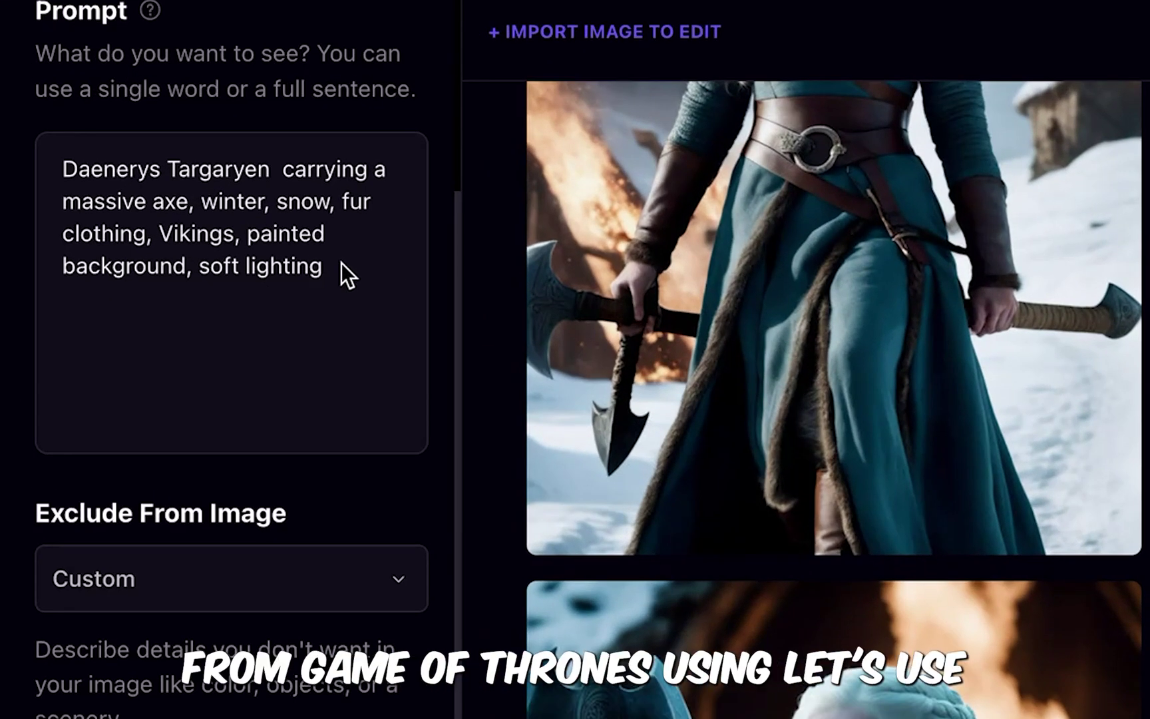
Step: Generate images from the prompt "A Jon Snow running, forest fire, fire, painted background, soft lighting" with the Delicate detail filter
triple_click(173, 251)
type("A Jon Snow  running, forest fire, fire, painted background, soft lighting")
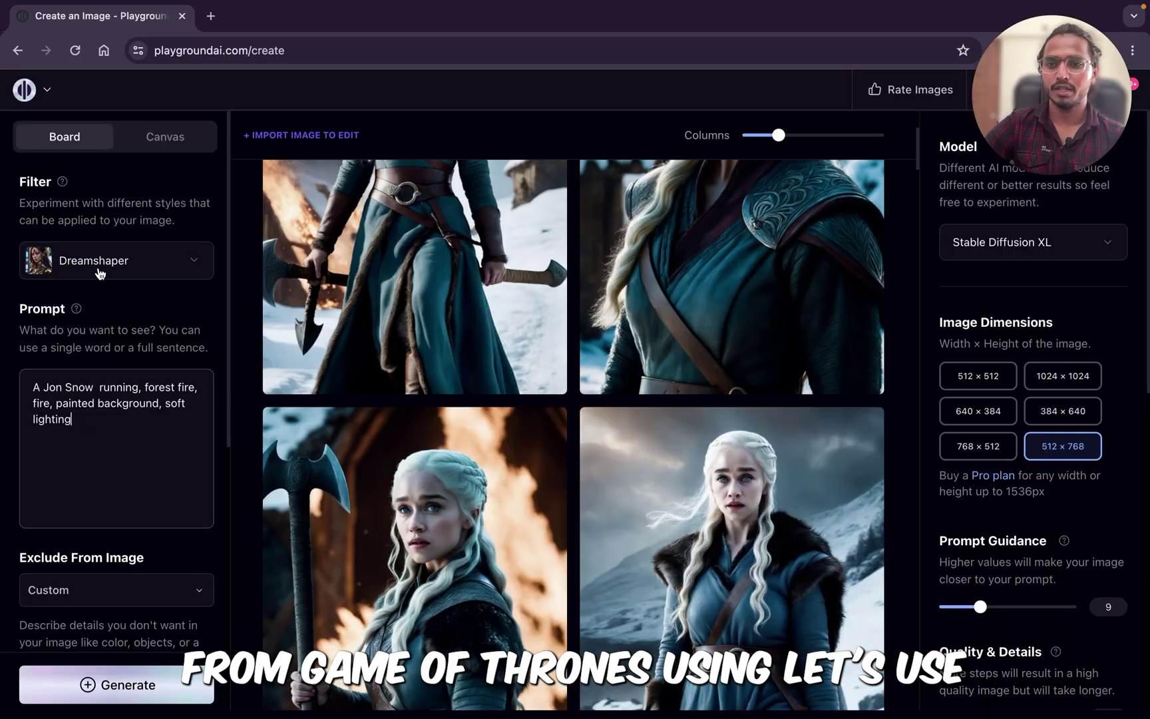
left_click(249, 274)
type("de")
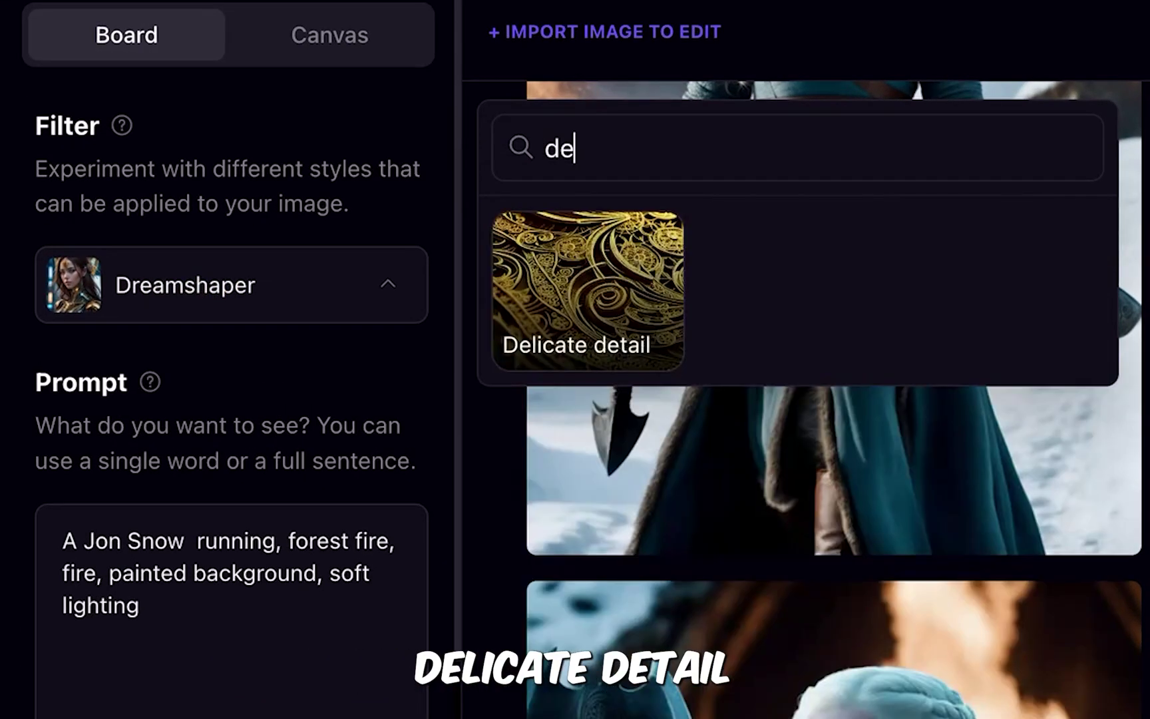
left_click(590, 282)
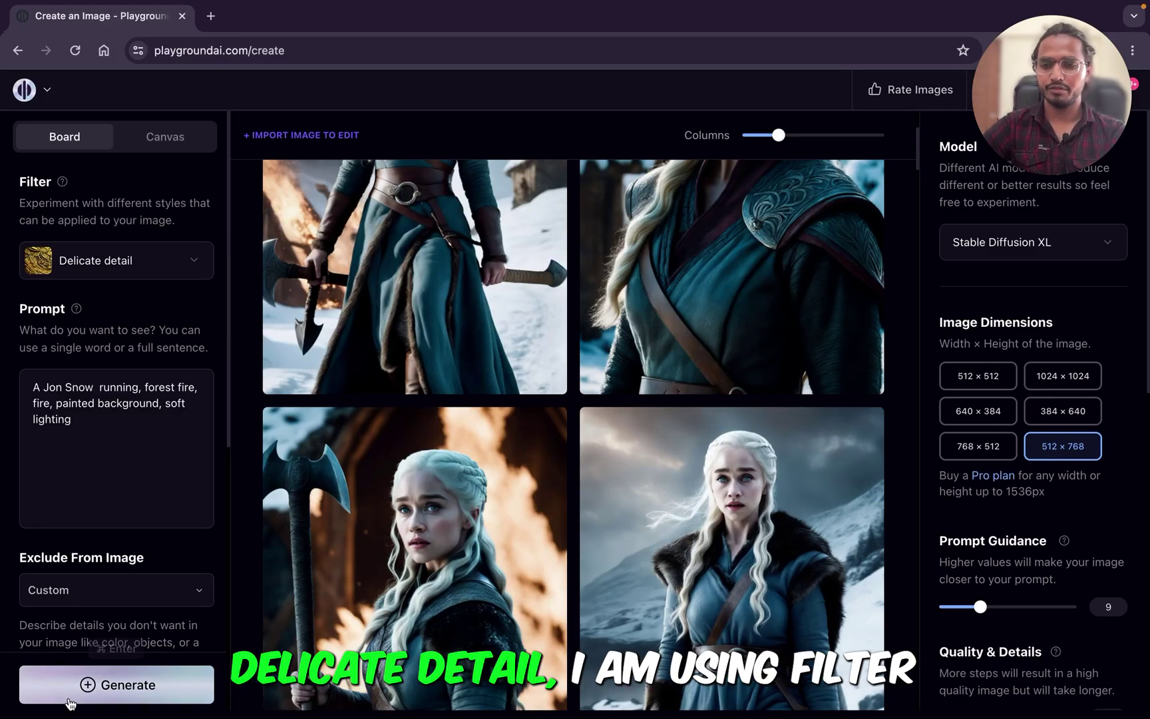
scroll(107, 586, "down", 7)
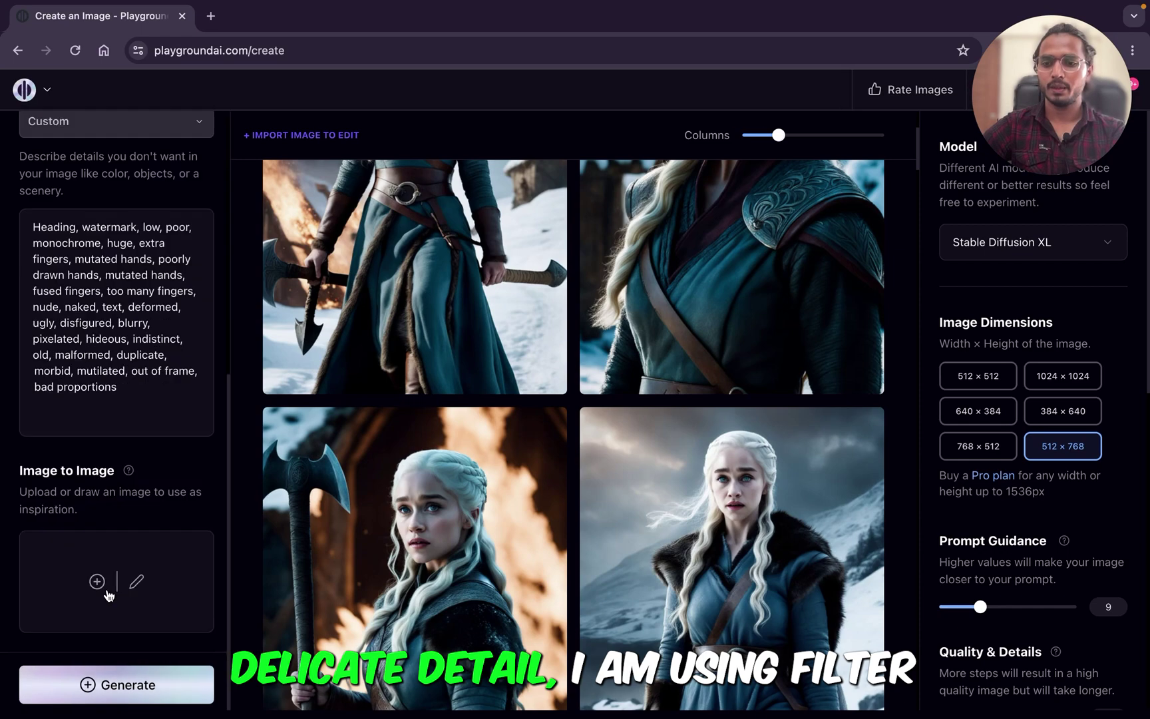
left_click(108, 692)
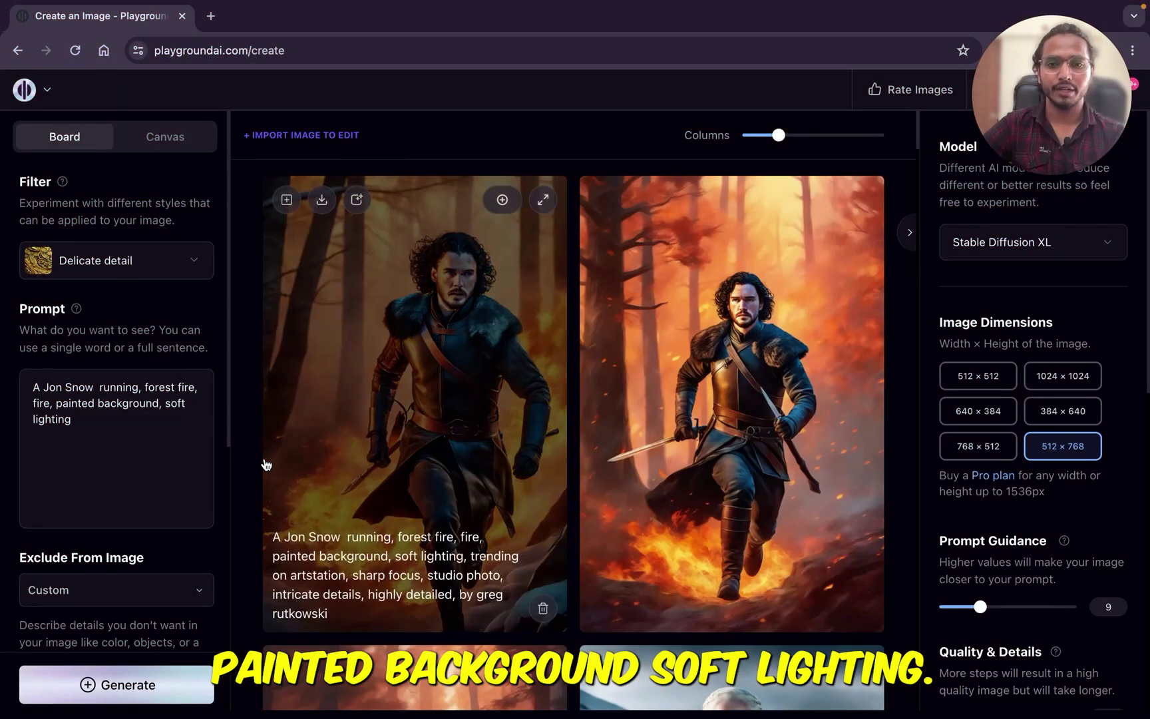
Step: Examine the generated forest-fire images of the running character for realism
scroll(266, 464, "down", 6)
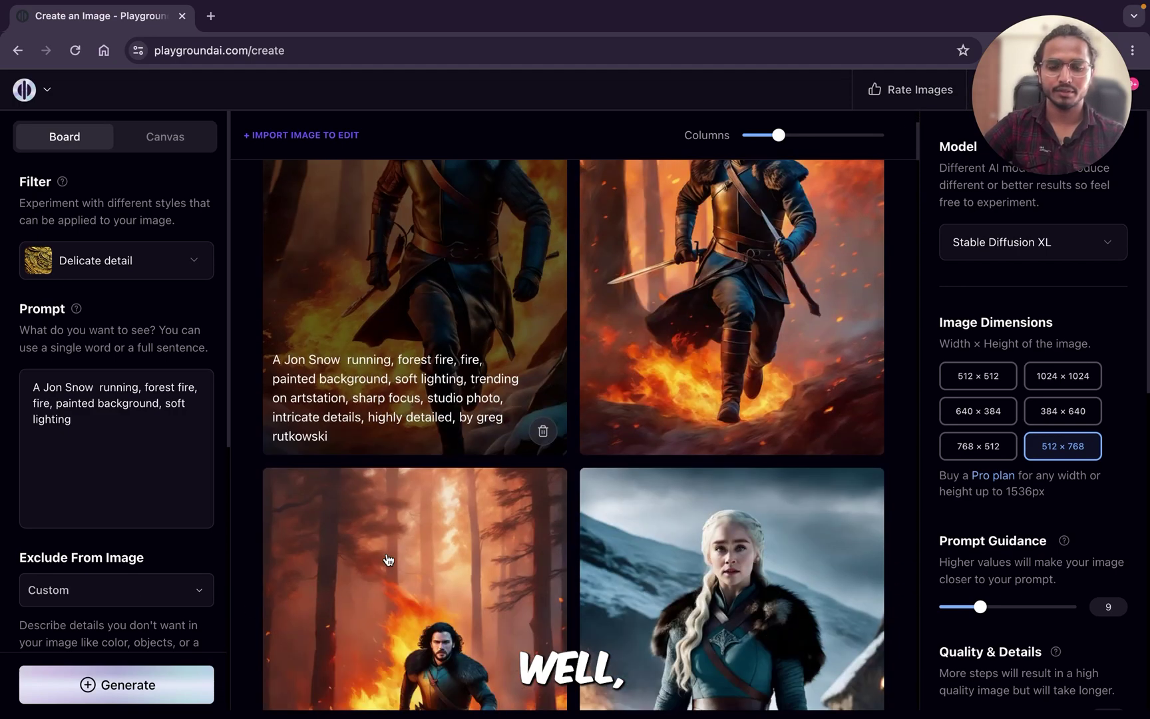
scroll(661, 360, "up", 6)
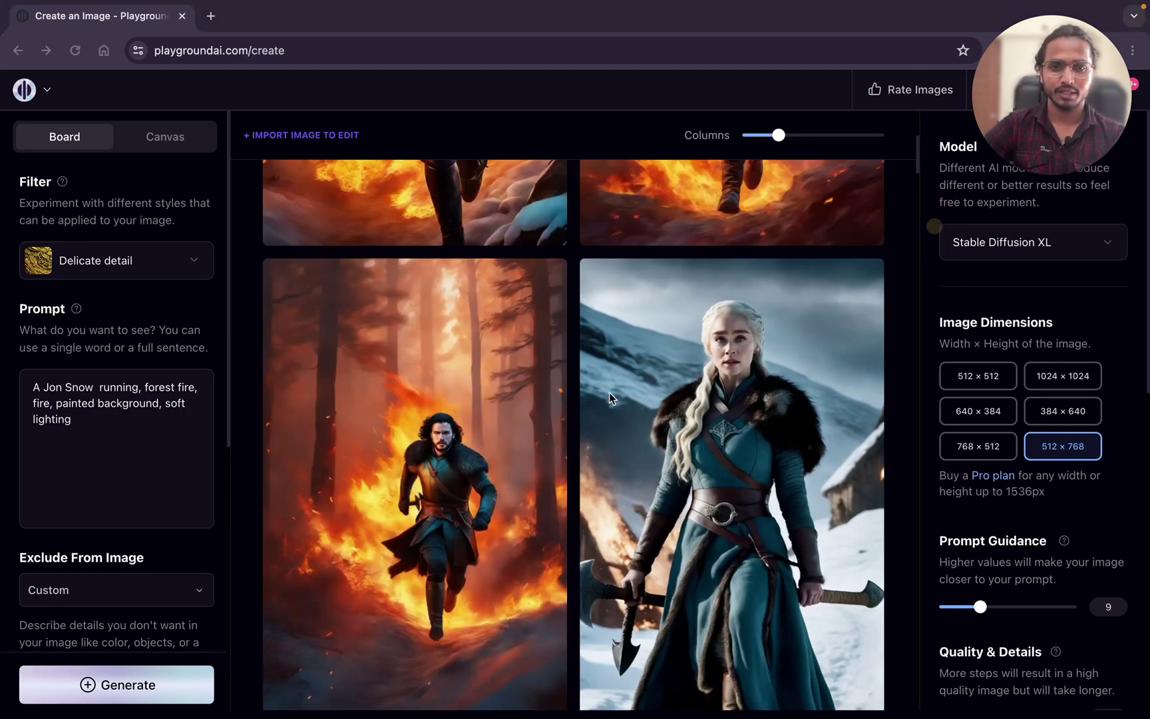
scroll(612, 401, "down", 6)
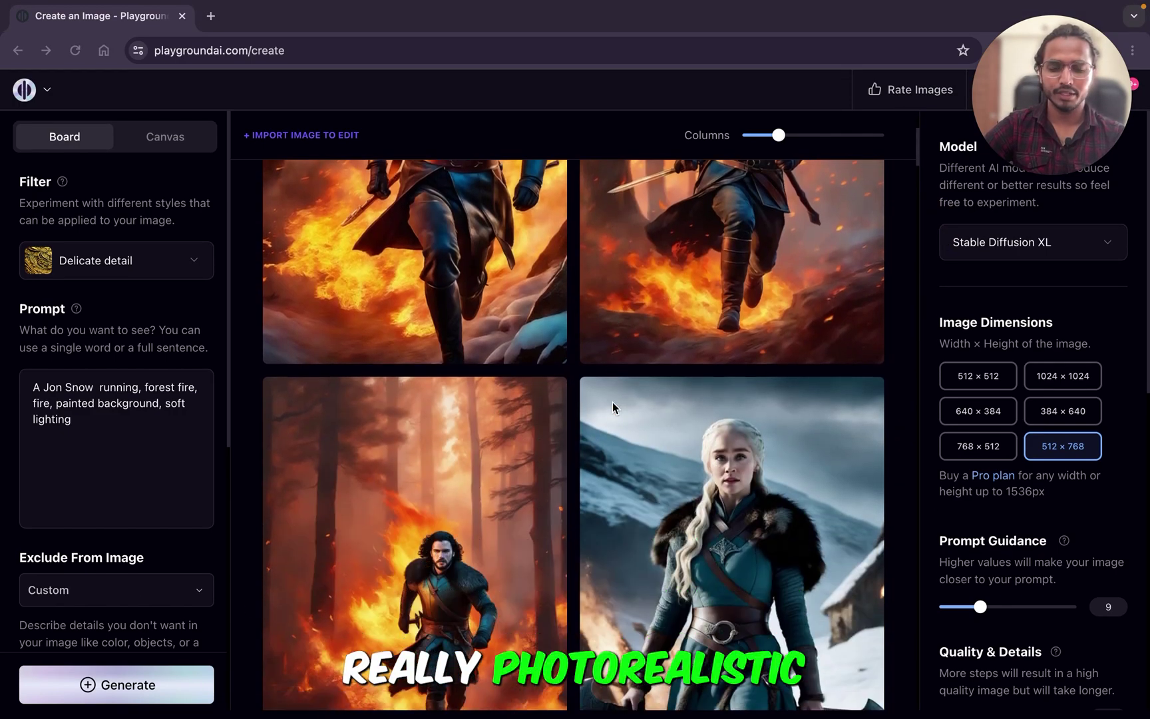
scroll(763, 316, "up", 6)
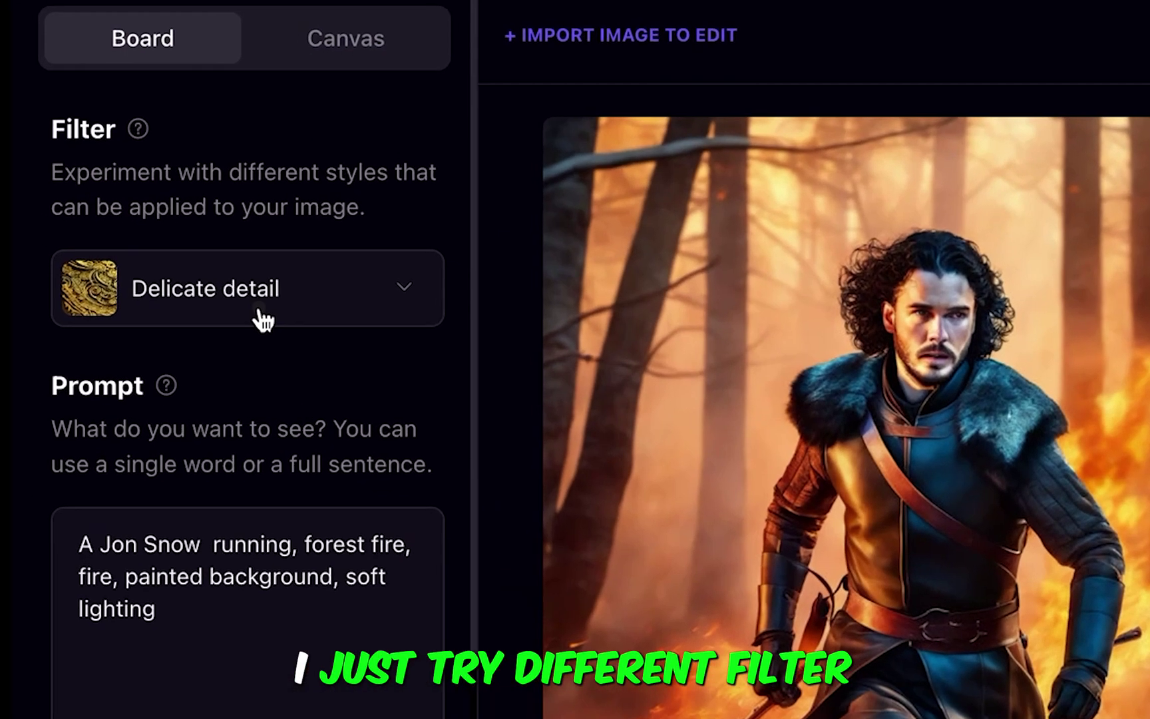
Step: Switch the filter to ProtoVision, regenerate the running character images and view the first result enlarged
left_click(121, 270)
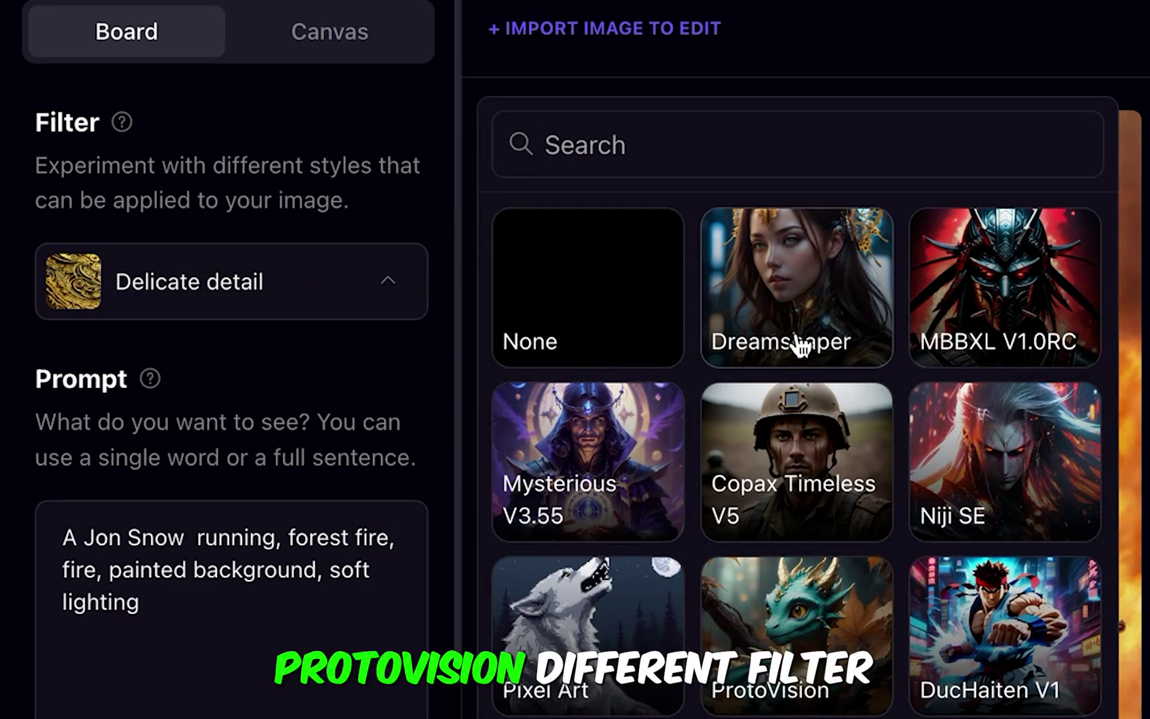
left_click(783, 596)
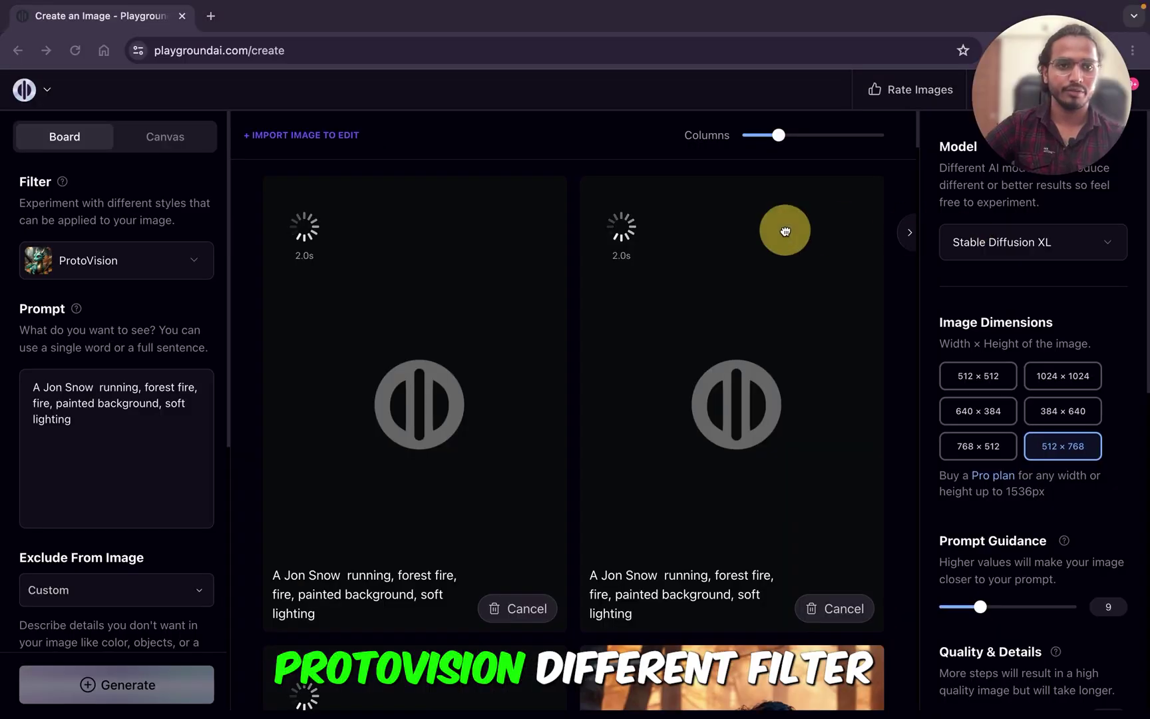
scroll(453, 497, "up", 3)
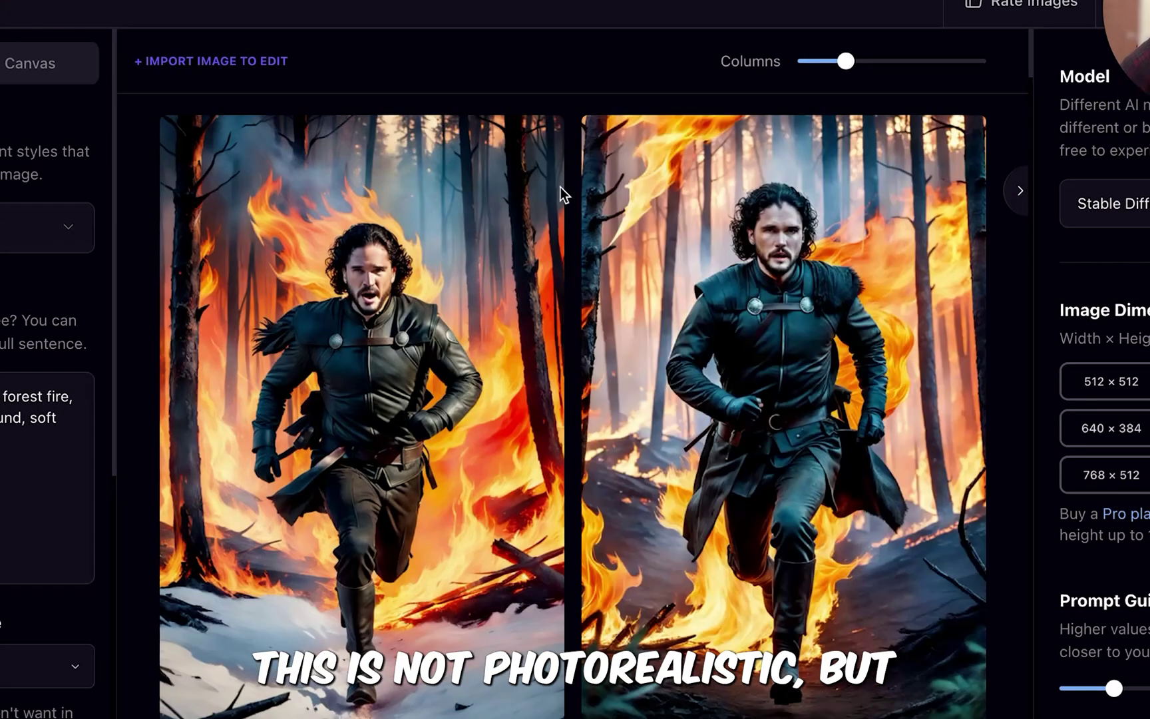
left_click(536, 157)
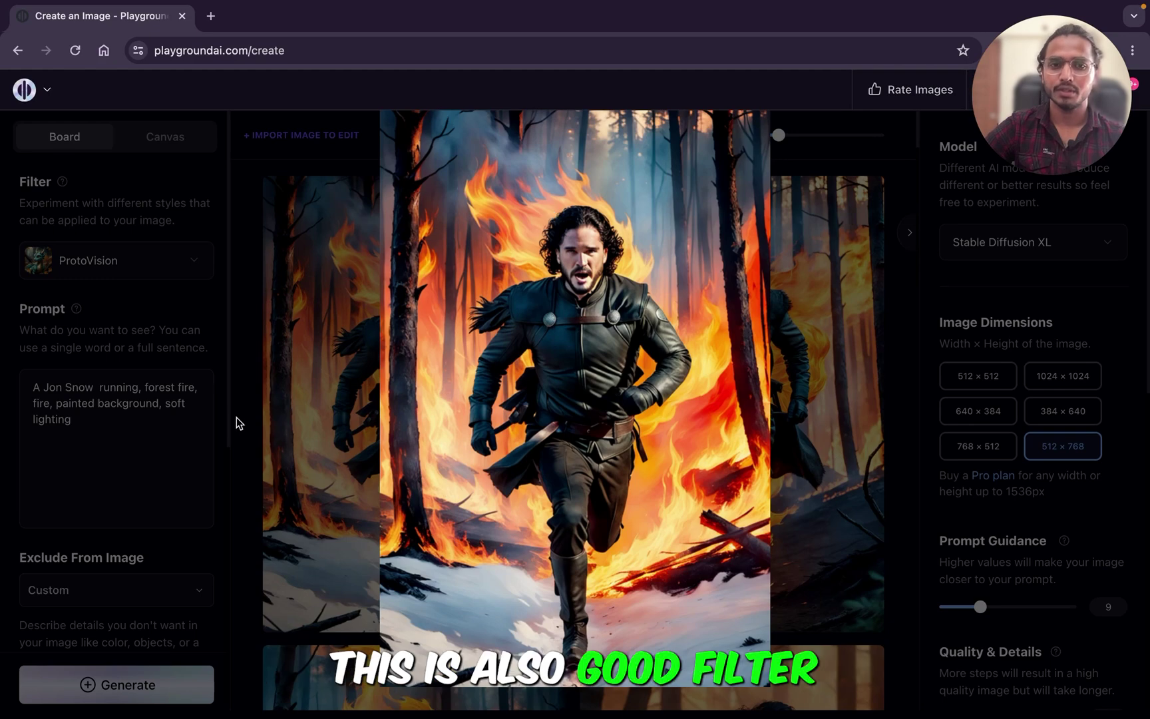
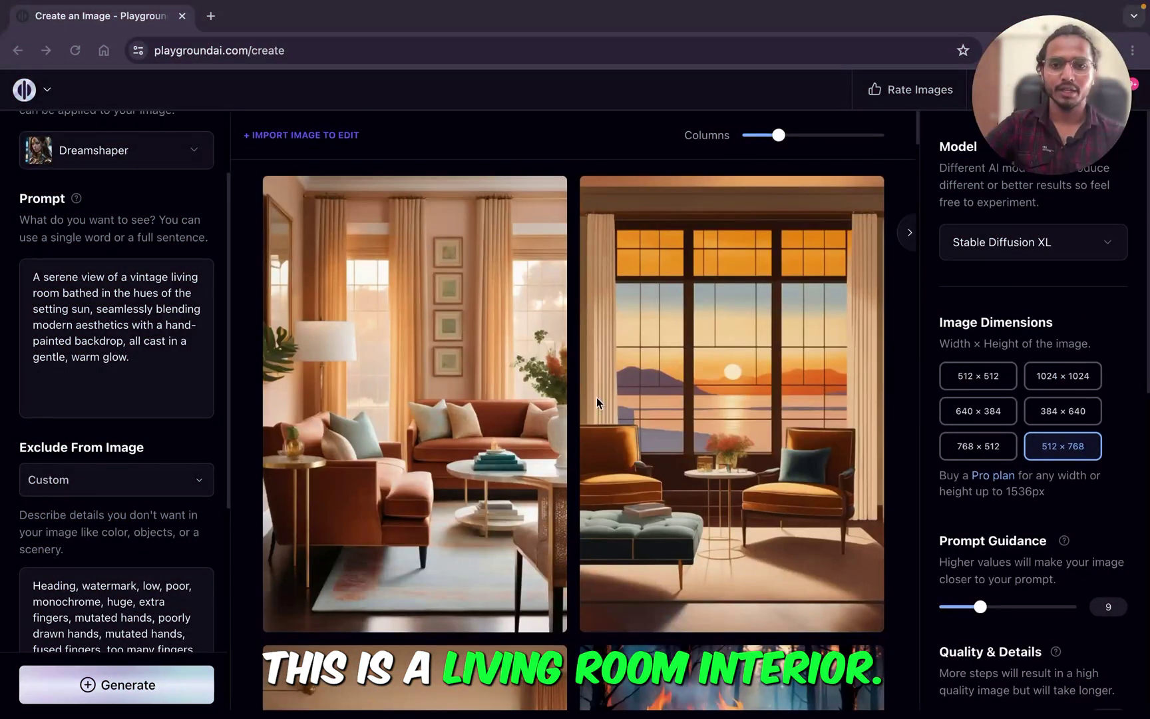
Step: Review the generated images of the vintage living room at sunset
scroll(361, 531, "down", 6)
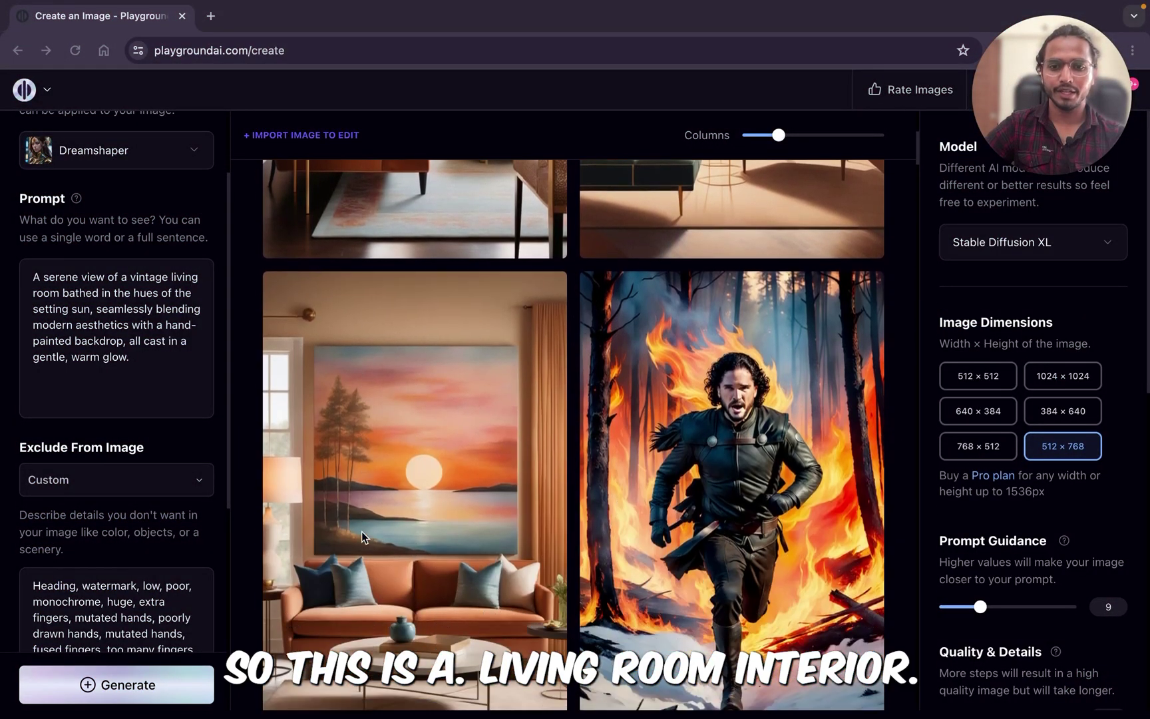
scroll(362, 531, "up", 6)
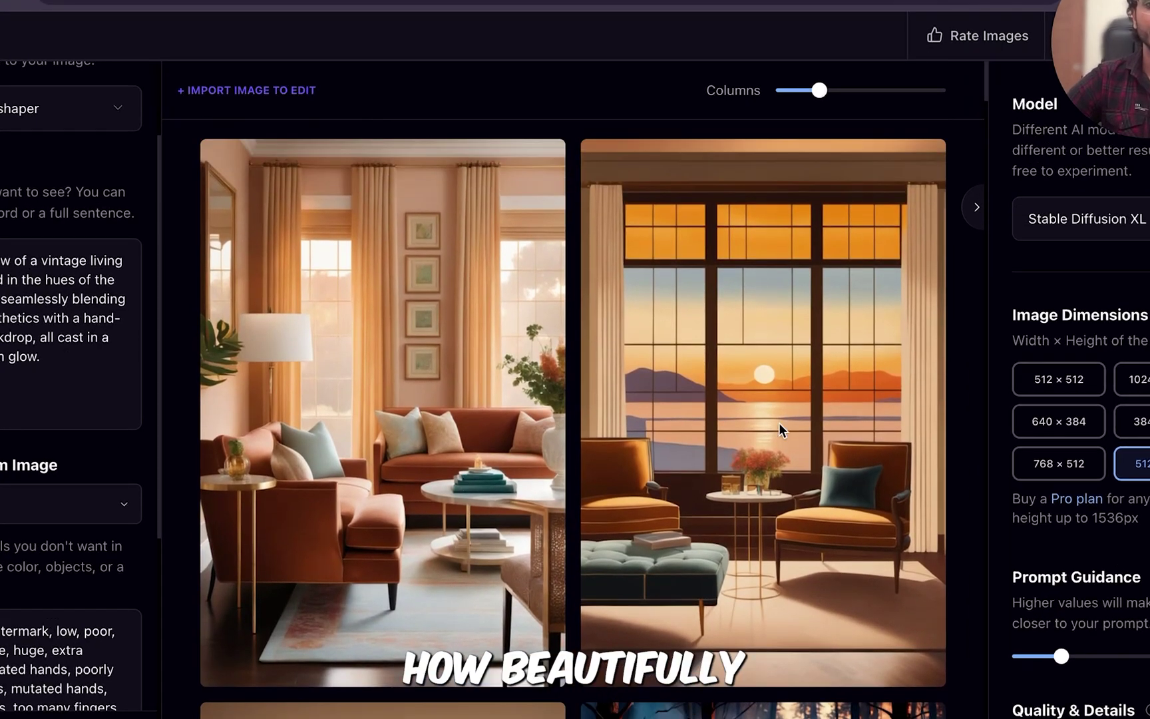
scroll(428, 523, "down", 5)
scroll(428, 523, "down", 5)
scroll(428, 523, "up", 10)
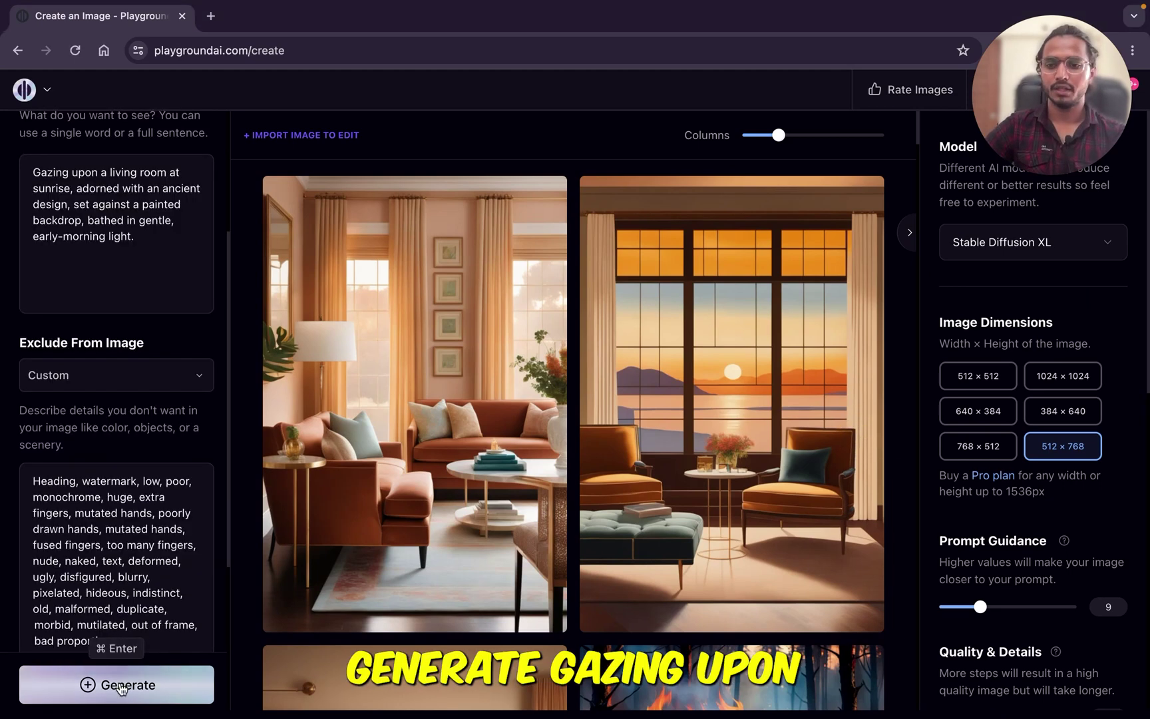
Step: Generate images from the prompt beginning "Gazing upon a living room at sunrise, adorned with an ancient design" and inspect one of the results enlarged
left_click(121, 685)
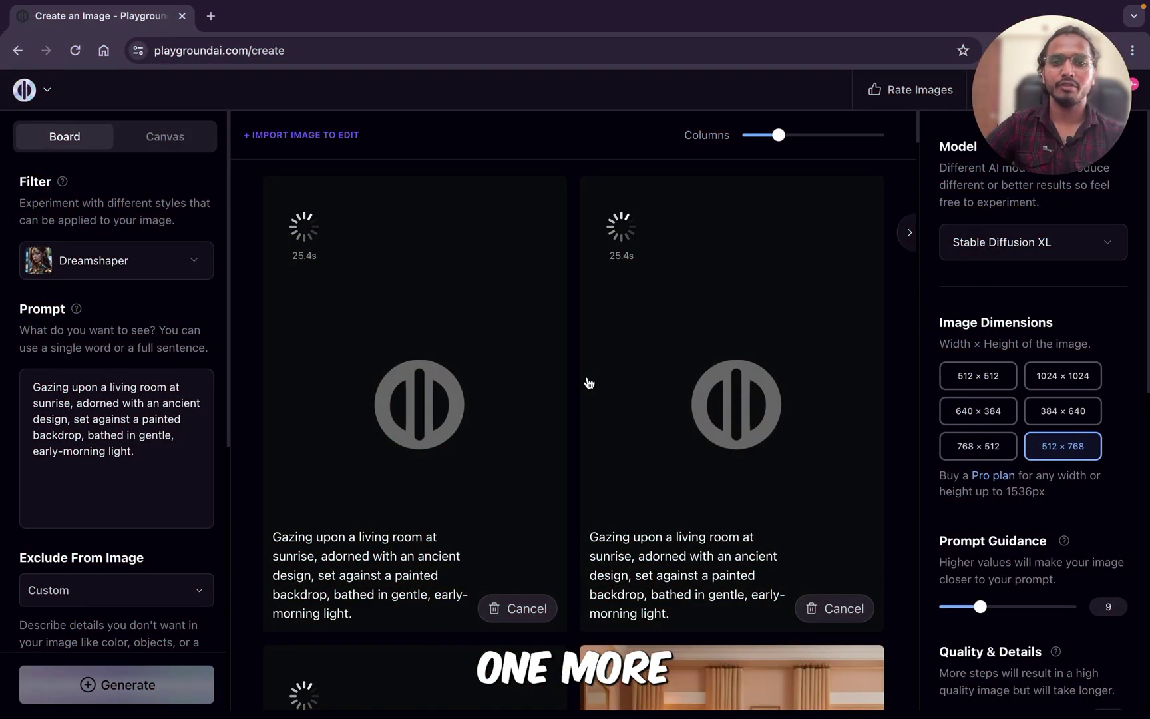
scroll(572, 433, "down", 6)
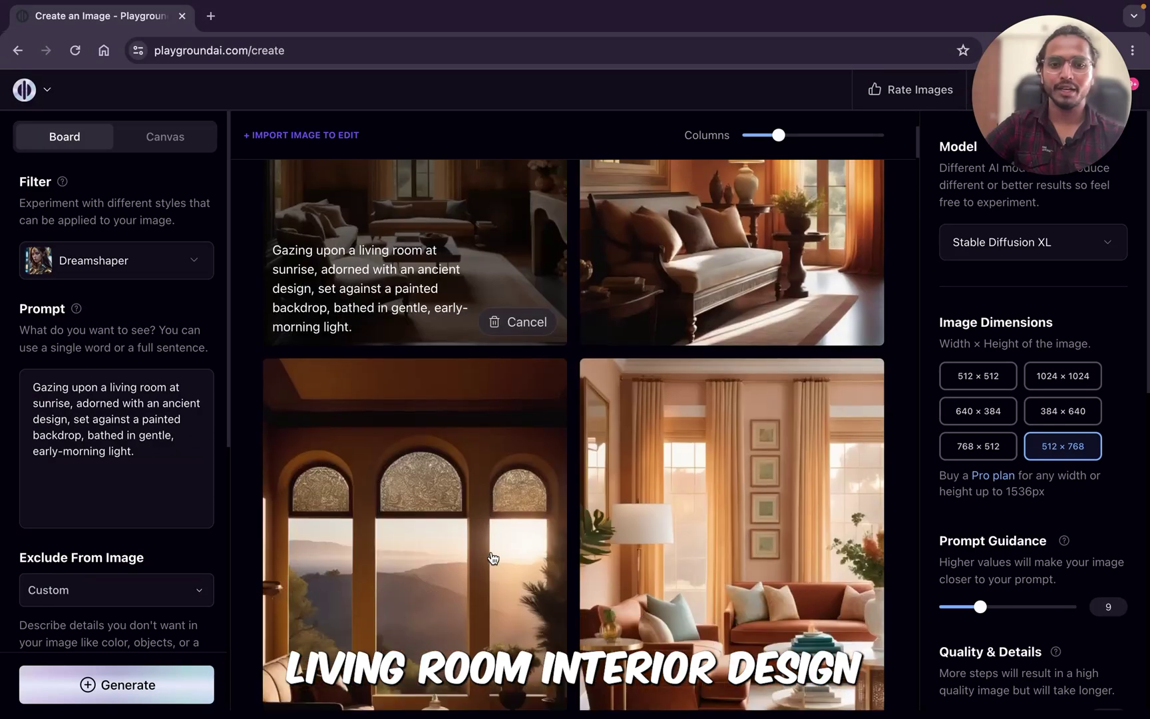
scroll(554, 487, "up", 6)
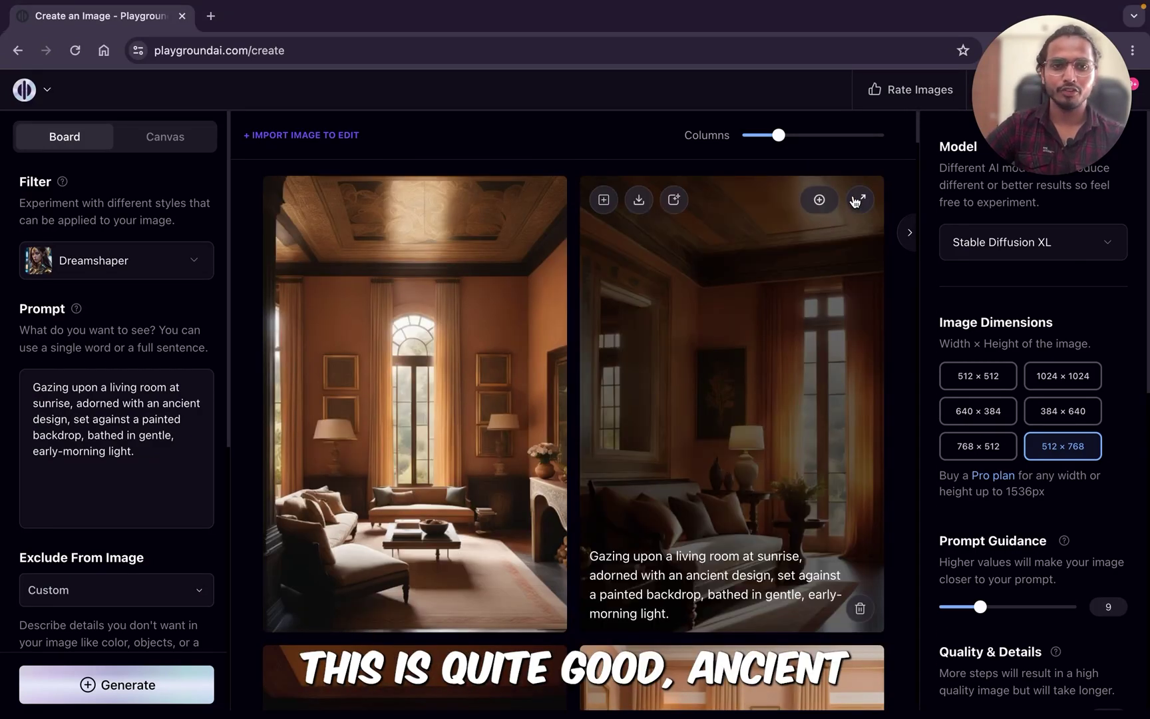
left_click(860, 200)
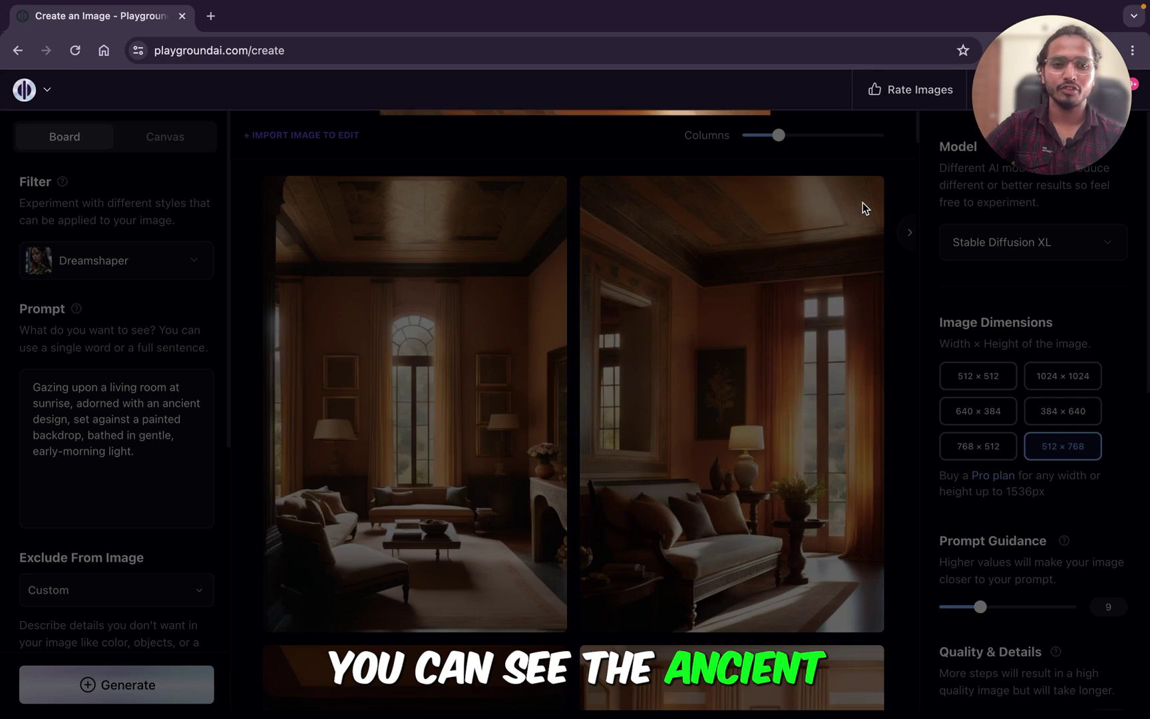
left_click(1076, 267)
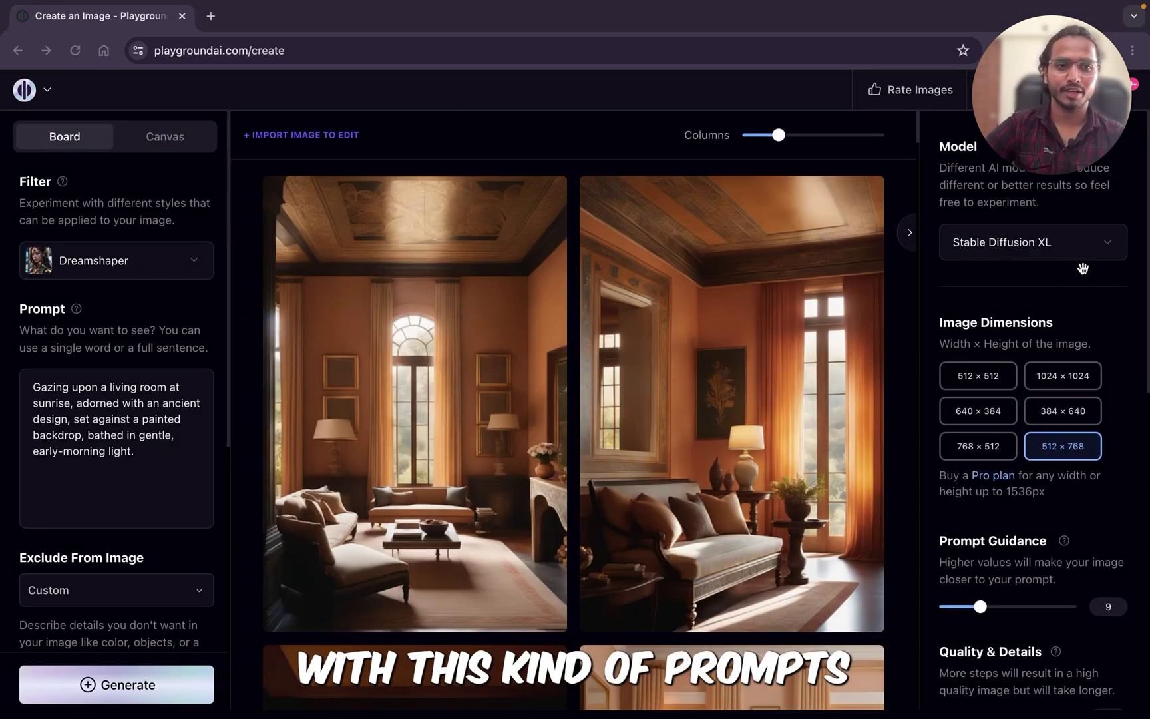
Step: Set the image dimensions to 640 × 384 and generate the sunrise living room images again
scroll(1103, 275, "down", 1)
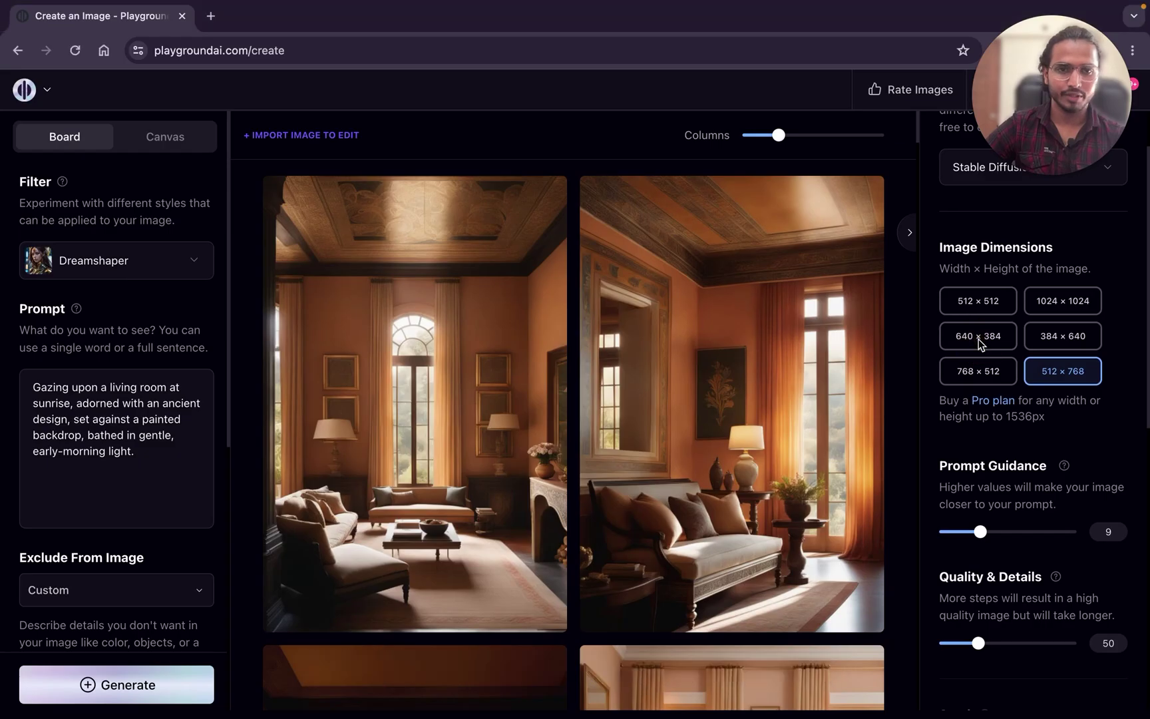
left_click(978, 336)
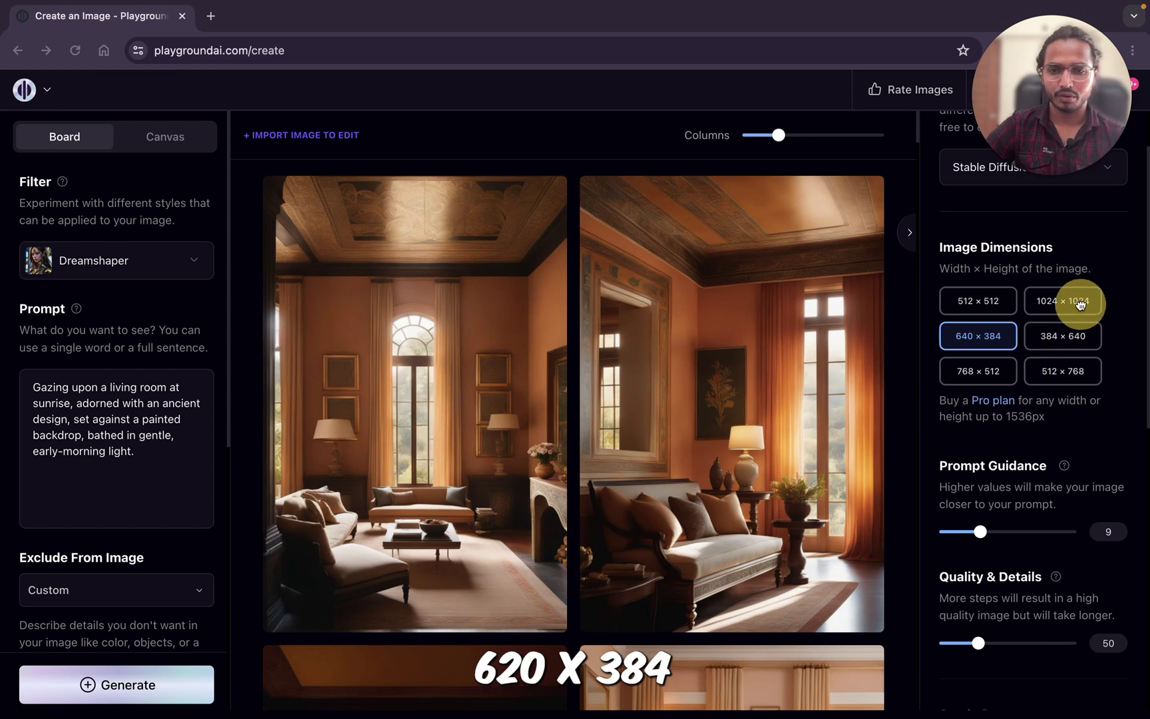
left_click(114, 692)
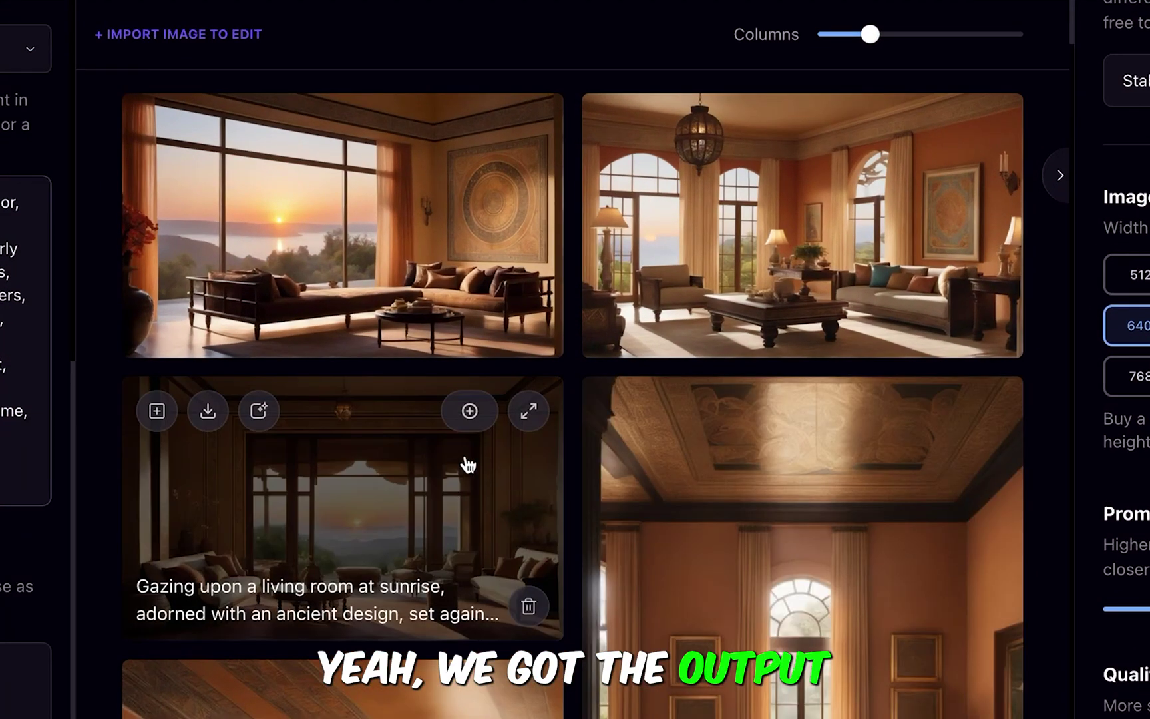
Step: Review the landscape-format living room images and enlarge the one with the wide window overlooking the sunrise
scroll(492, 240, "down", 2)
scroll(500, 248, "up", 2)
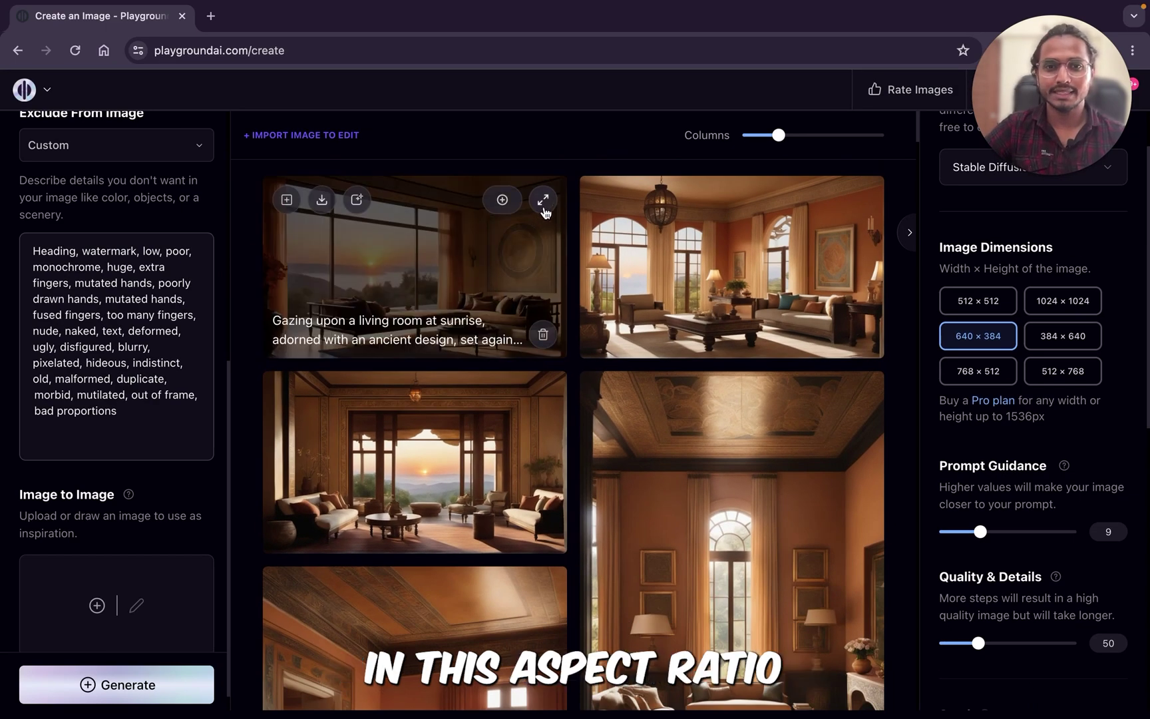
left_click(542, 201)
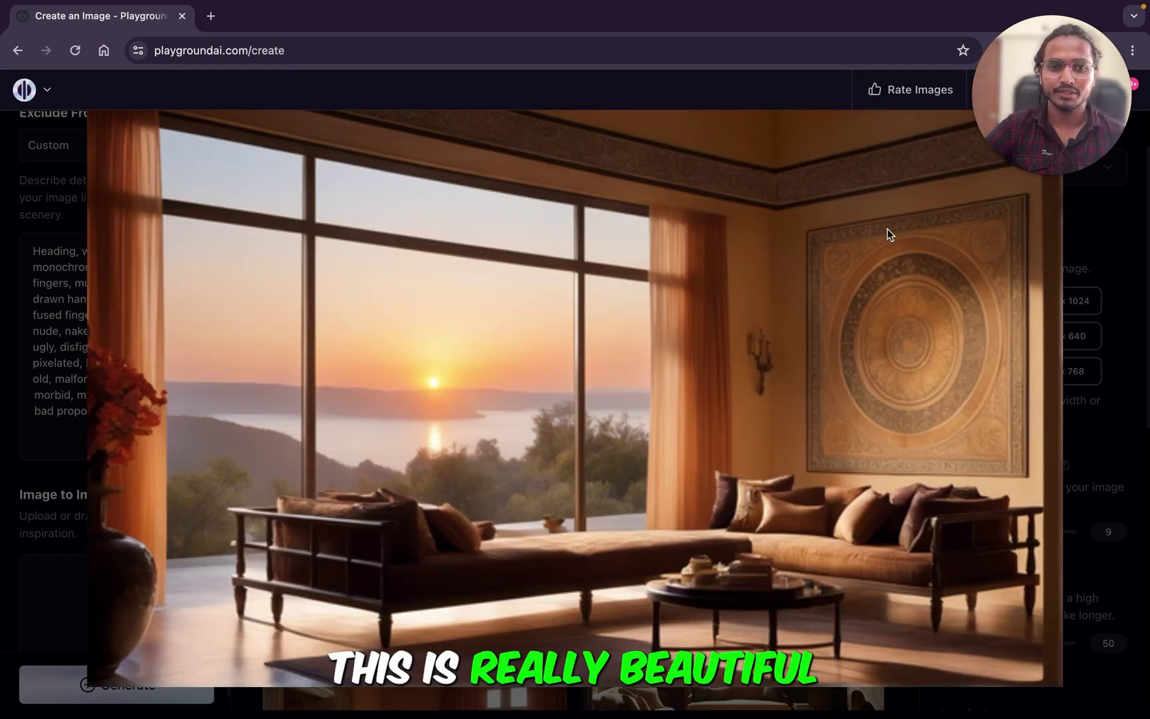
left_click(1085, 240)
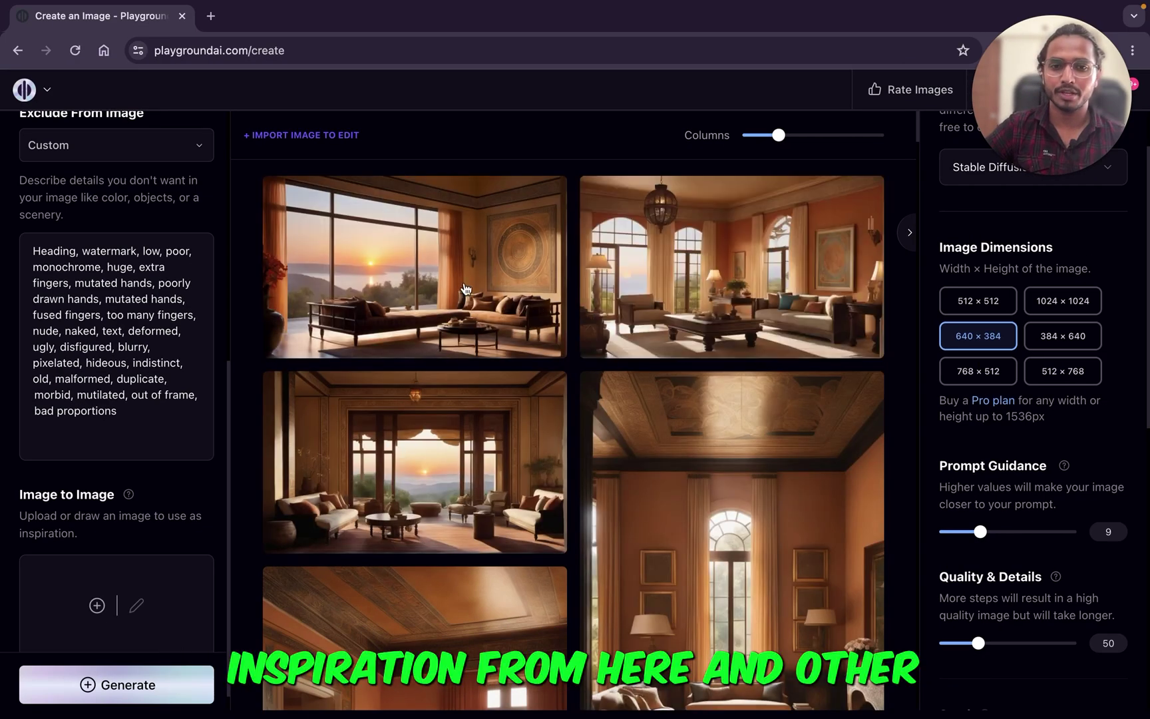
Step: Set the Exclude From Image text to "Super photoreal, cute high school girl, 20 years old, Japanese And French mix, long face, smile, athletic body, professional female wrestler"
left_click(141, 337)
key("ctrl+a")
type("Super photoreal, cute high school girl, 20 years old, Japanese And French mix, long face, smile, athletic body, professional female wrestler")
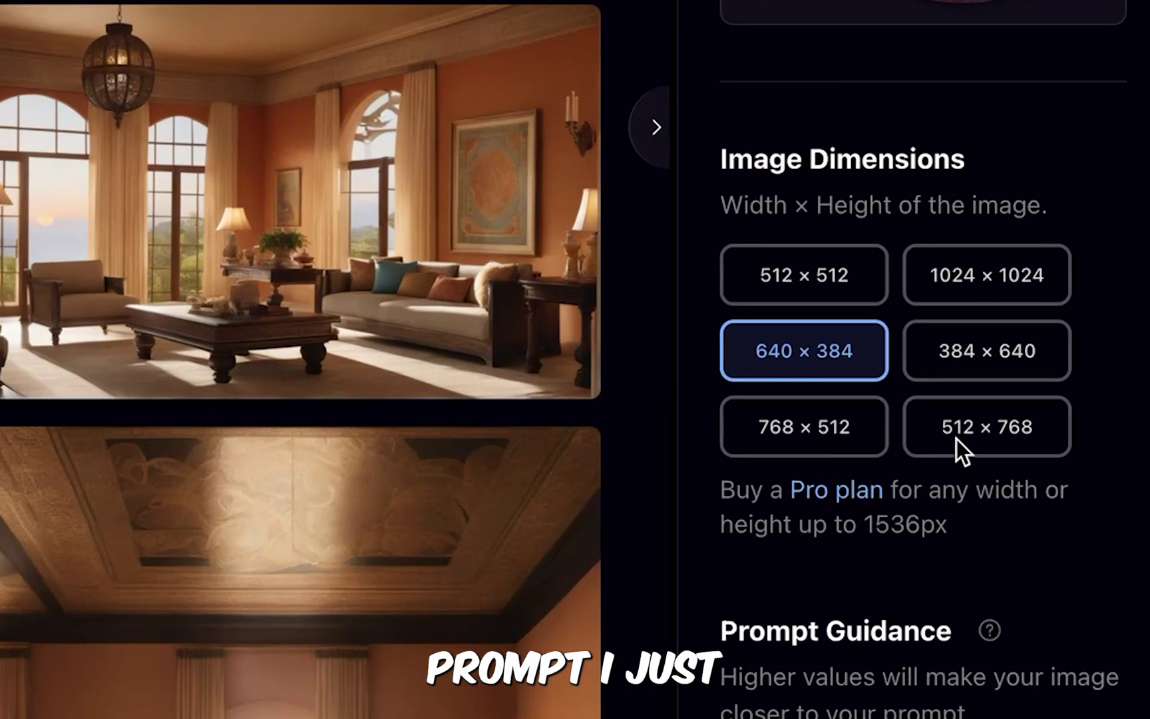
Step: Set the image dimensions to 512 × 768 and switch the filter to Lush illumination
left_click(955, 438)
left_click(118, 260)
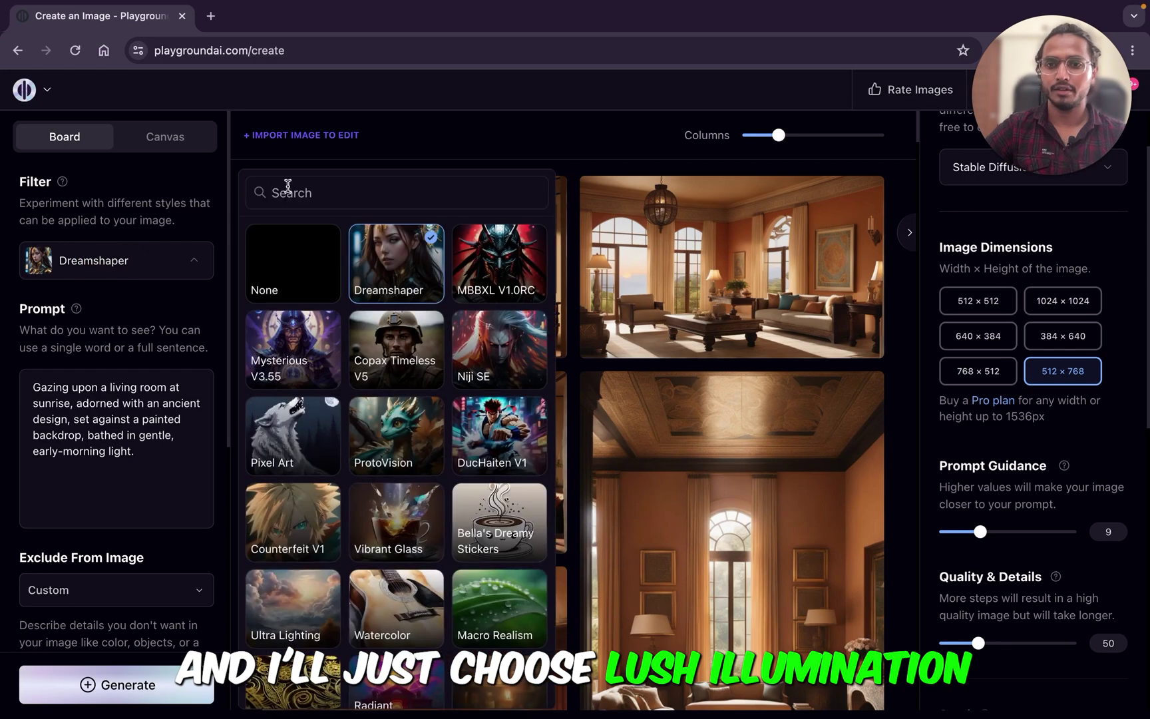
type("lusg")
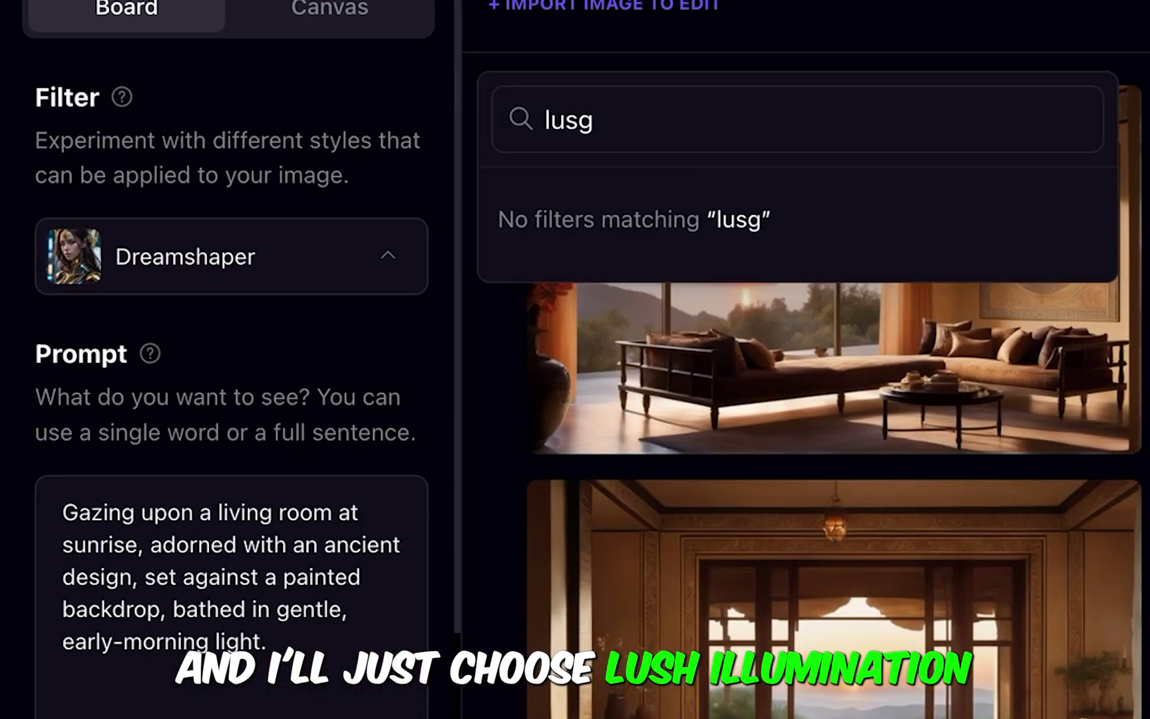
key("BackSpace")
left_click(639, 276)
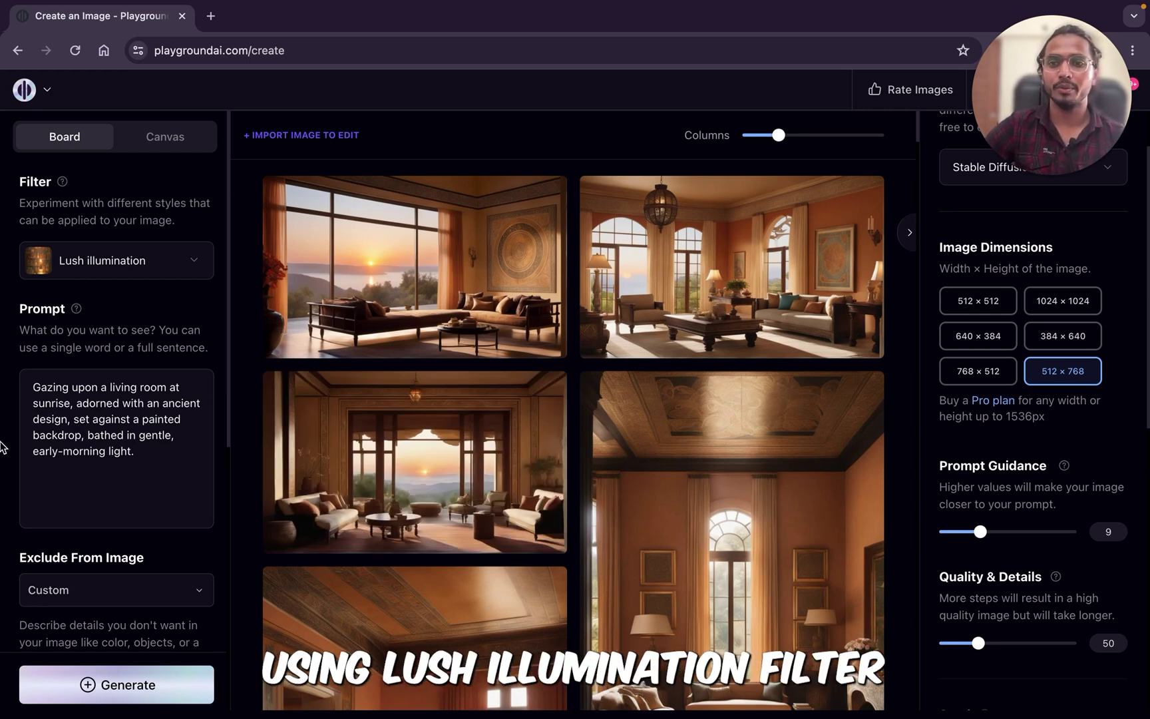
scroll(44, 526, "down", 4)
scroll(43, 529, "down", 2)
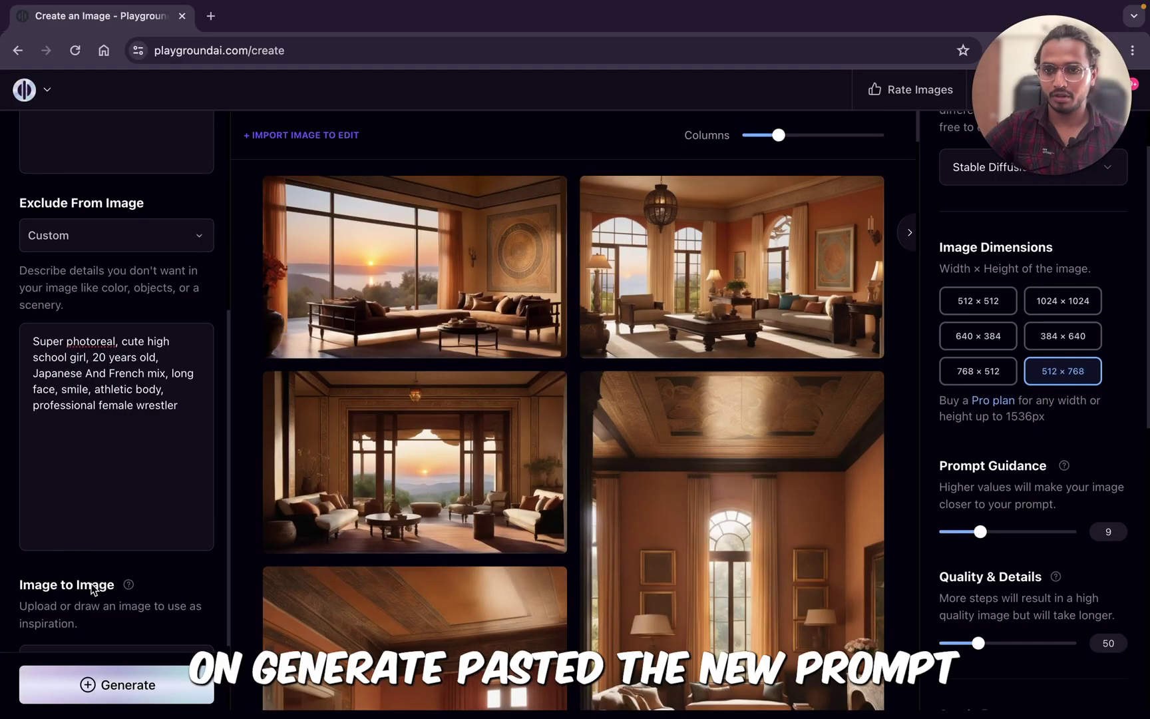
Step: Generate the athletic girl portraits at 512 × 768 with the Lush illumination filter and look through the results
left_click(107, 684)
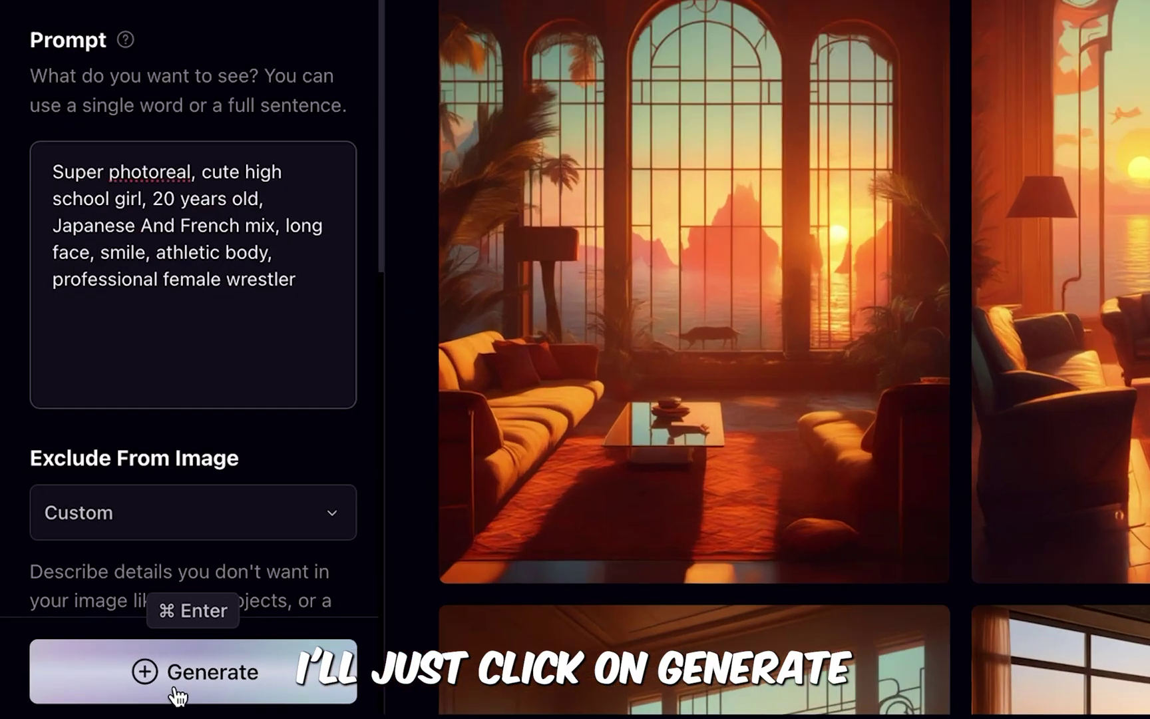
left_click(209, 678)
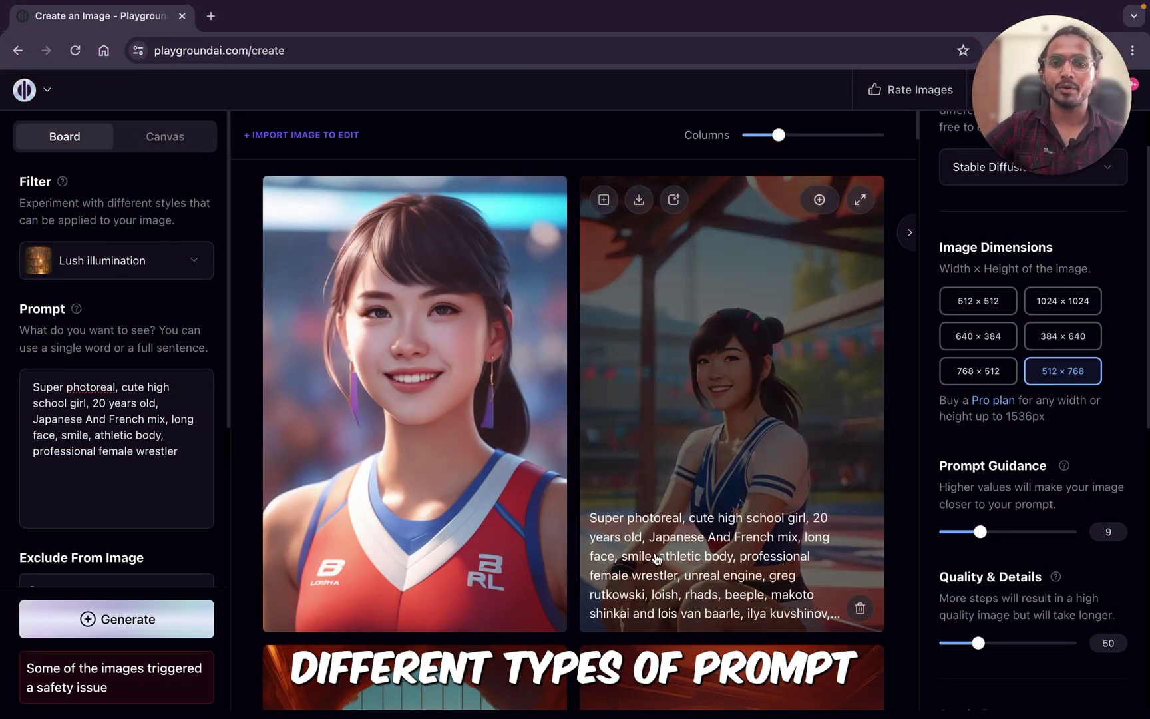
scroll(571, 552, "down", 5)
scroll(571, 554, "up", 3)
scroll(572, 553, "up", 3)
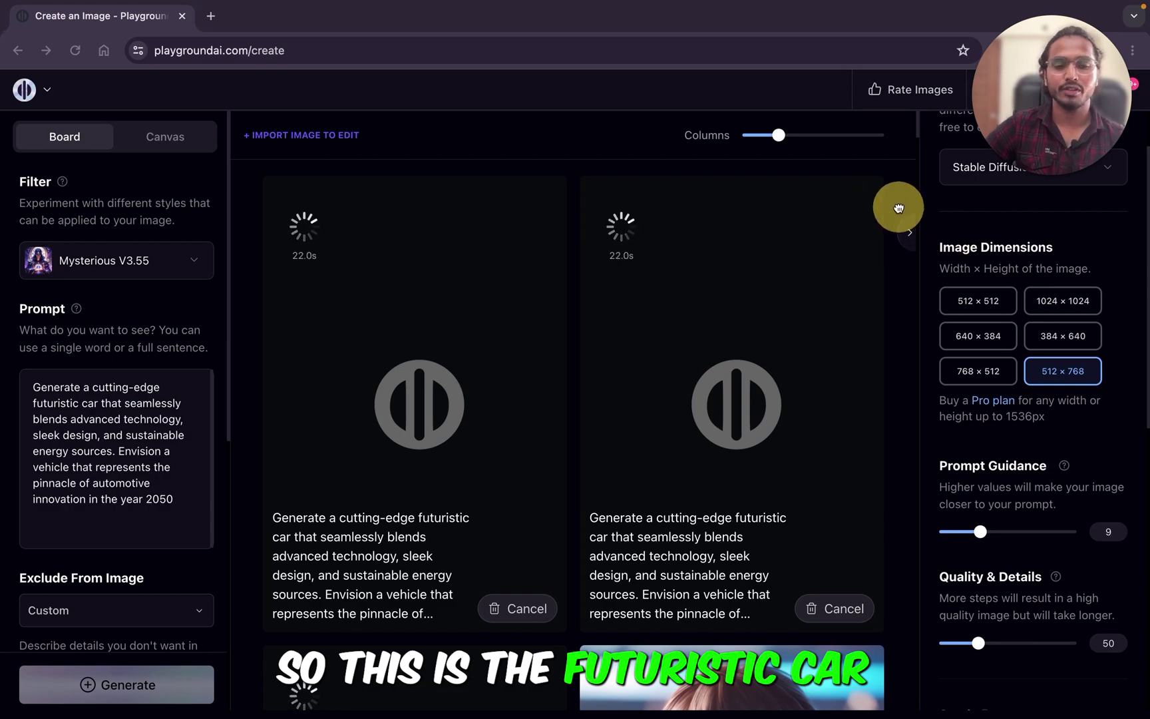
Step: Review the futuristic car images, switch the filter to Delicate detail and generate them again
scroll(673, 291, "down", 3)
scroll(673, 290, "up", 3)
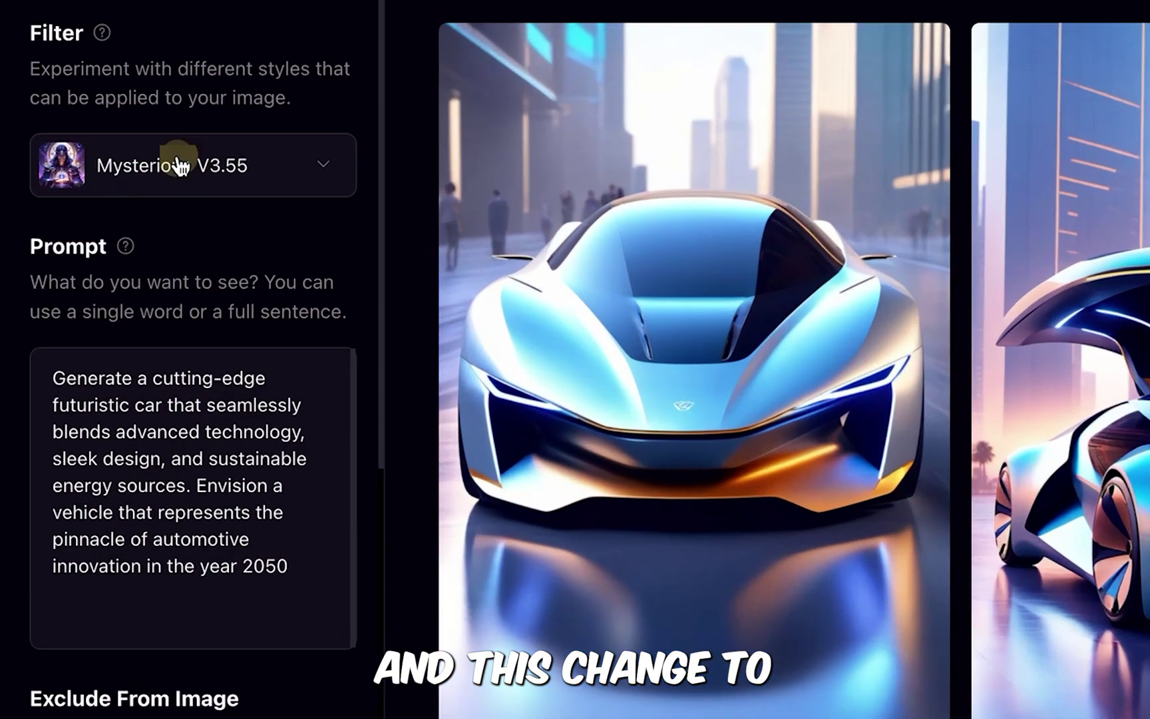
left_click(103, 260)
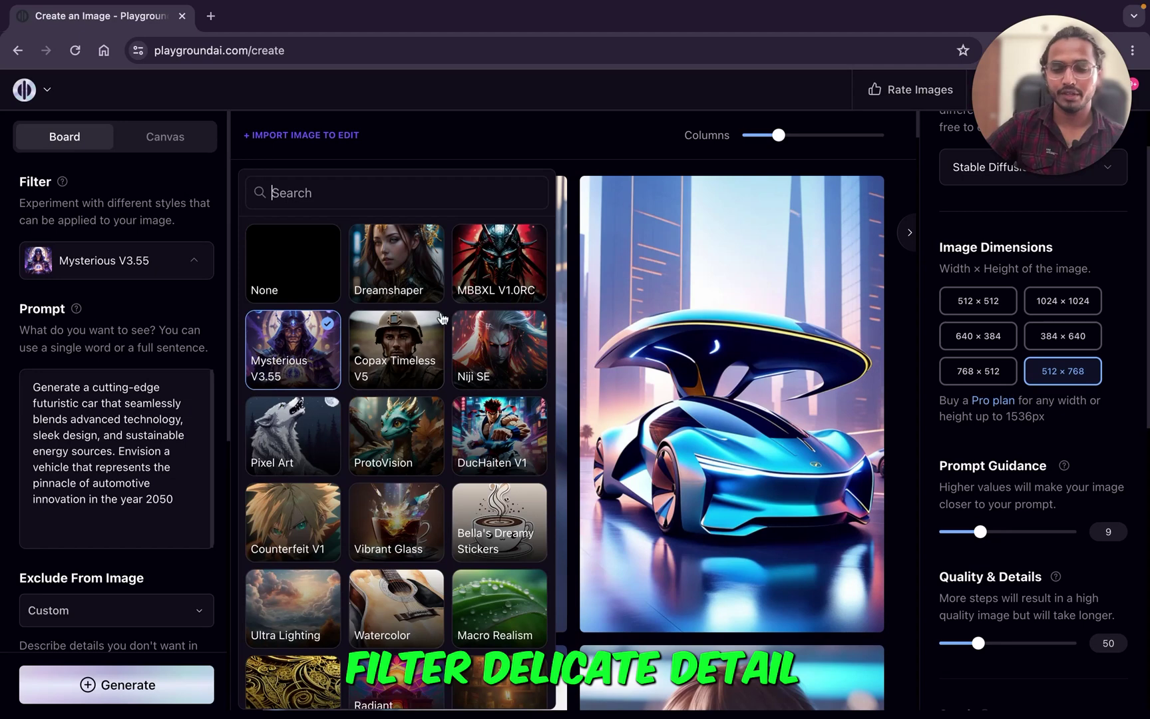
left_click(417, 417)
left_click(130, 695)
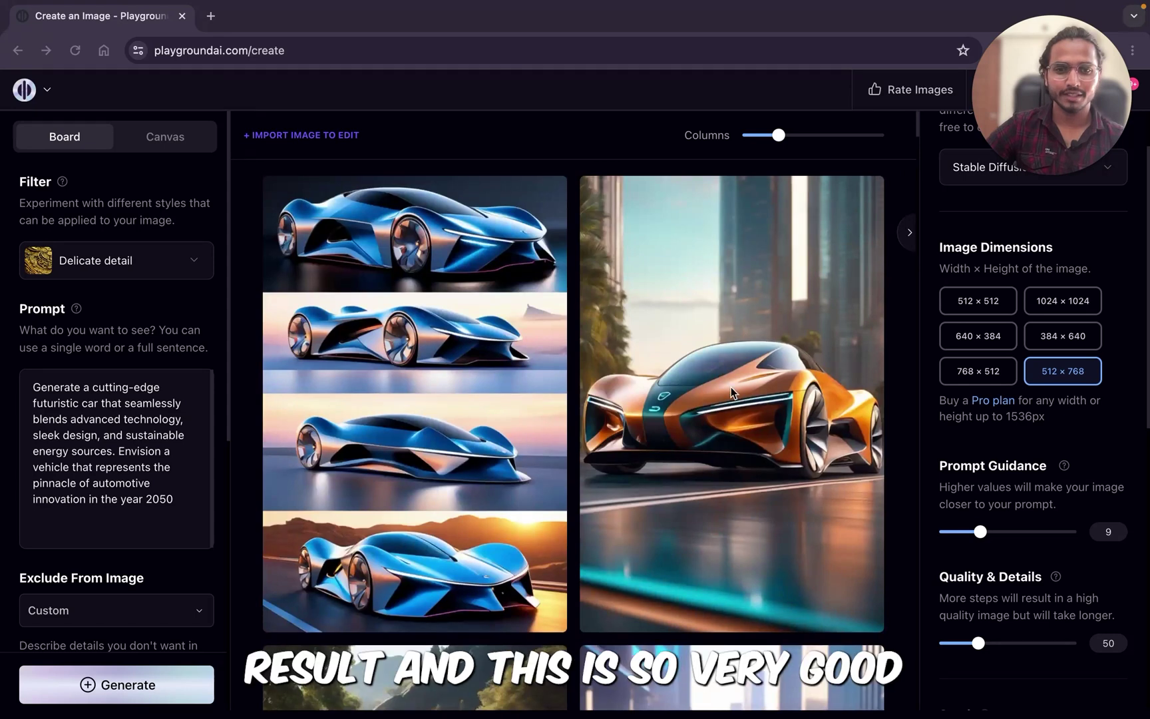
Step: Enlarge the new orange futuristic car image, close it and look over the other car results
left_click(859, 203)
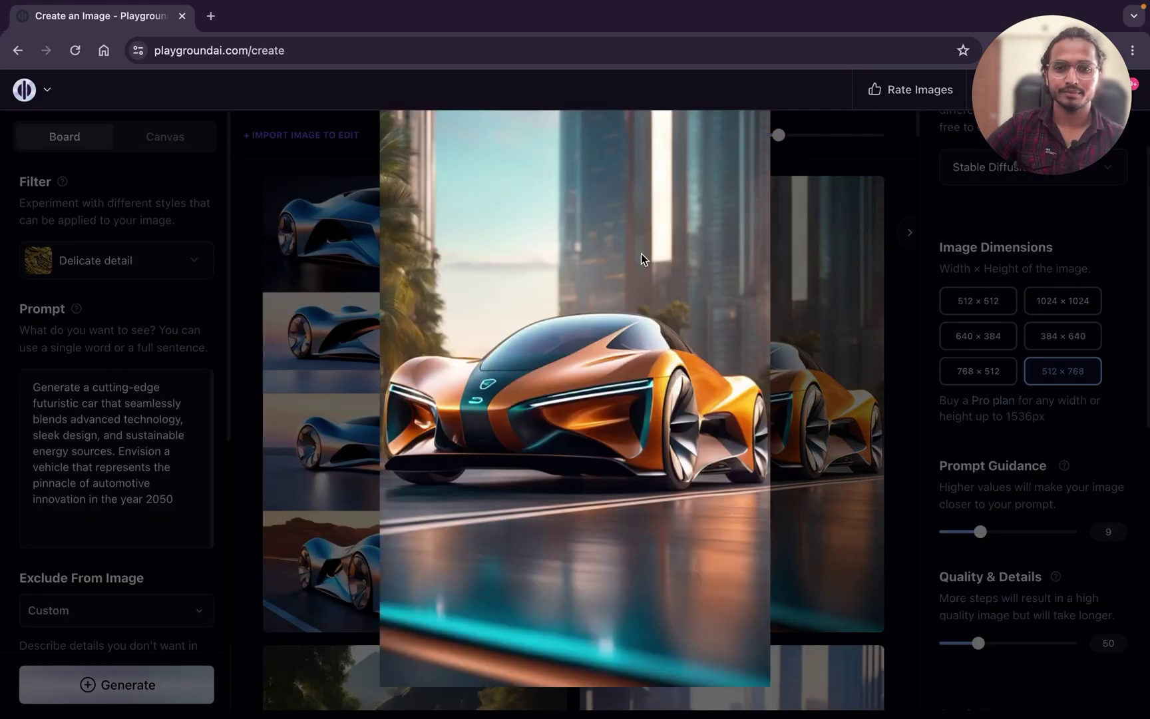
left_click(239, 486)
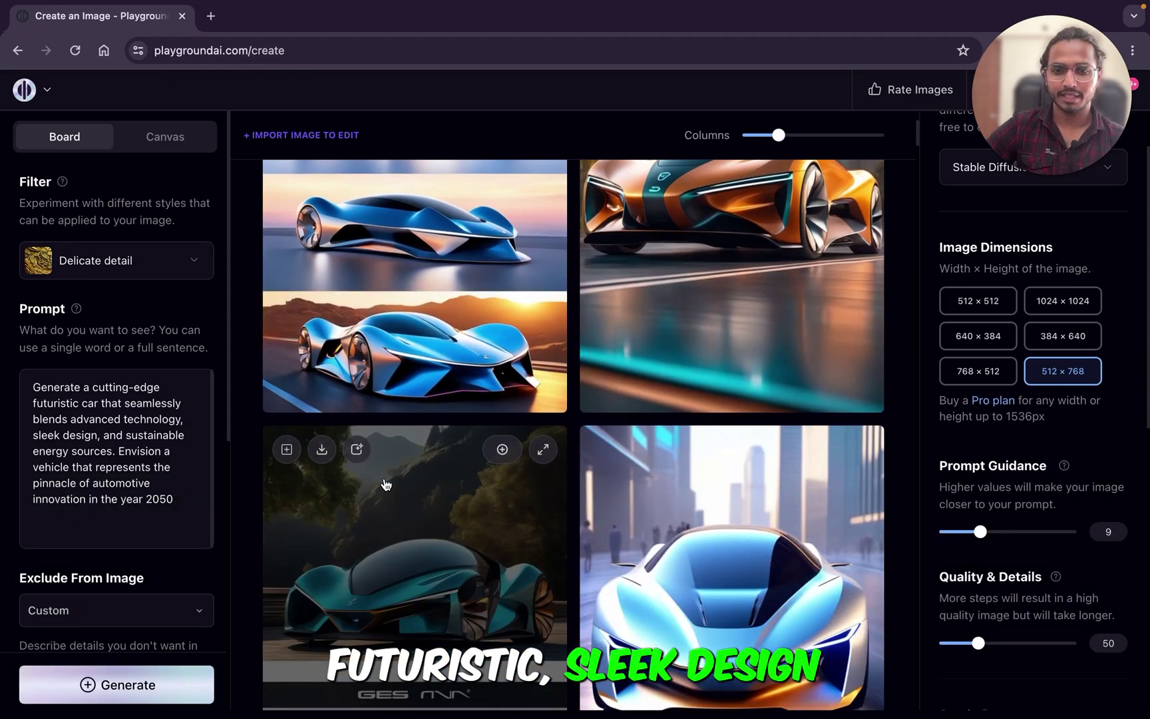
scroll(494, 390, "down", 2)
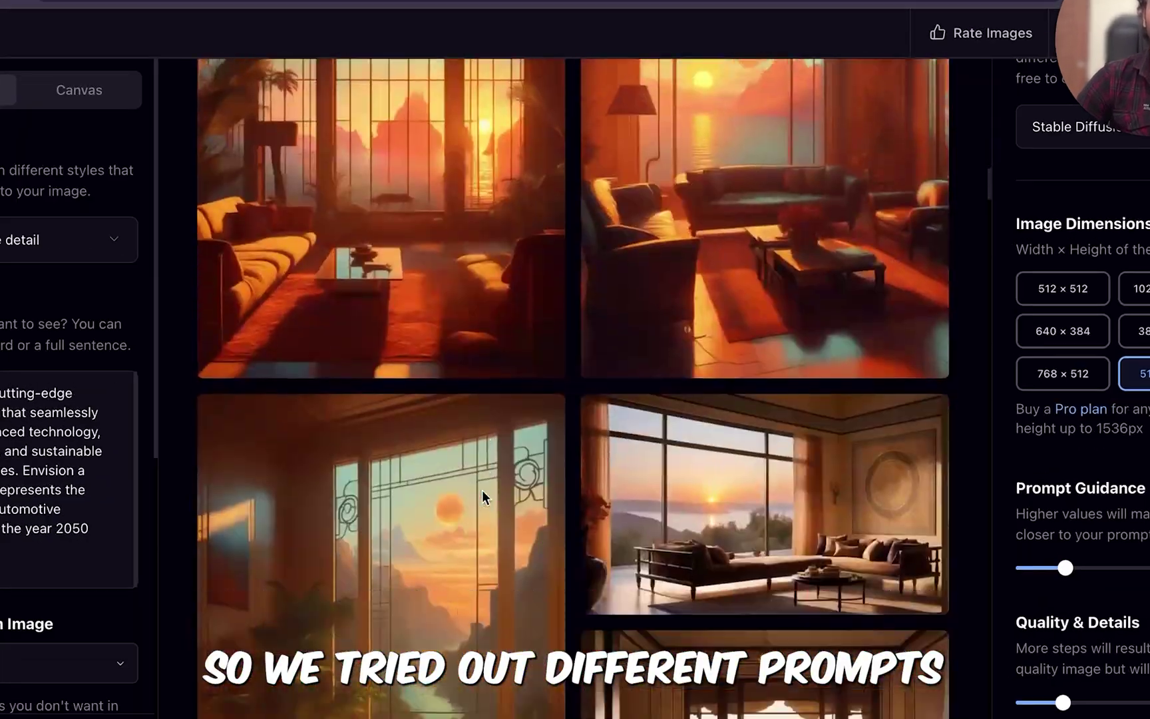
Step: Load the prompt and settings of the earlier "man riding bullet on iceberg" image, and those of the "portrait of a woman, raining" umbrella image
scroll(482, 470, "down", 15)
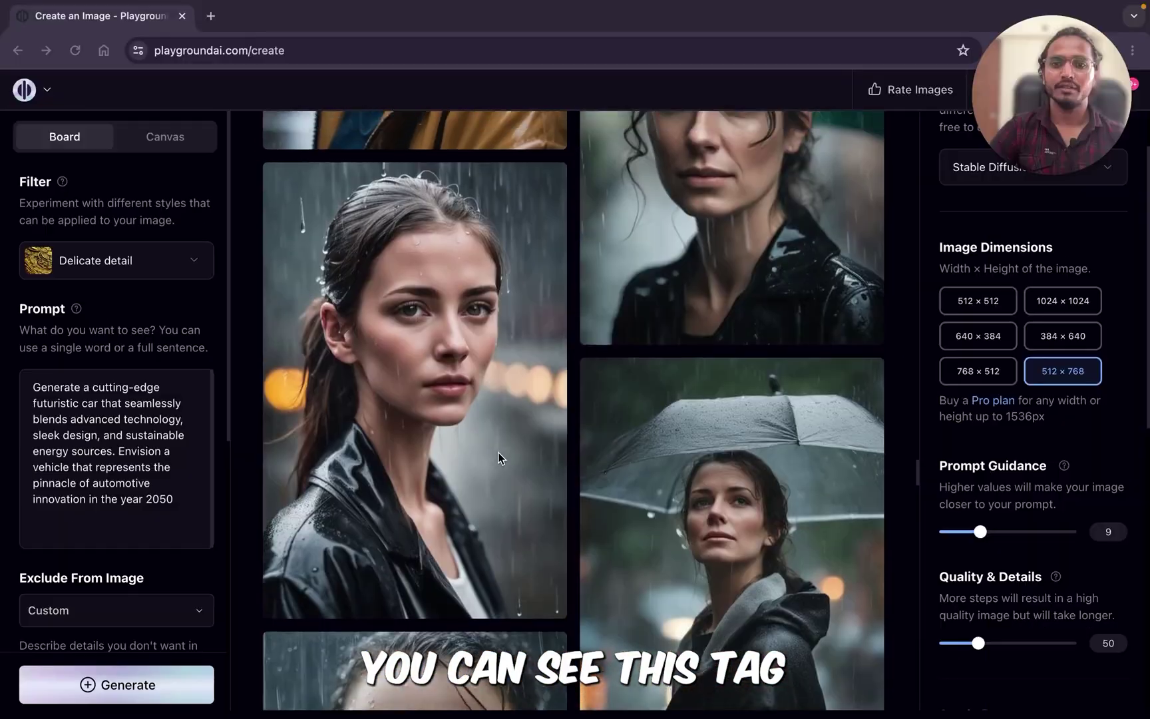
scroll(493, 459, "up", 2)
scroll(477, 480, "down", 15)
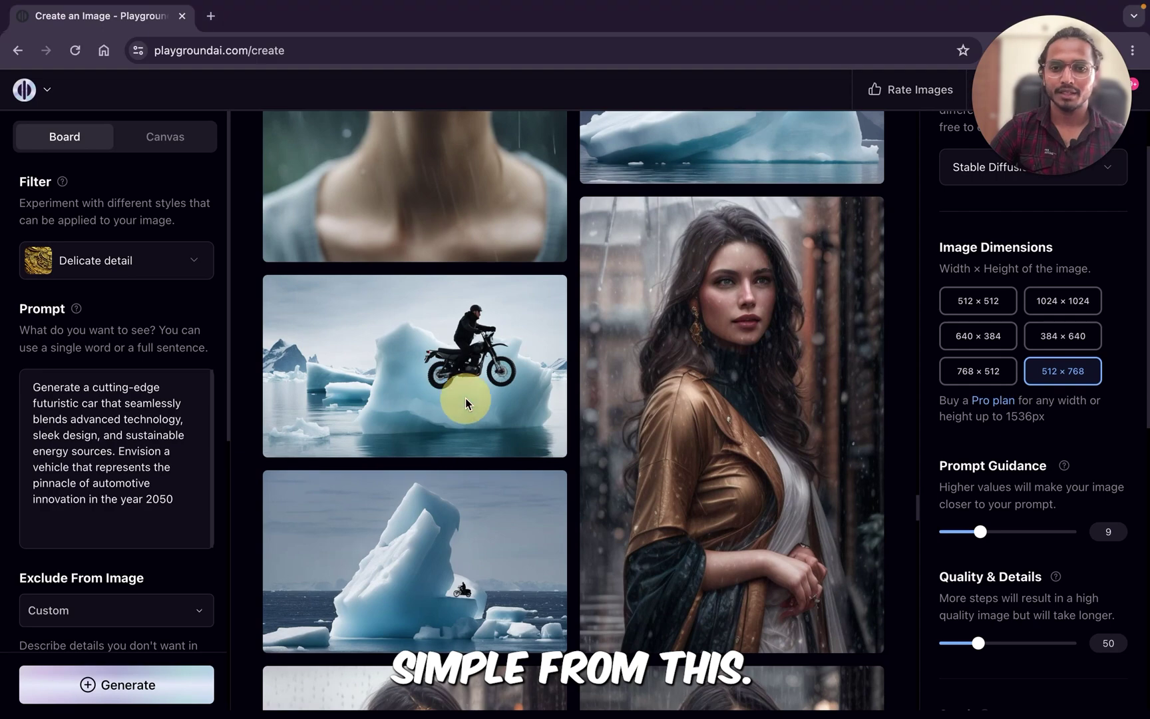
left_click(404, 373)
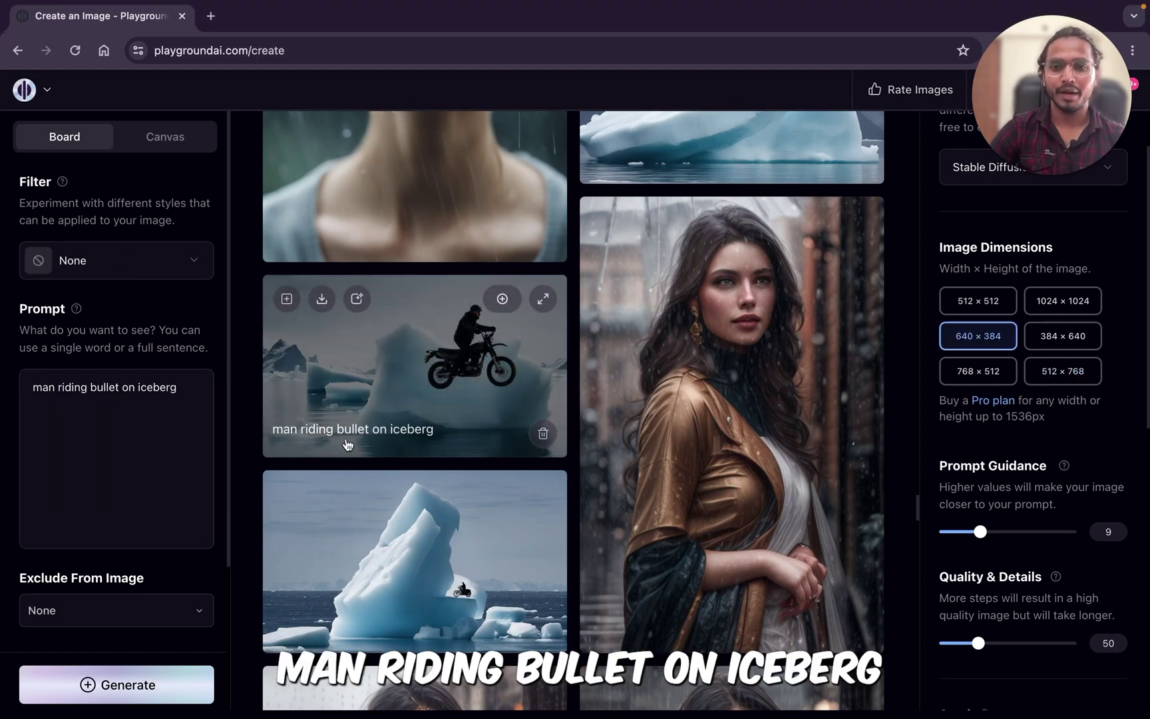
scroll(412, 420, "up", 15)
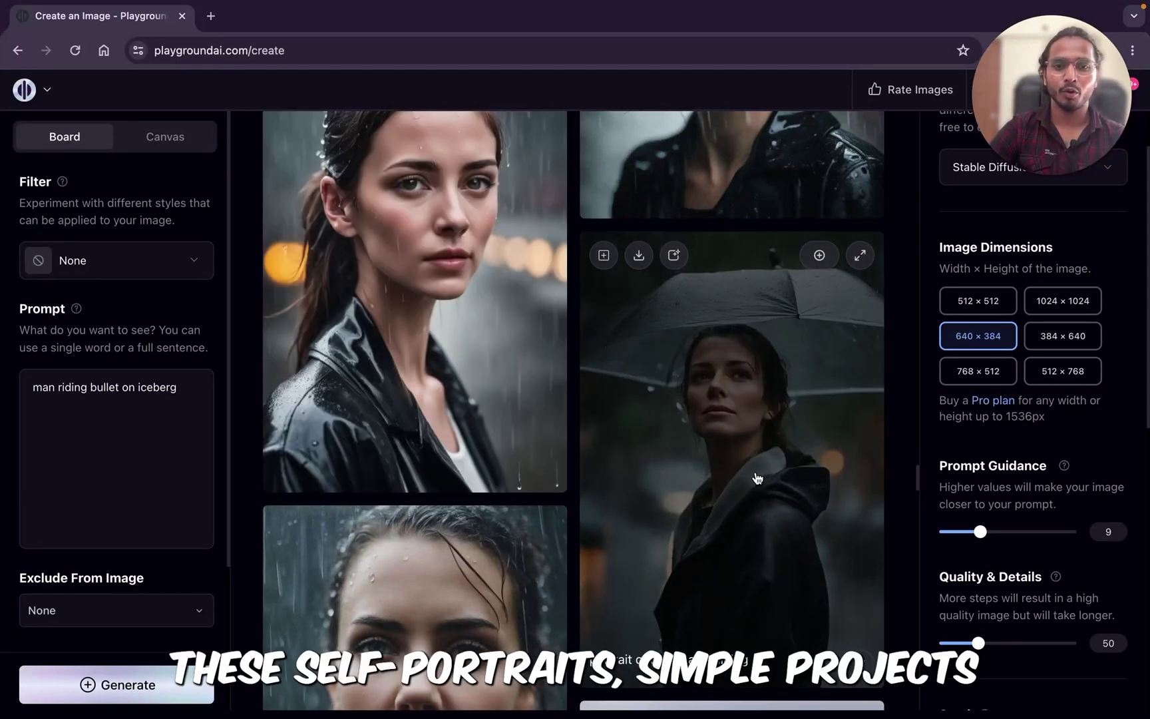
left_click(757, 478)
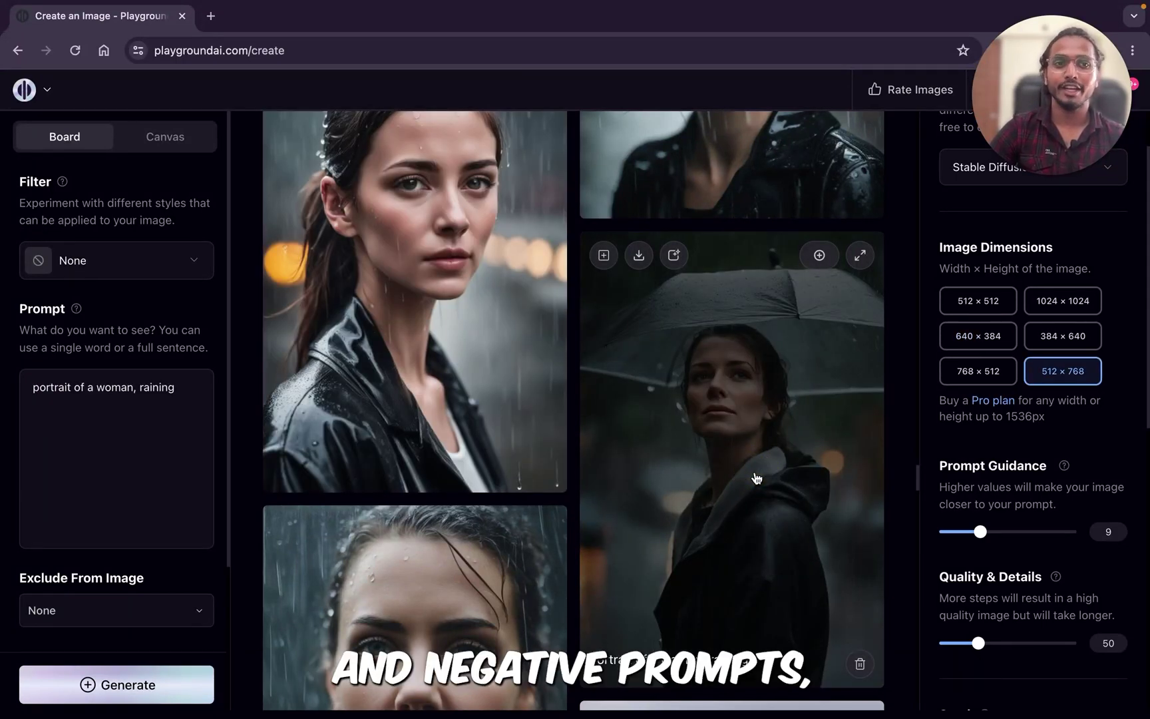
Step: Load the prompt and settings of an earlier Dreamshaper image of Daenerys Targaryen carrying a massive axe in the snow
scroll(561, 527, "down", 5)
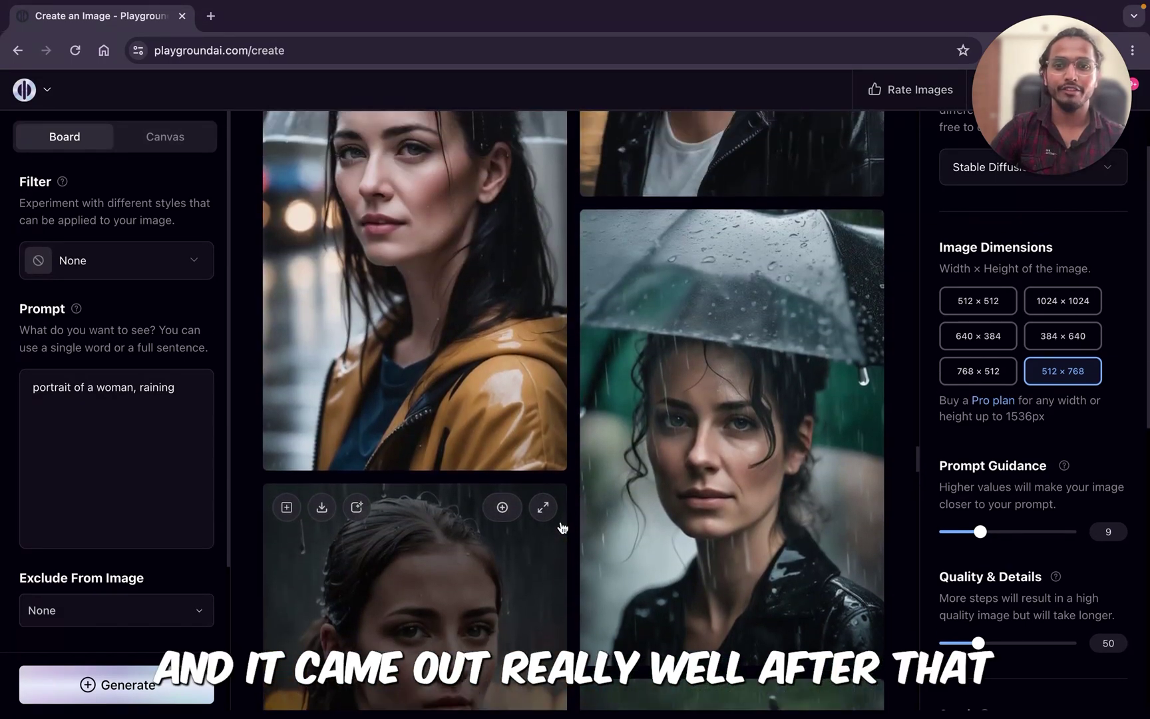
scroll(561, 527, "down", 10)
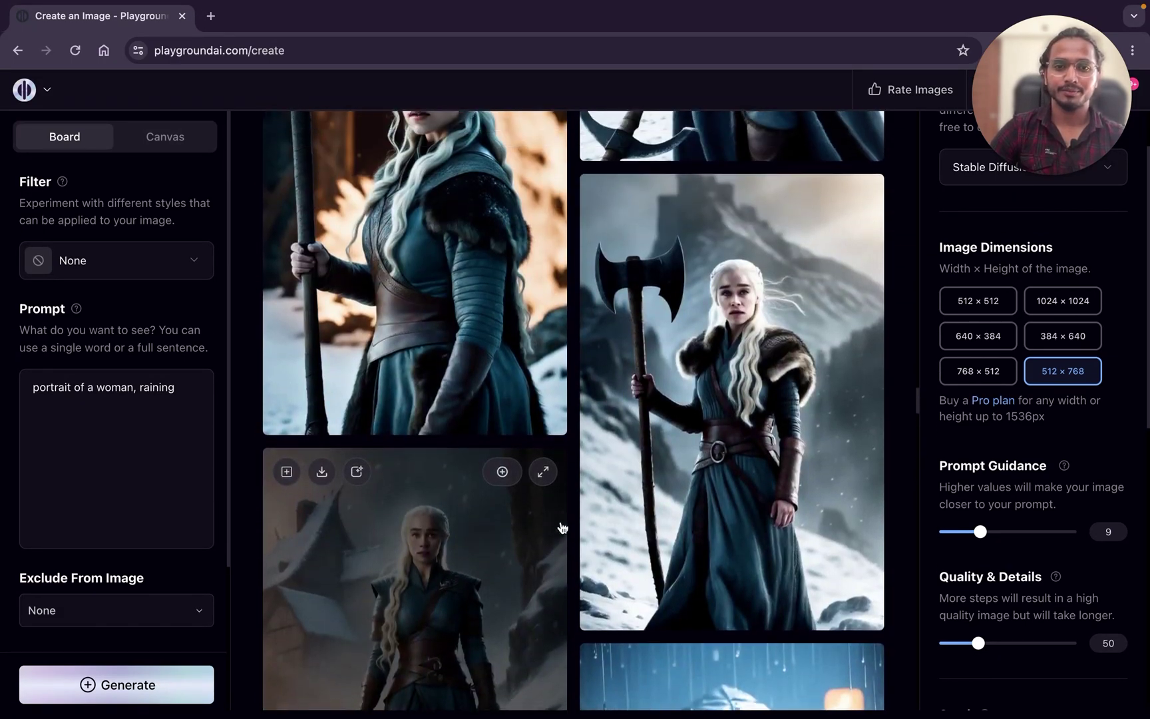
scroll(561, 527, "up", 1)
left_click(687, 418)
Step: Review the earlier Daenerys Targaryen, Jon Snow, living room and athlete portrait images, going back towards the newest car images
scroll(666, 439, "down", 6)
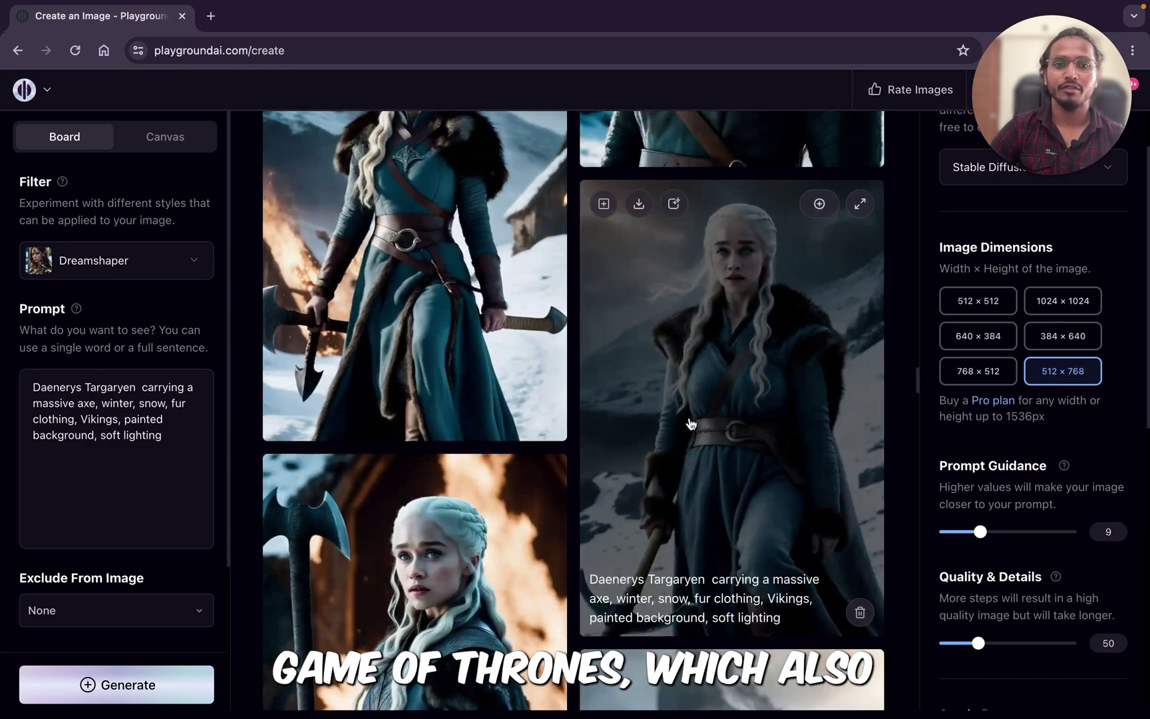
scroll(666, 432, "up", 5)
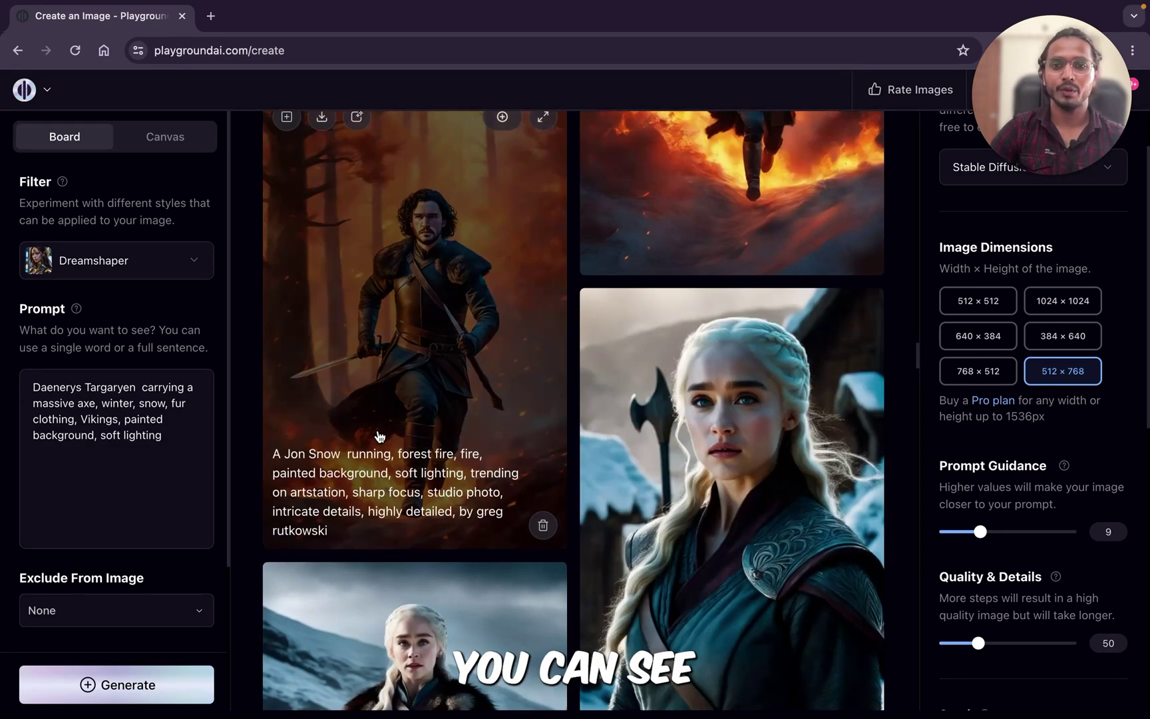
scroll(379, 436, "up", 5)
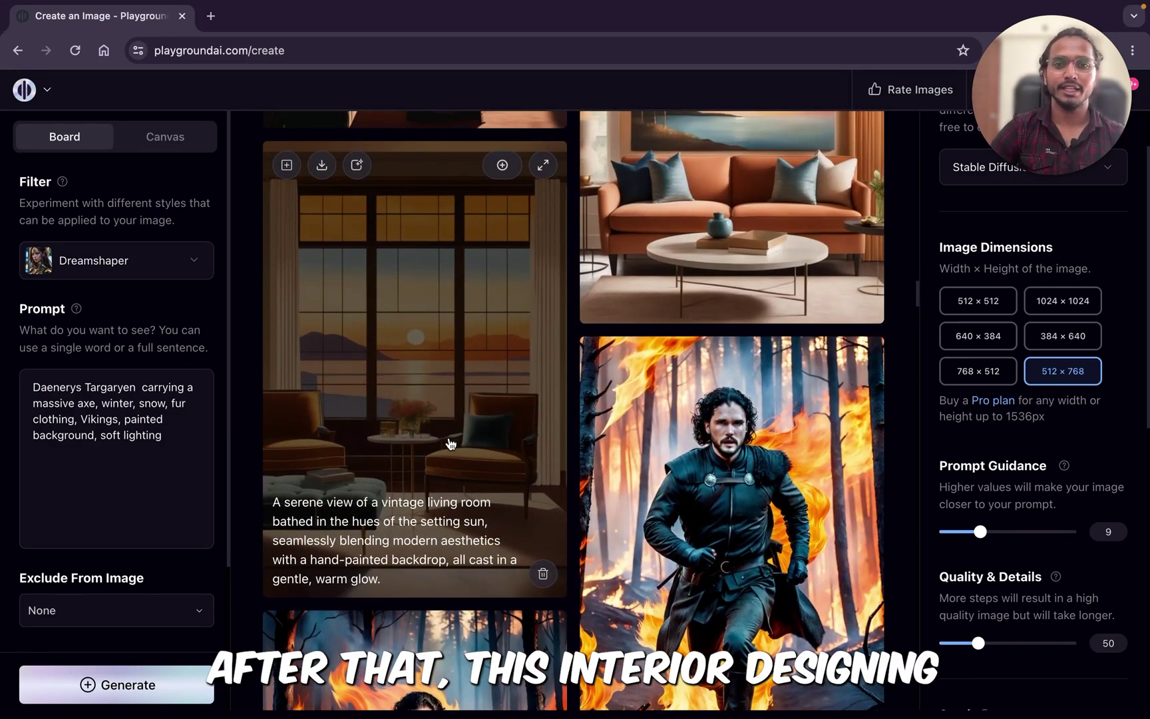
scroll(451, 443, "up", 10)
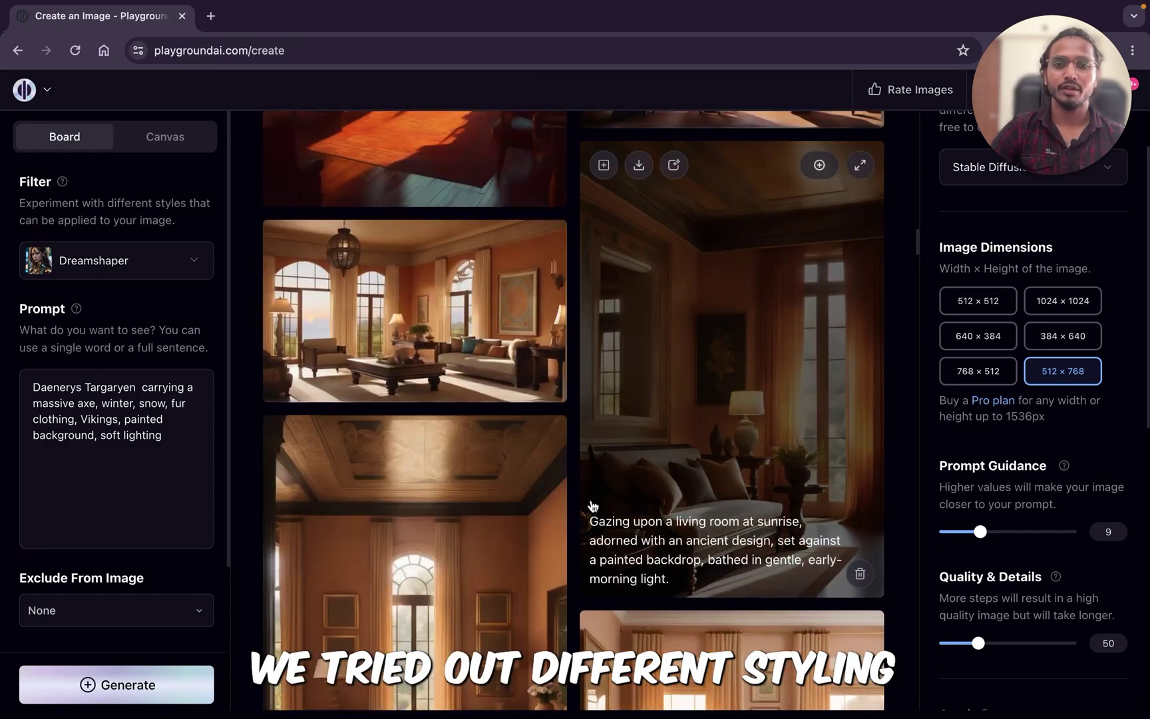
scroll(595, 487, "up", 10)
scroll(707, 380, "up", 1)
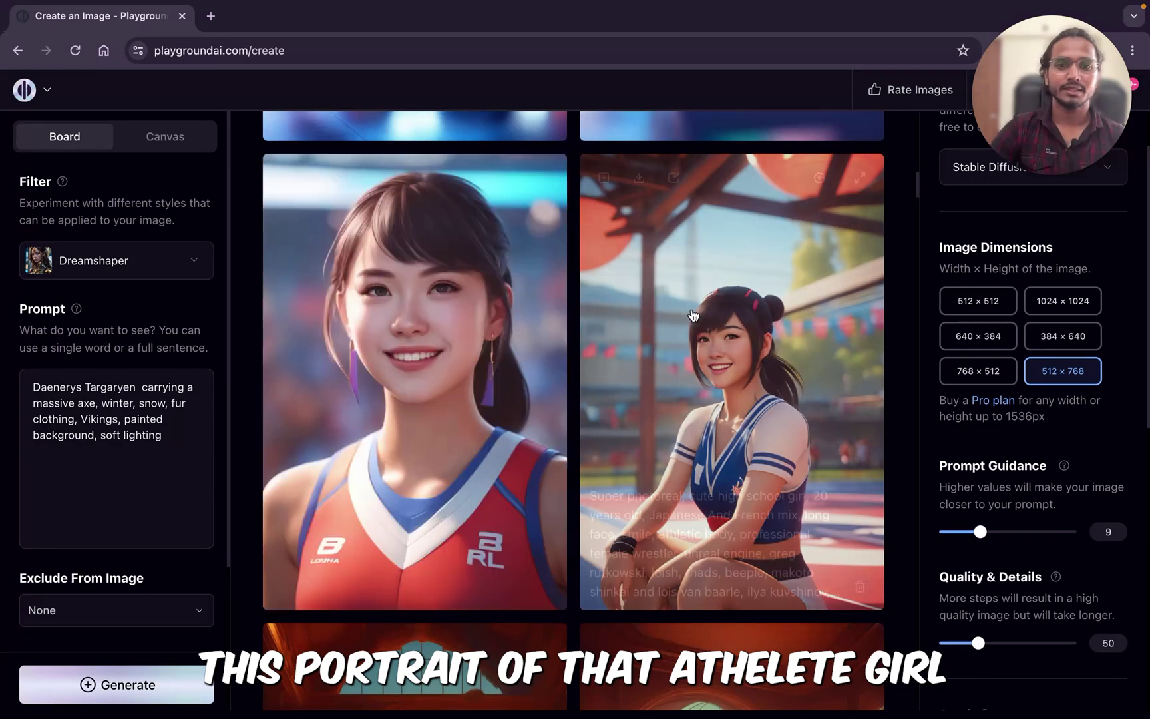
scroll(636, 388, "up", 8)
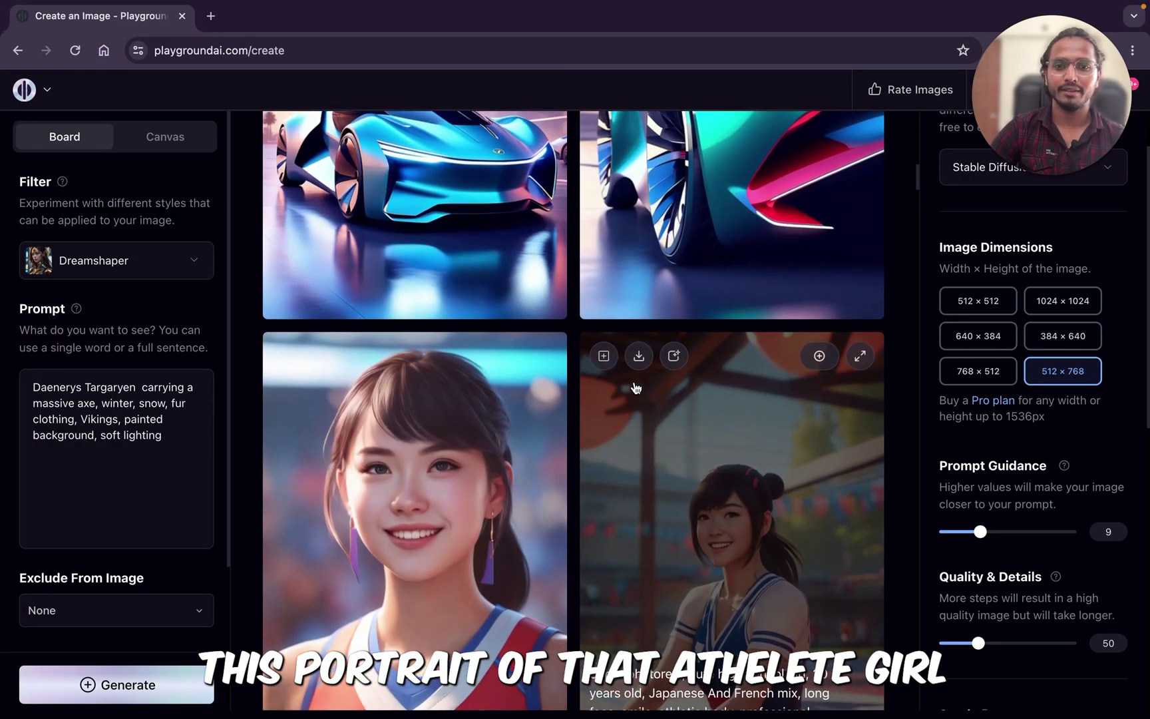